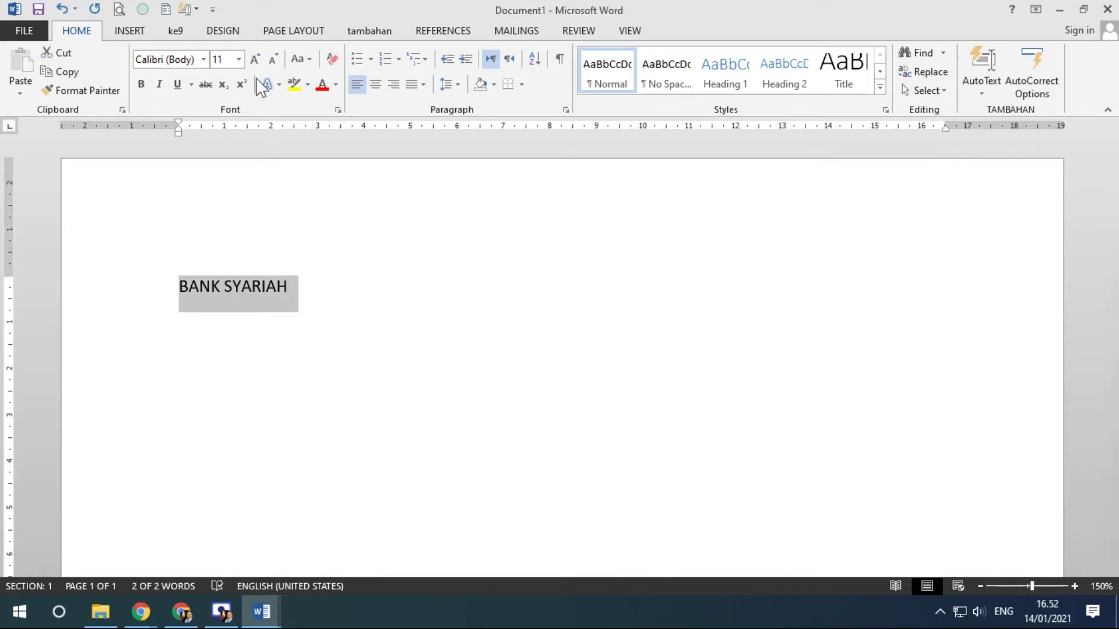
# Make the BANK SYARIAH heading bold and increase its font size to 18.
pyautogui.click(139, 84)
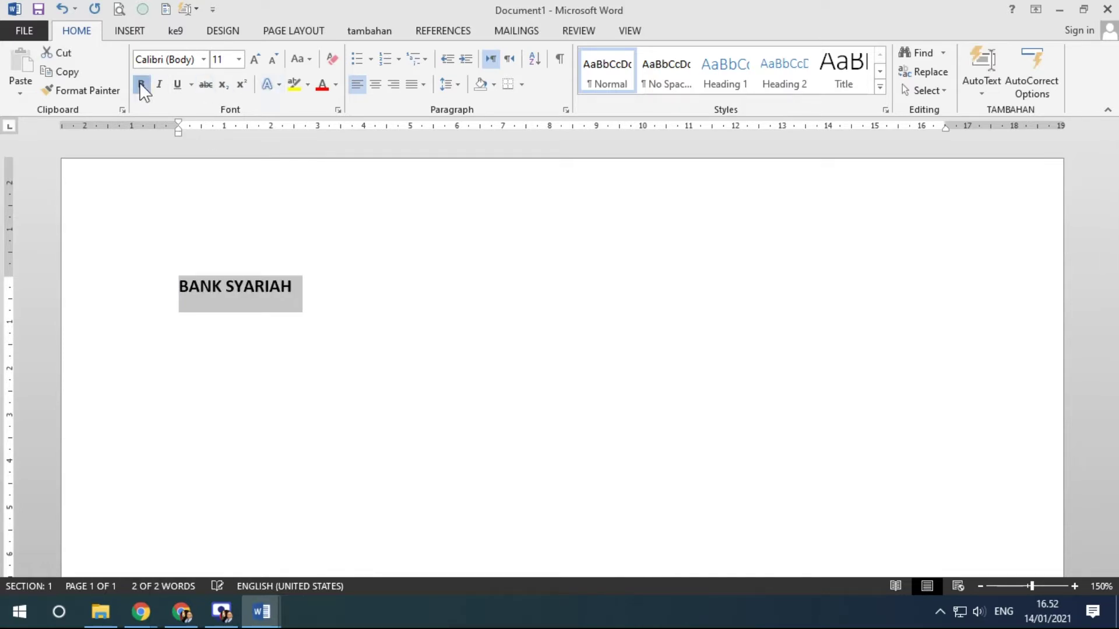
pyautogui.click(256, 60)
pyautogui.click(256, 59)
pyautogui.click(256, 59)
pyautogui.click(256, 59)
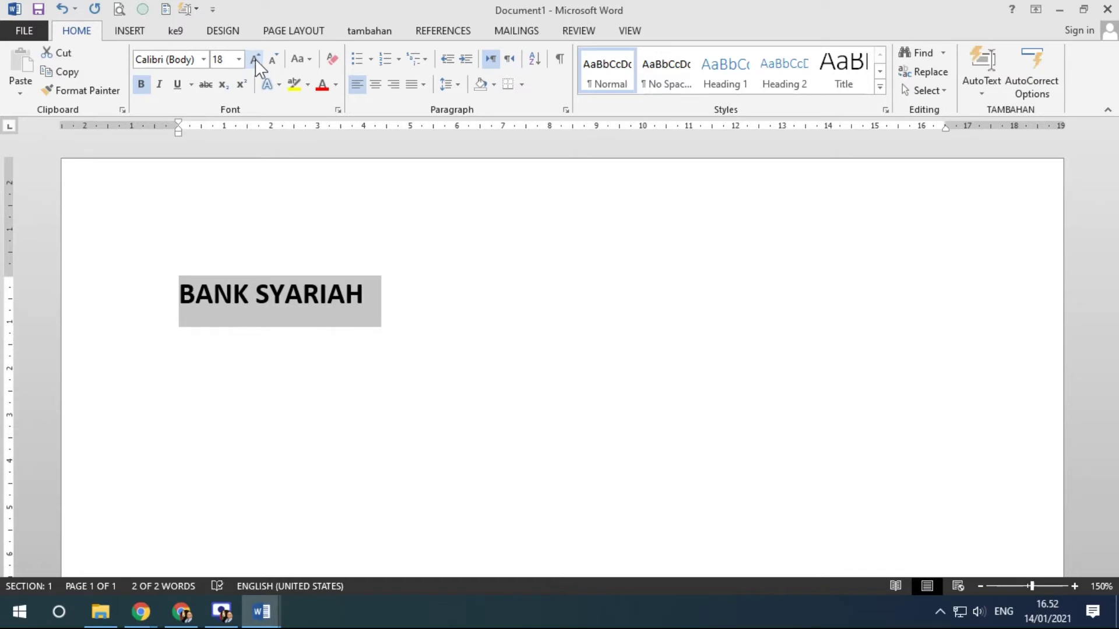
pyautogui.click(387, 330)
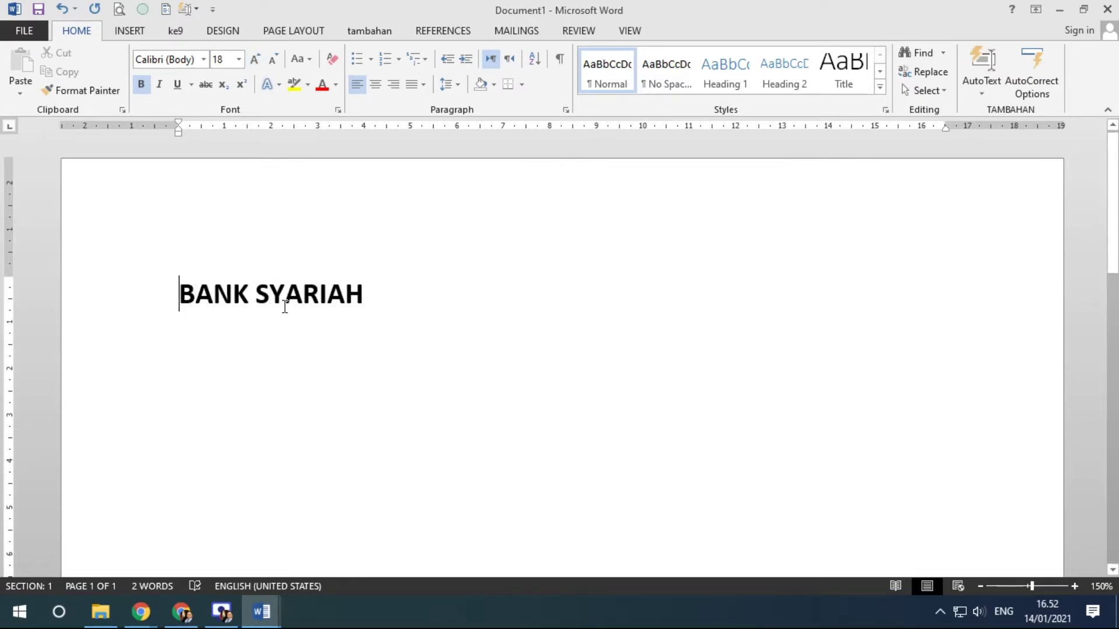
# Open the Borders and Shading settings for the BANK SYARIAH line and examine the border, page border and shading options.
pyautogui.click(302, 32)
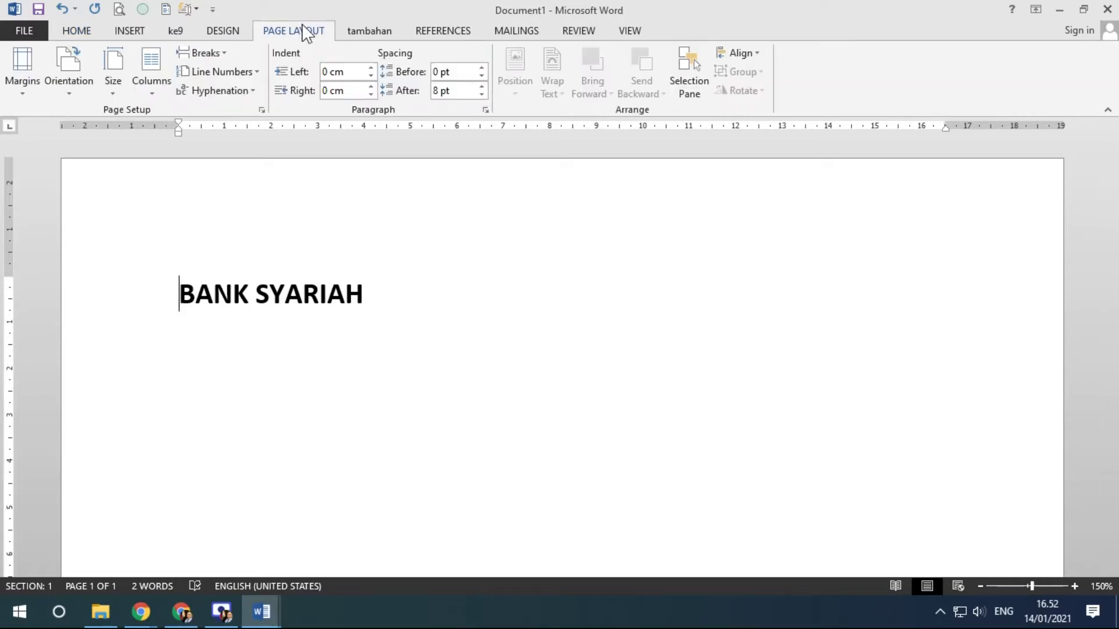
pyautogui.click(221, 29)
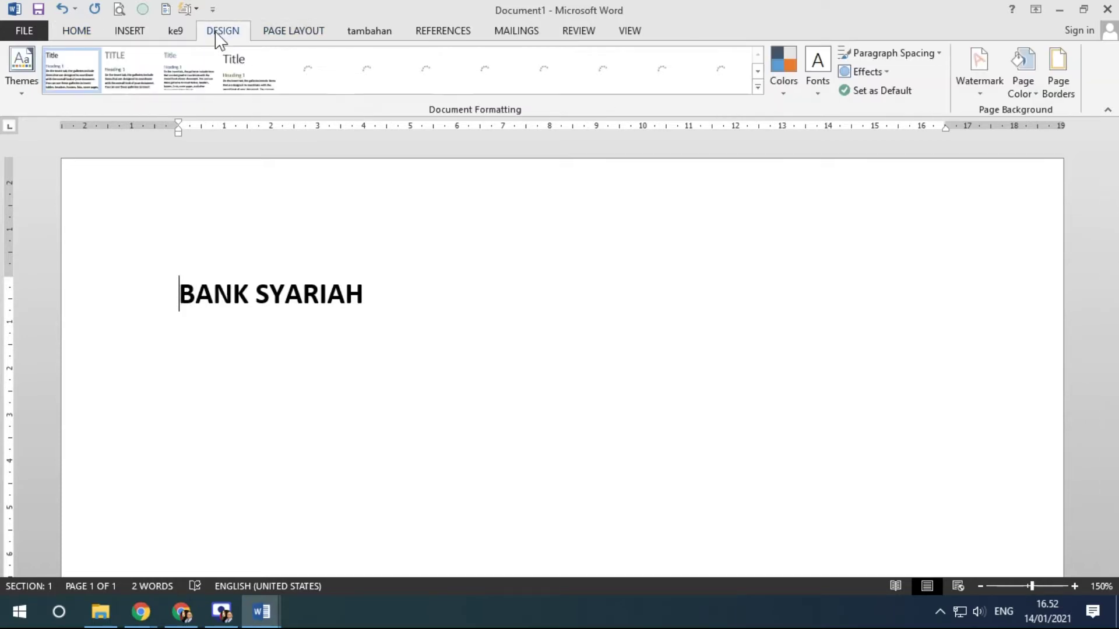
pyautogui.moveTo(180, 297); pyautogui.dragTo(379, 294)
pyautogui.click(327, 296)
pyautogui.click(185, 298)
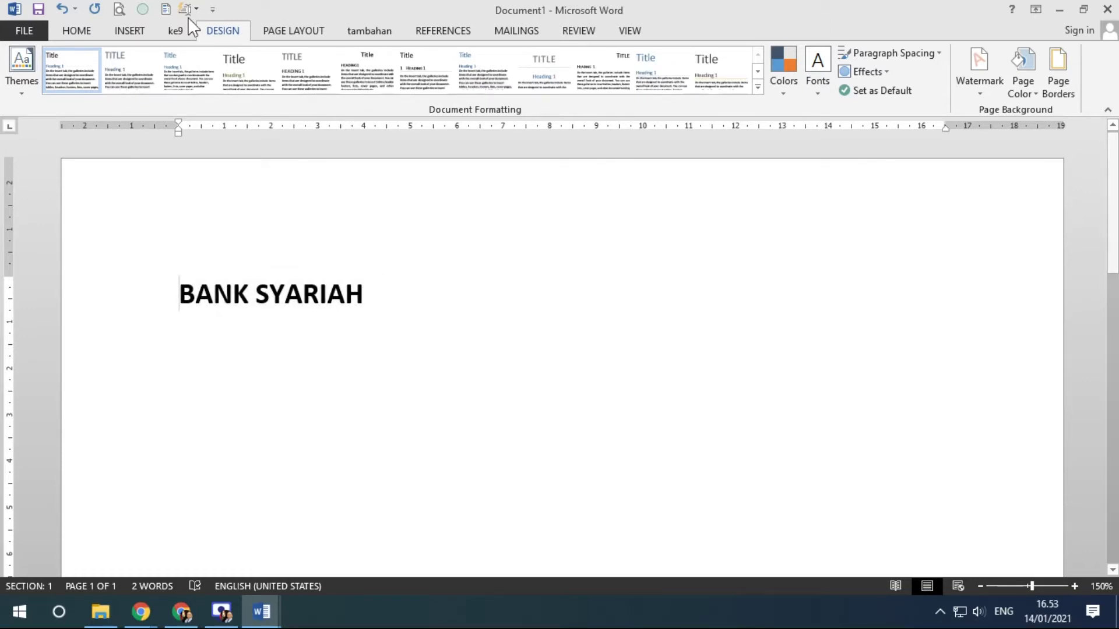
pyautogui.click(1059, 68)
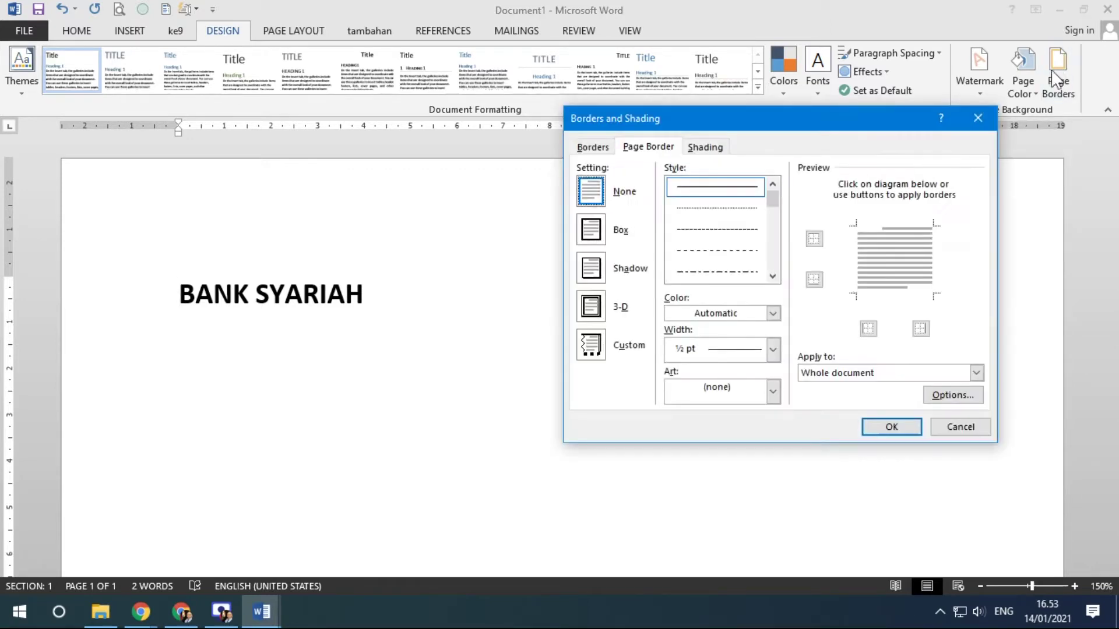
pyautogui.moveTo(823, 120); pyautogui.dragTo(622, 104)
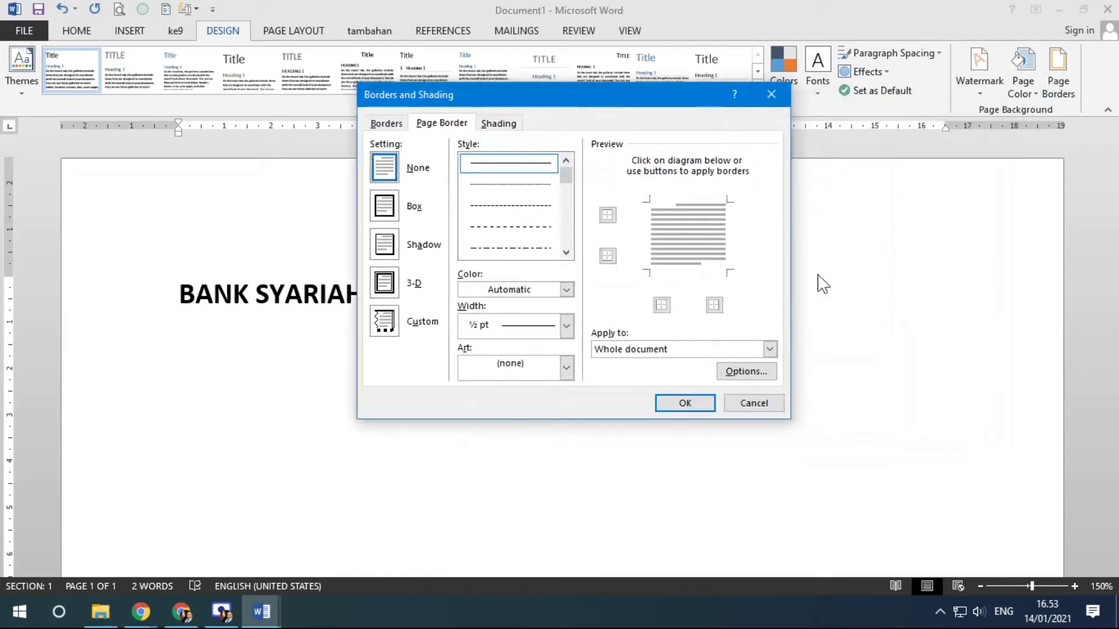
pyautogui.moveTo(445, 98)
pyautogui.mouseDown()
pyautogui.moveTo(474, 220)
pyautogui.moveTo(407, 185)
pyautogui.moveTo(495, 179)
pyautogui.mouseUp()
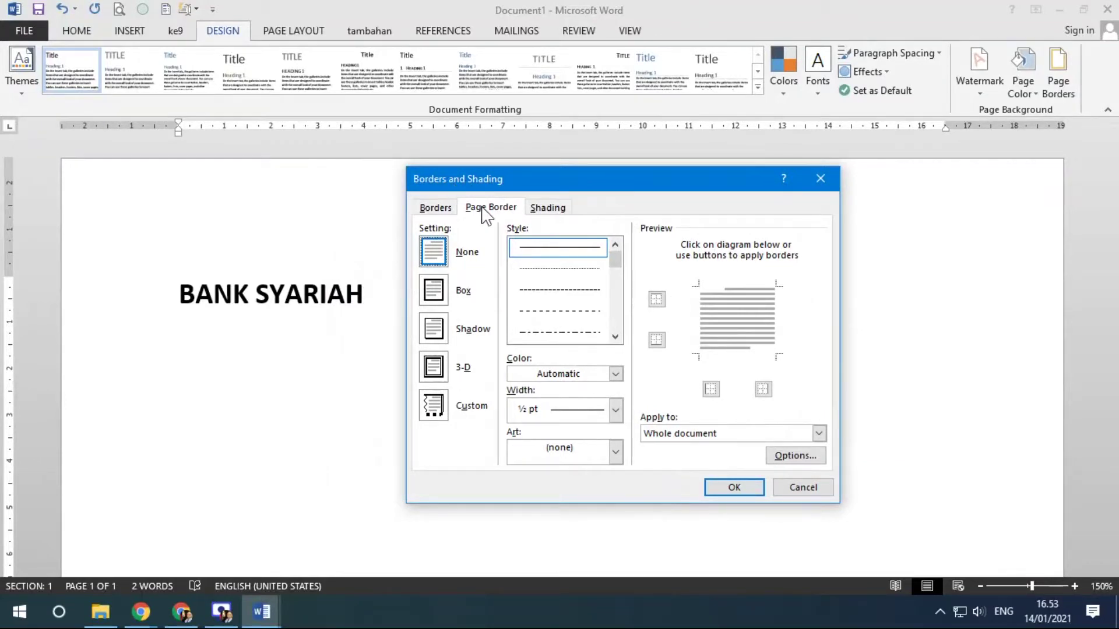
pyautogui.click(437, 209)
pyautogui.click(550, 208)
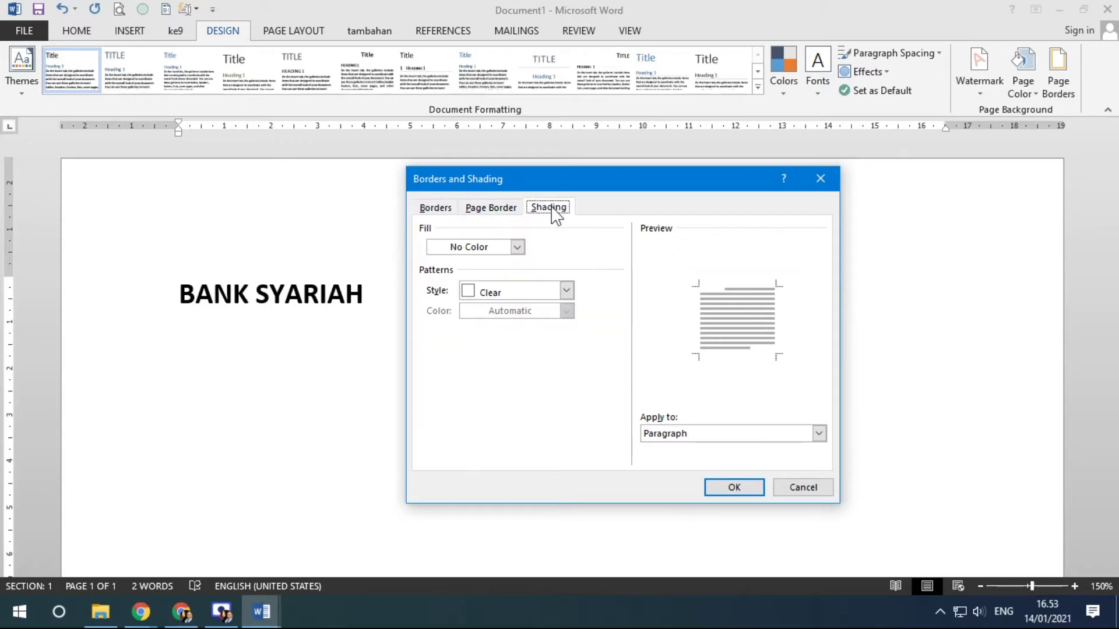
pyautogui.click(435, 209)
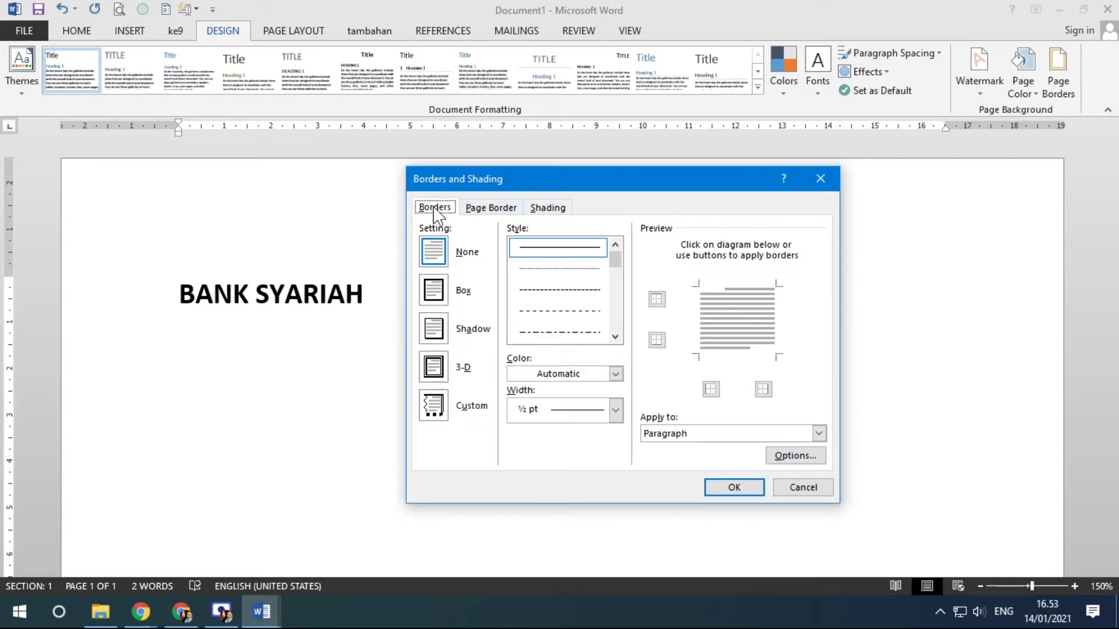
pyautogui.click(494, 210)
pyautogui.click(545, 210)
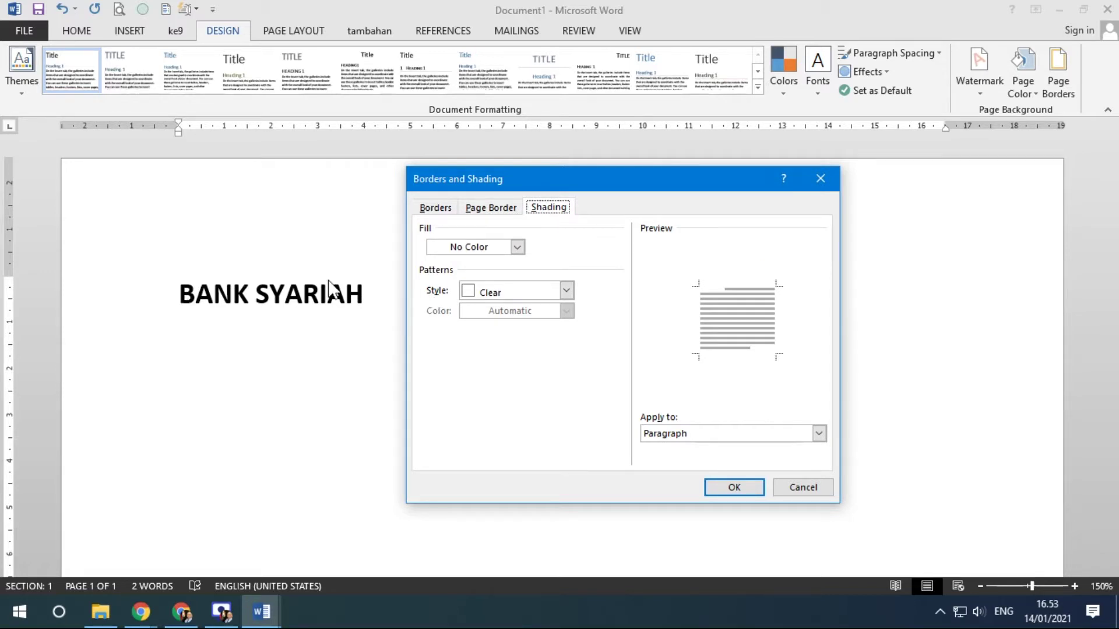
# Choose a 3-D paragraph border with the fine dashed line style, after trying the Box and Shadow settings.
pyautogui.click(431, 211)
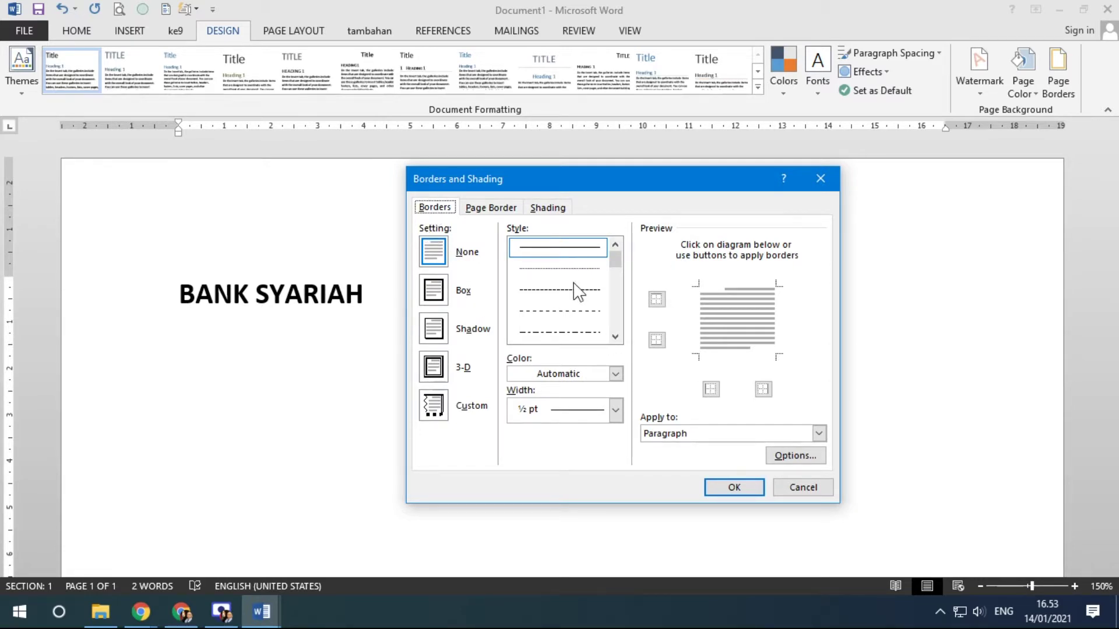
pyautogui.click(437, 294)
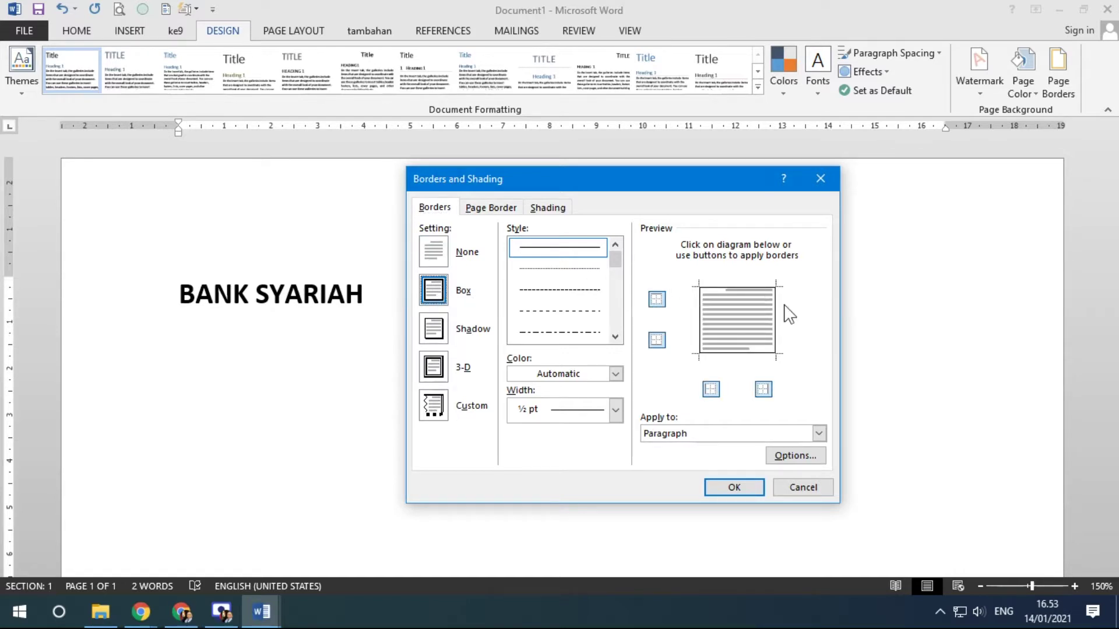
pyautogui.click(440, 335)
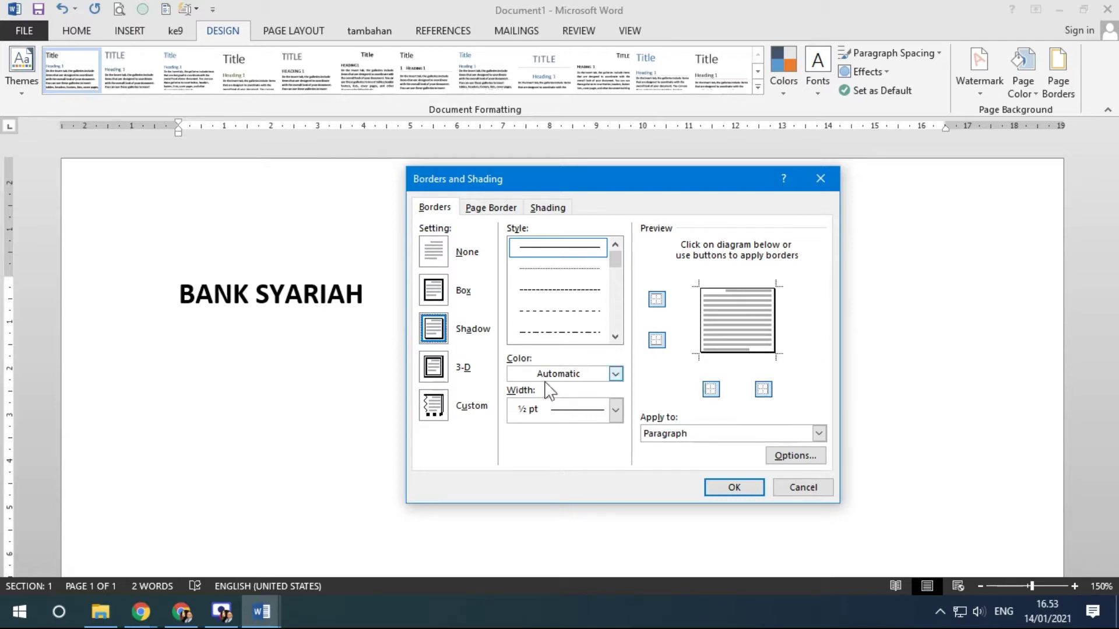
pyautogui.click(436, 372)
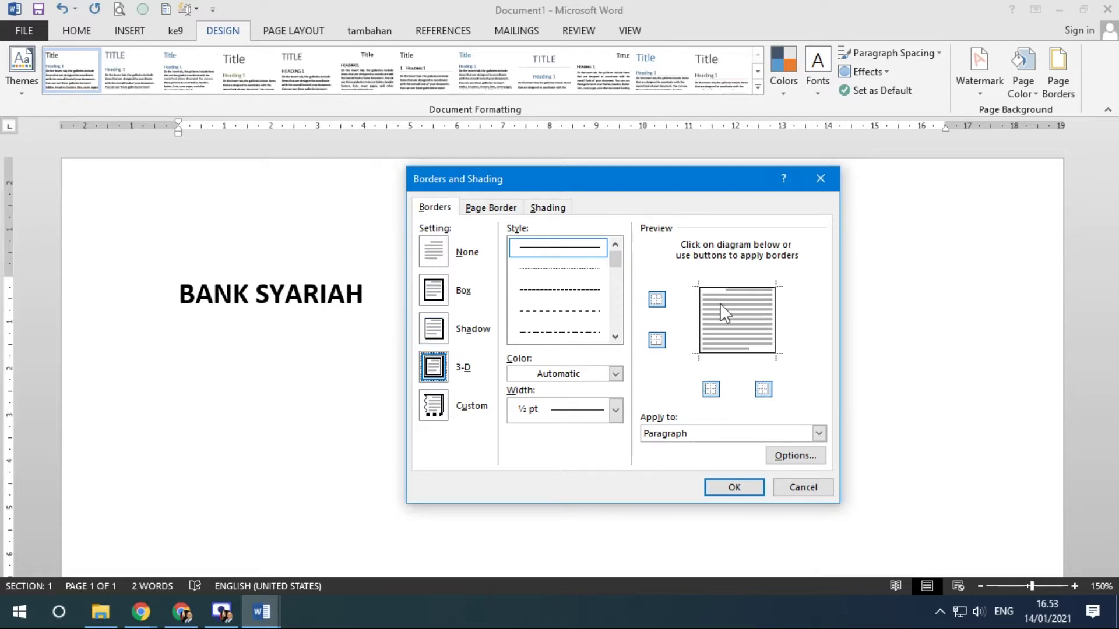
pyautogui.moveTo(617, 259)
pyautogui.mouseDown()
pyautogui.moveTo(616, 316)
pyautogui.moveTo(628, 257)
pyautogui.mouseUp()
pyautogui.click(583, 300)
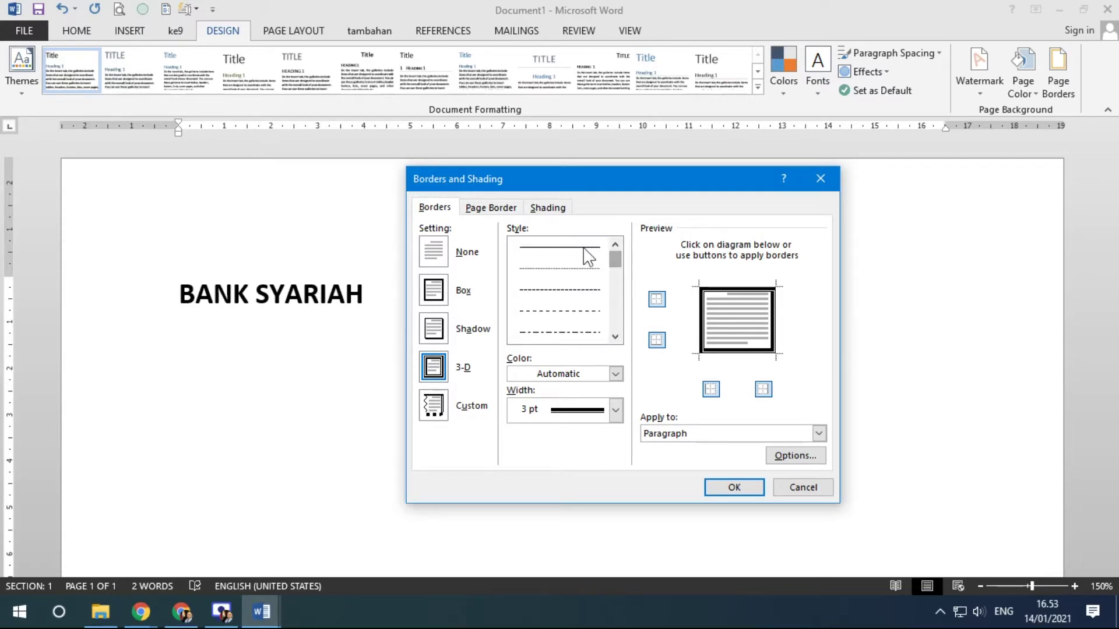
pyautogui.click(585, 268)
pyautogui.click(585, 290)
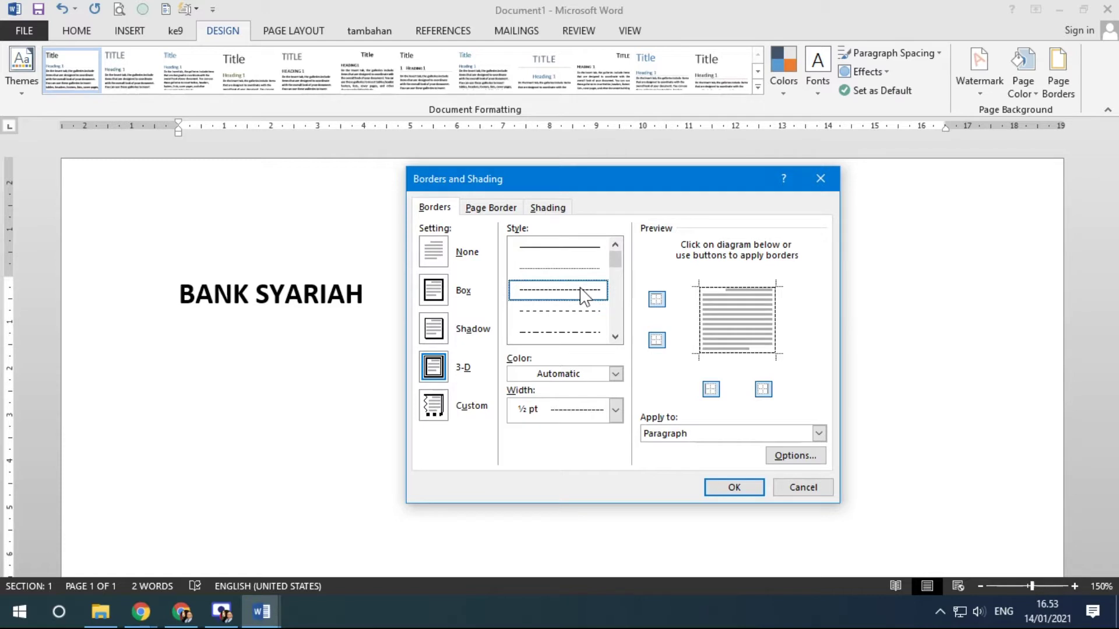
# Set the paragraph border's color to red and its width to 2 ¼ pt.
pyautogui.click(616, 374)
pyautogui.click(530, 519)
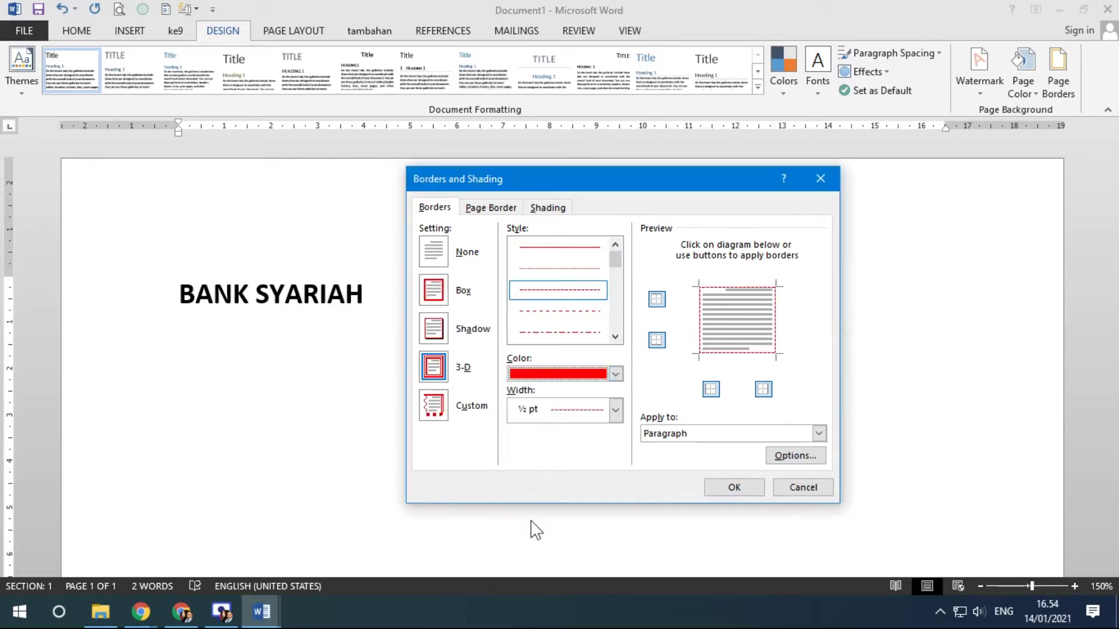
pyautogui.click(615, 411)
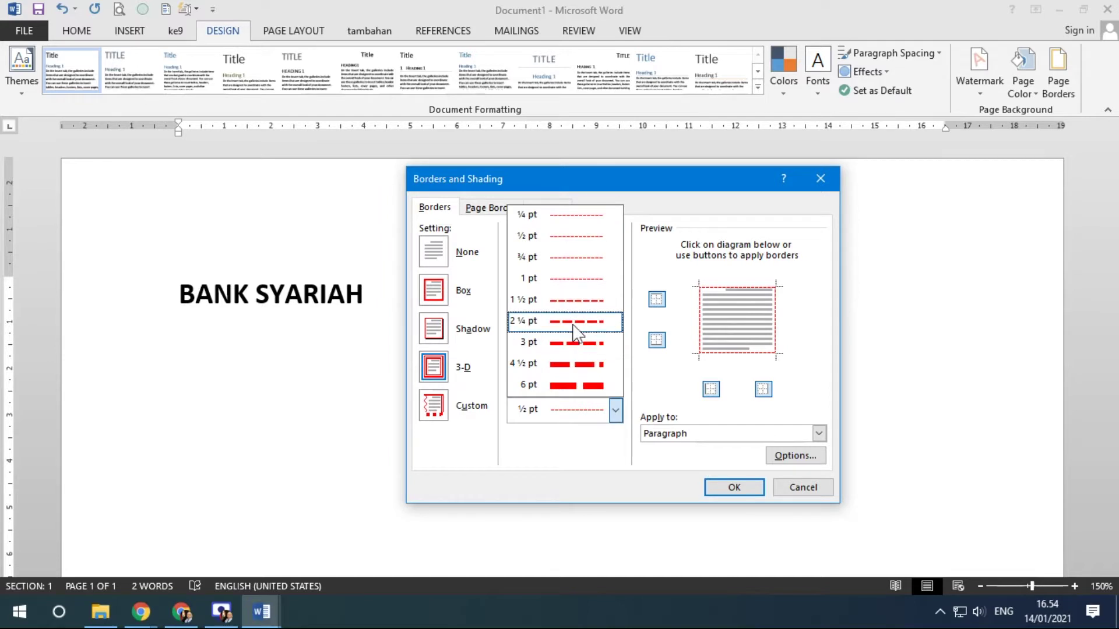
pyautogui.click(573, 324)
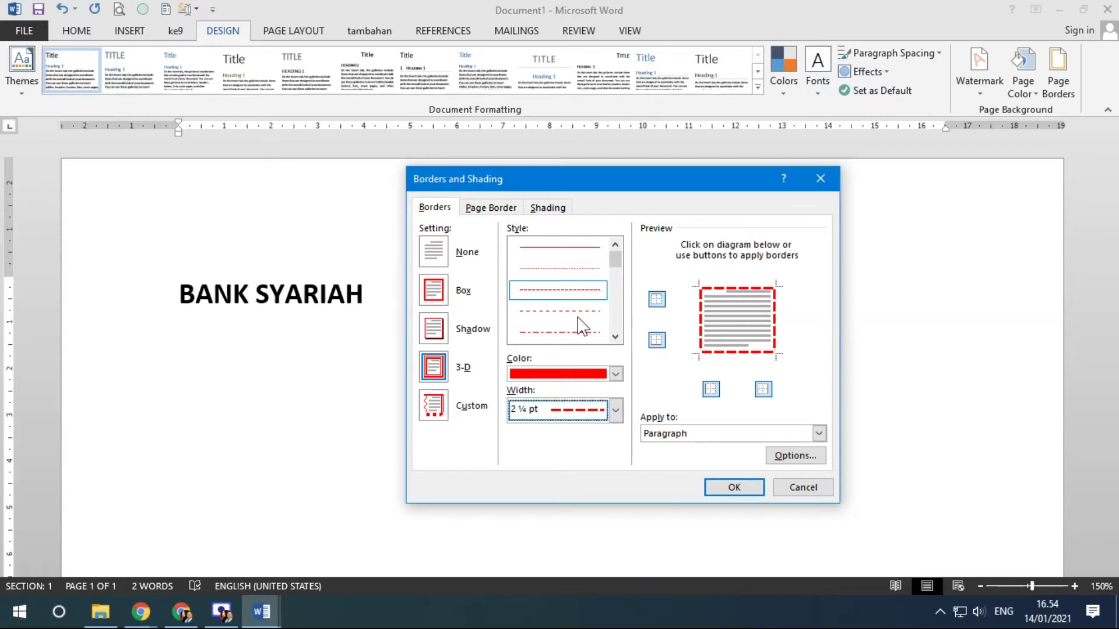
# Keep the border applied to Paragraph and confirm it for the BANK SYARIAH line.
pyautogui.moveTo(579, 181); pyautogui.dragTo(454, 68)
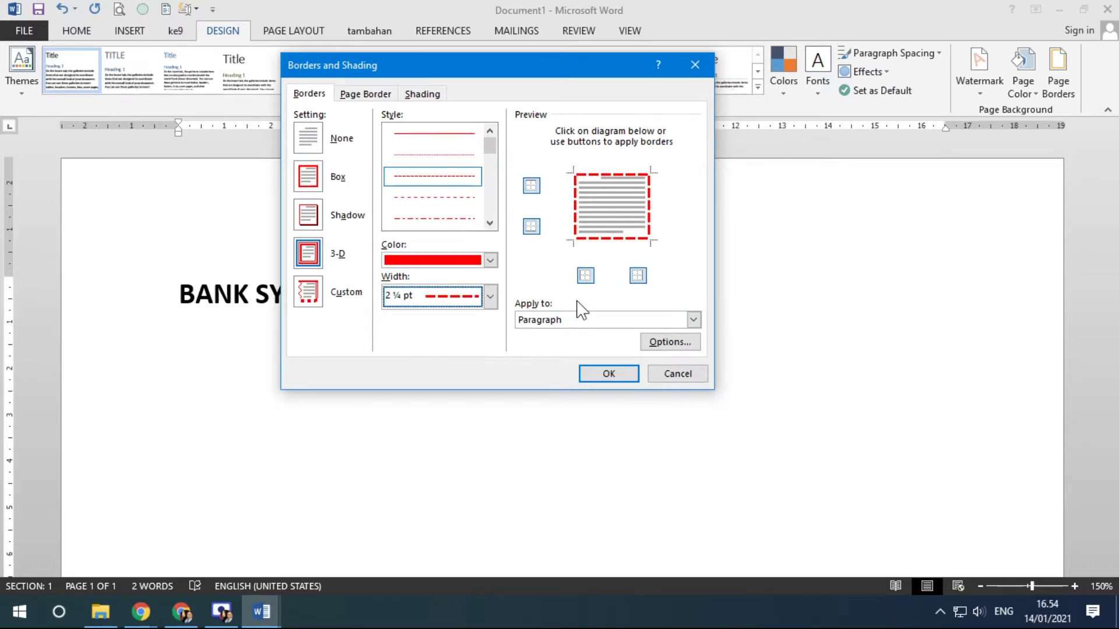
pyautogui.click(561, 319)
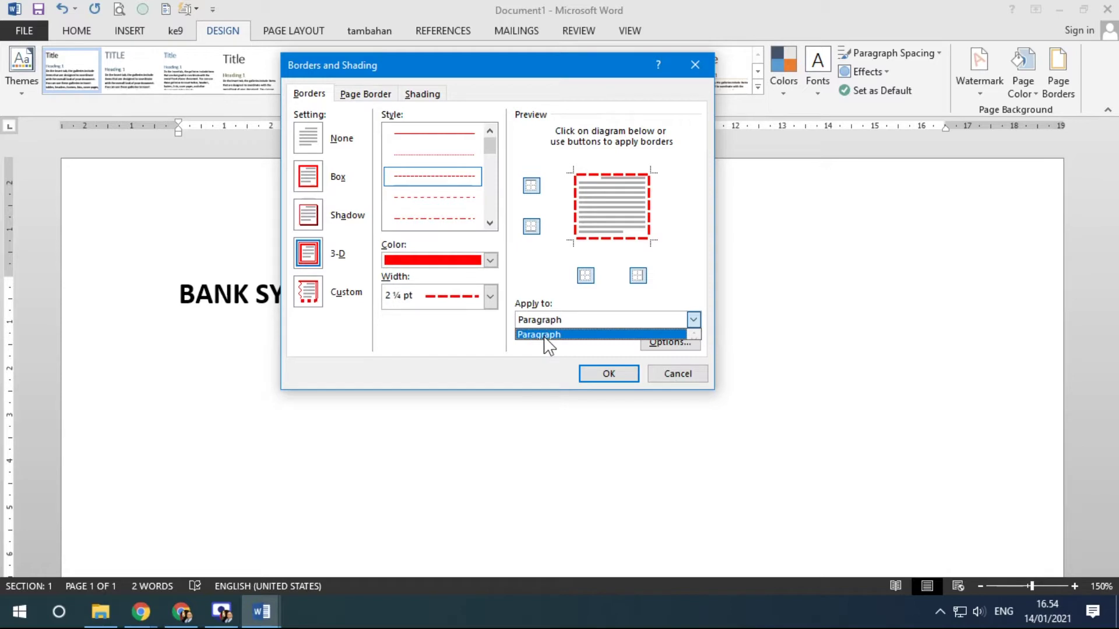
pyautogui.click(506, 79)
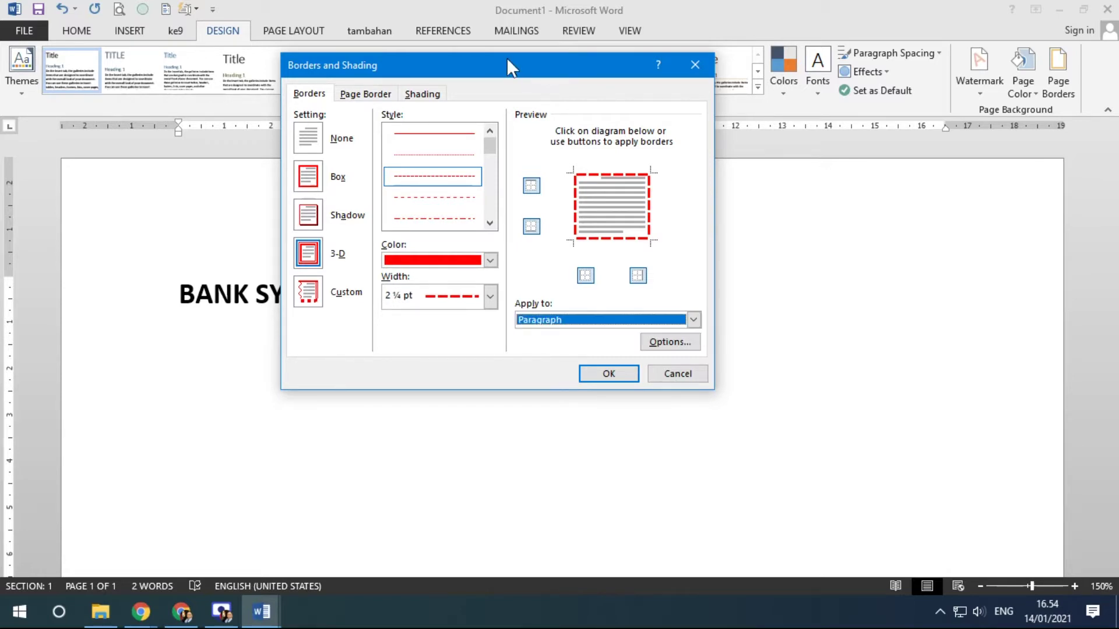
pyautogui.moveTo(507, 58); pyautogui.dragTo(606, 398)
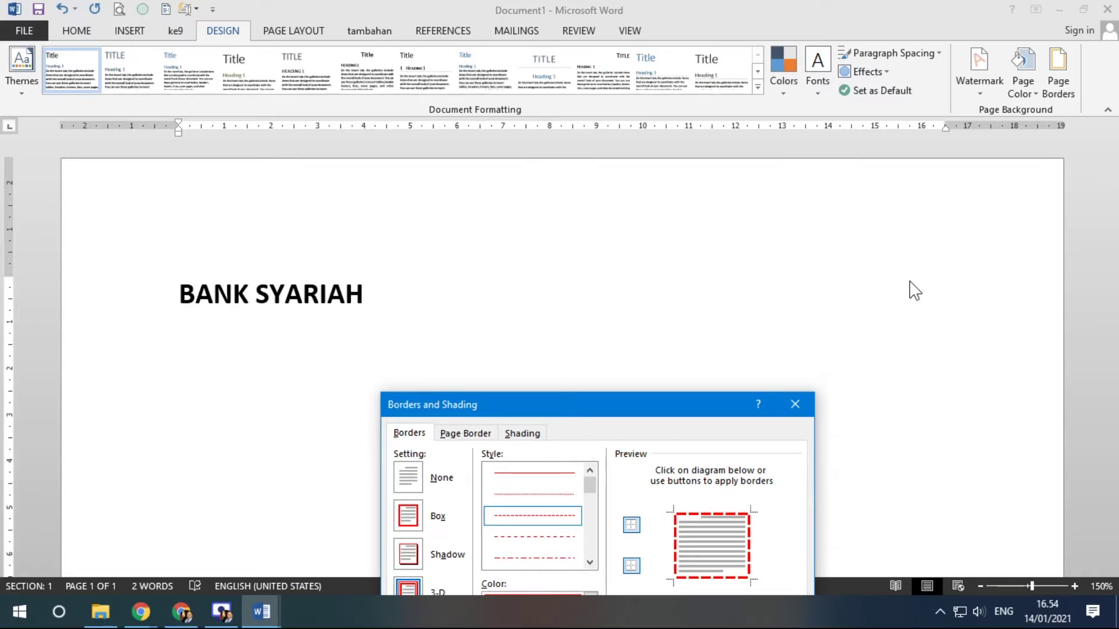
pyautogui.moveTo(627, 404); pyautogui.dragTo(653, 166)
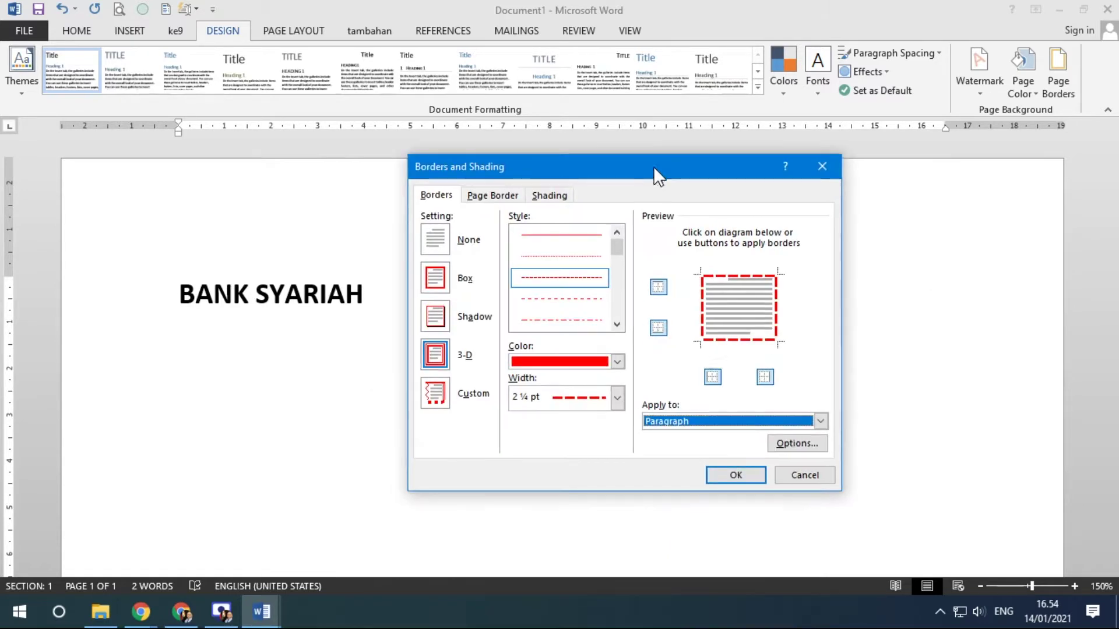
pyautogui.click(740, 472)
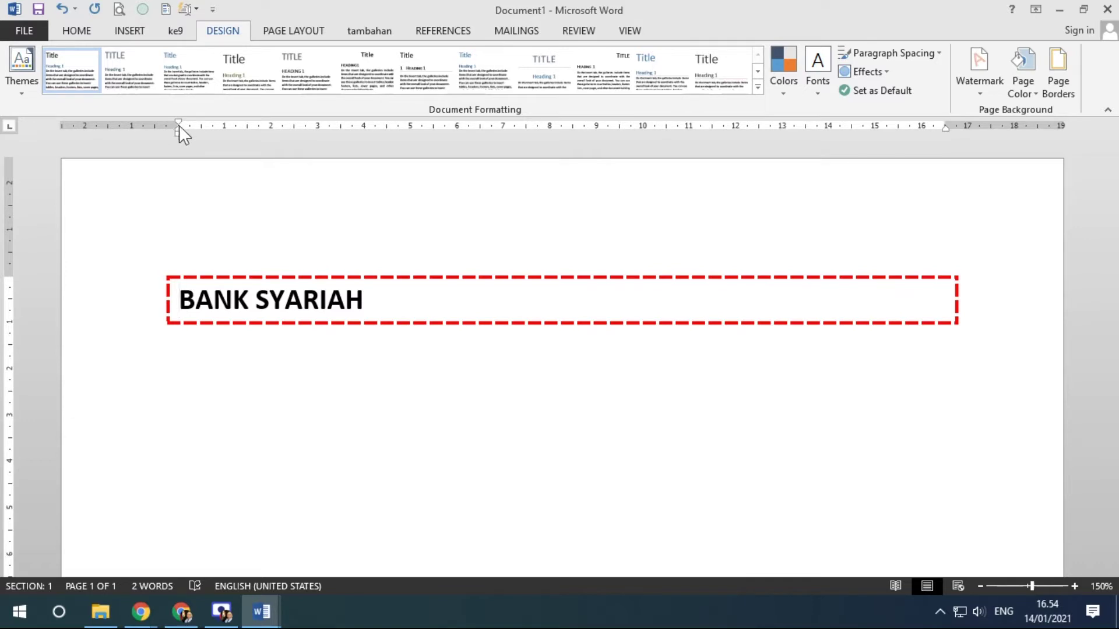
# Narrow the bordered paragraph by moving its left indent about 2.7 cm inward, and try adjusting its right indent.
pyautogui.moveTo(180, 126)
pyautogui.mouseDown()
pyautogui.moveTo(439, 152)
pyautogui.moveTo(307, 152)
pyautogui.mouseUp()
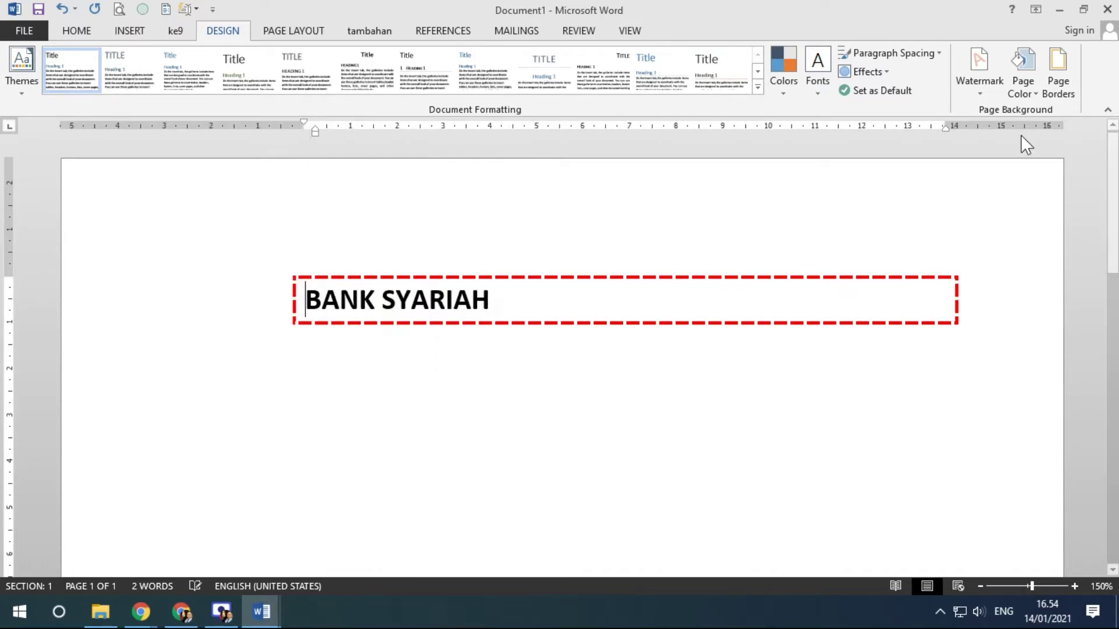
pyautogui.moveTo(945, 125)
pyautogui.mouseDown()
pyautogui.moveTo(513, 125)
pyautogui.moveTo(942, 129)
pyautogui.mouseUp()
pyautogui.hotkey('ctrl', 'z')
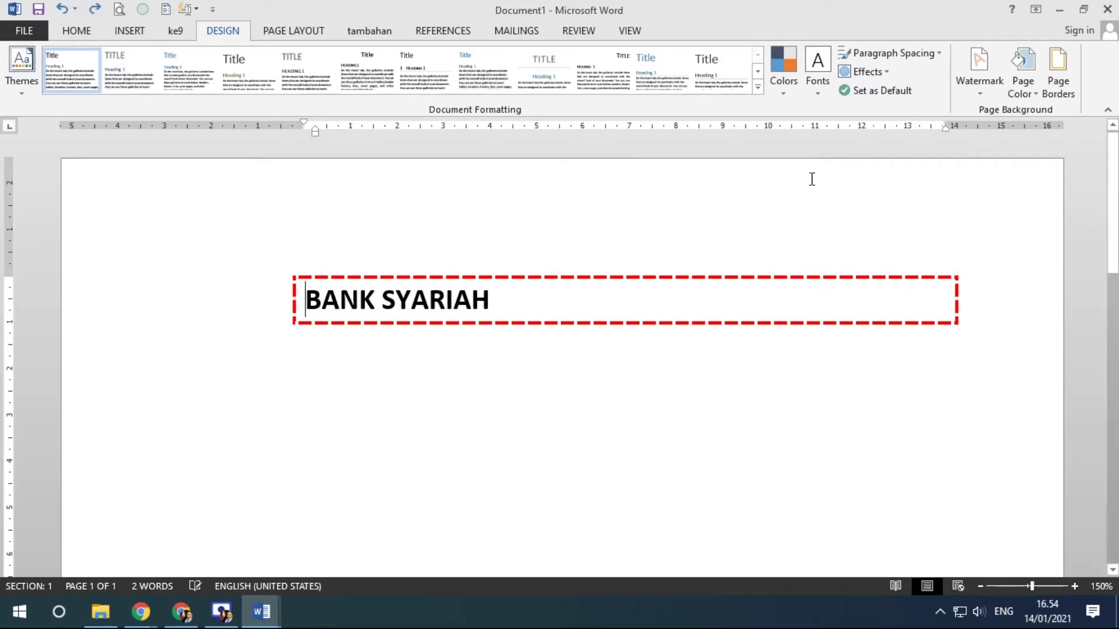
# Undo the indent and the red paragraph border, restoring the border once before removing it again.
pyautogui.hotkey('ctrl', 'z')
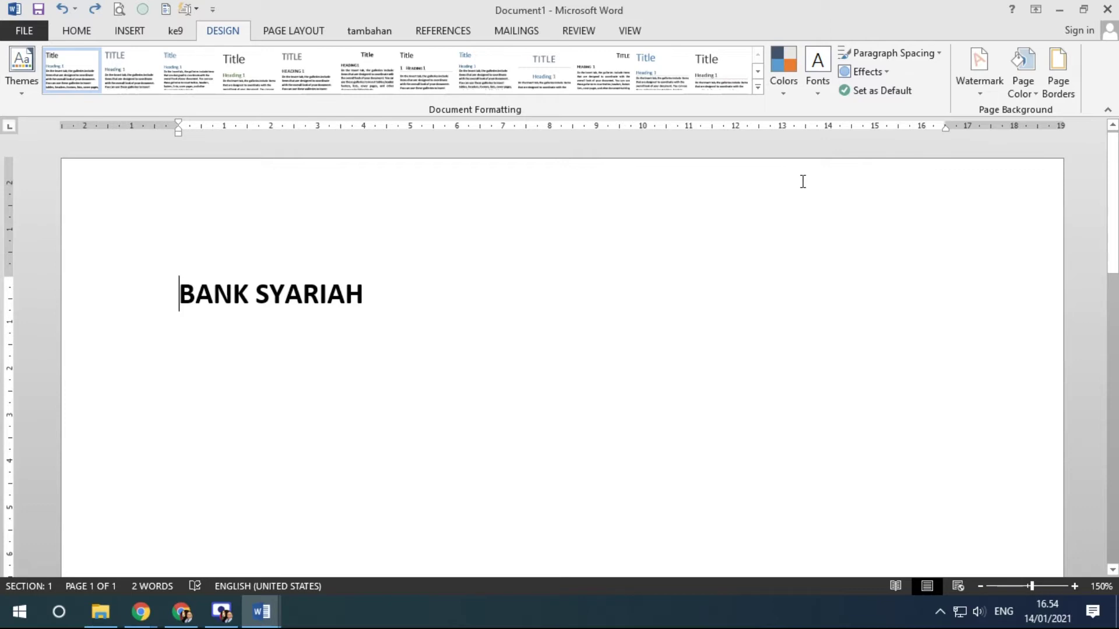
pyautogui.click(95, 9)
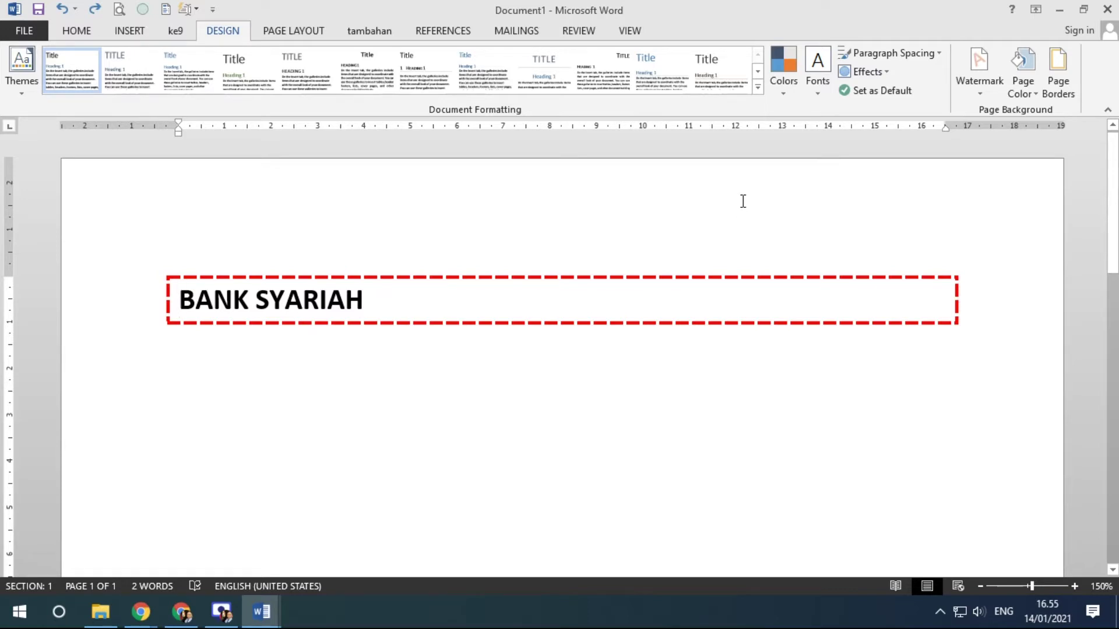
pyautogui.hotkey('ctrl', 'z')
# Apply a 2 ¼ pt Shadow border to the selected BANK SYARIAH text only, not the whole paragraph.
pyautogui.moveTo(180, 293); pyautogui.dragTo(369, 295)
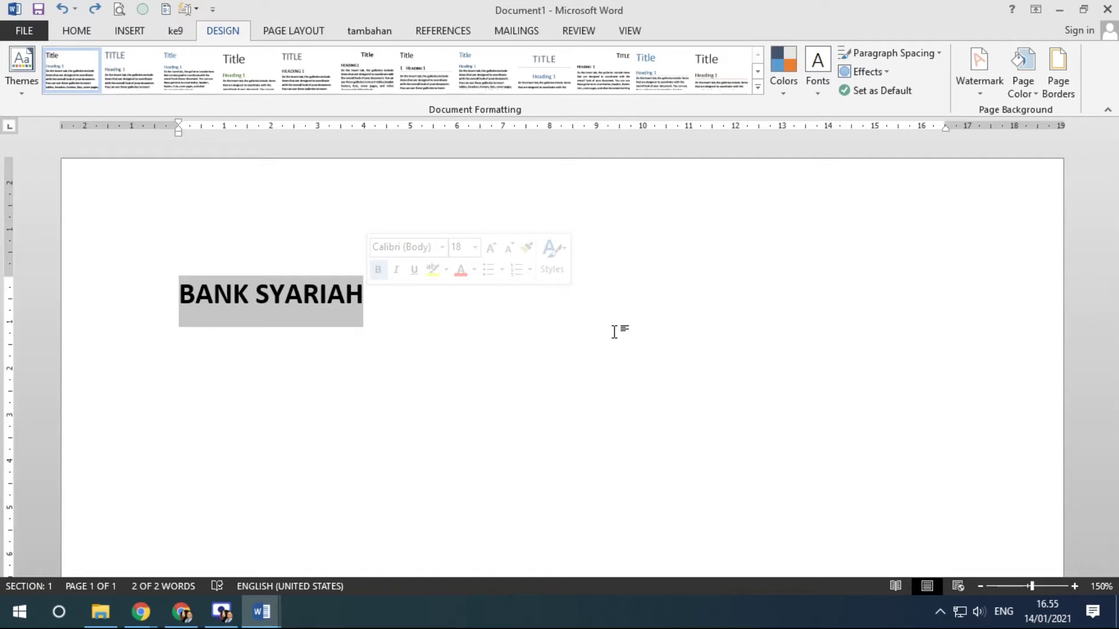
pyautogui.click(1059, 73)
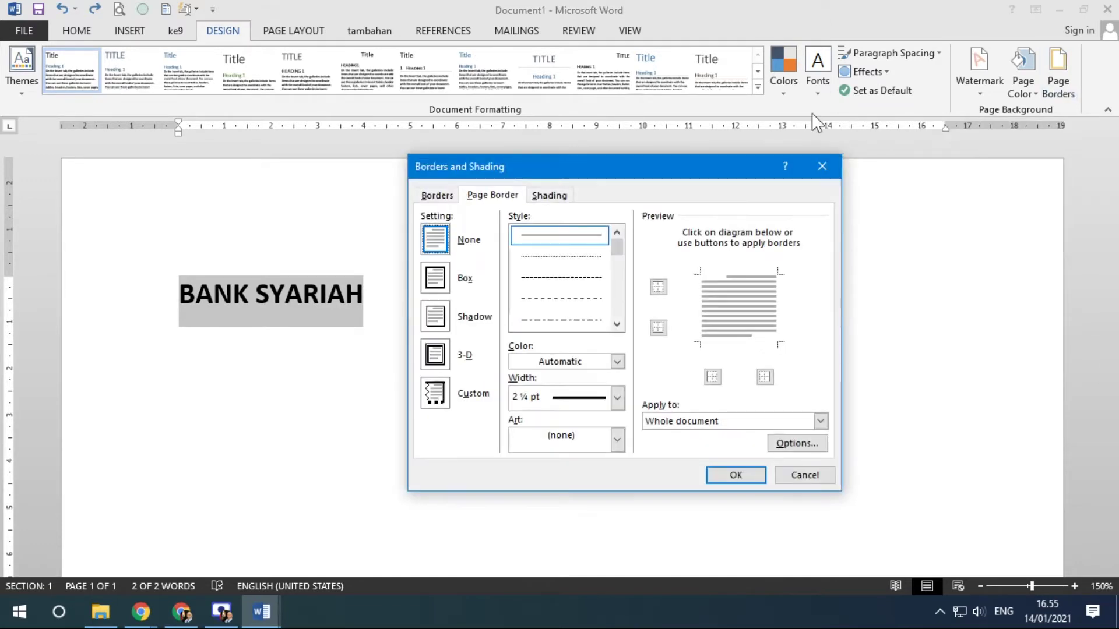
pyautogui.click(436, 196)
pyautogui.moveTo(612, 168); pyautogui.dragTo(646, 101)
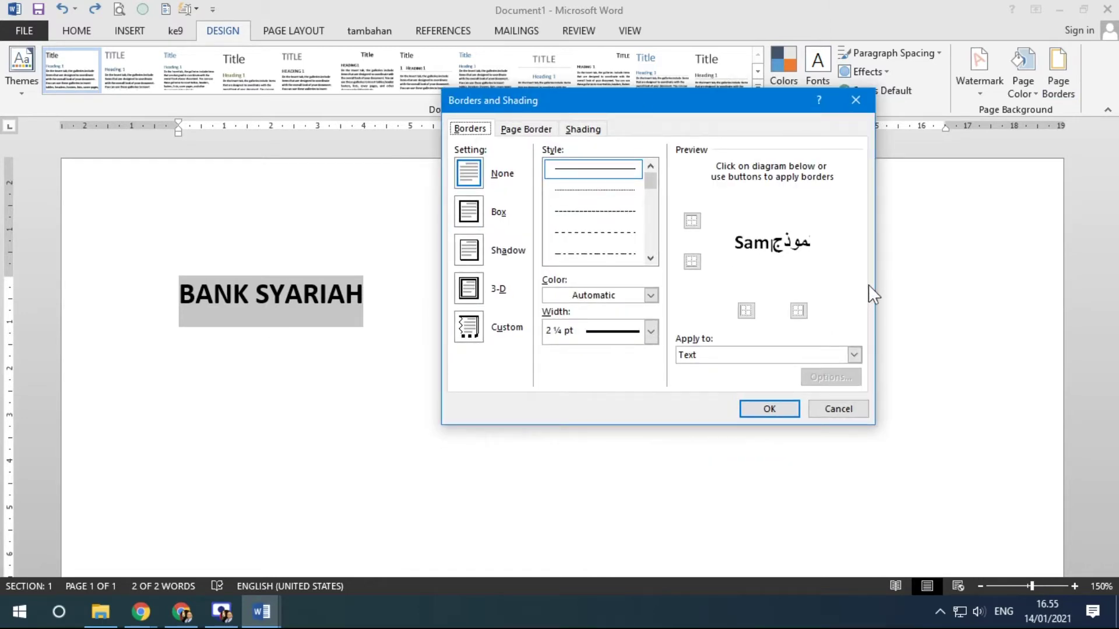
pyautogui.click(470, 251)
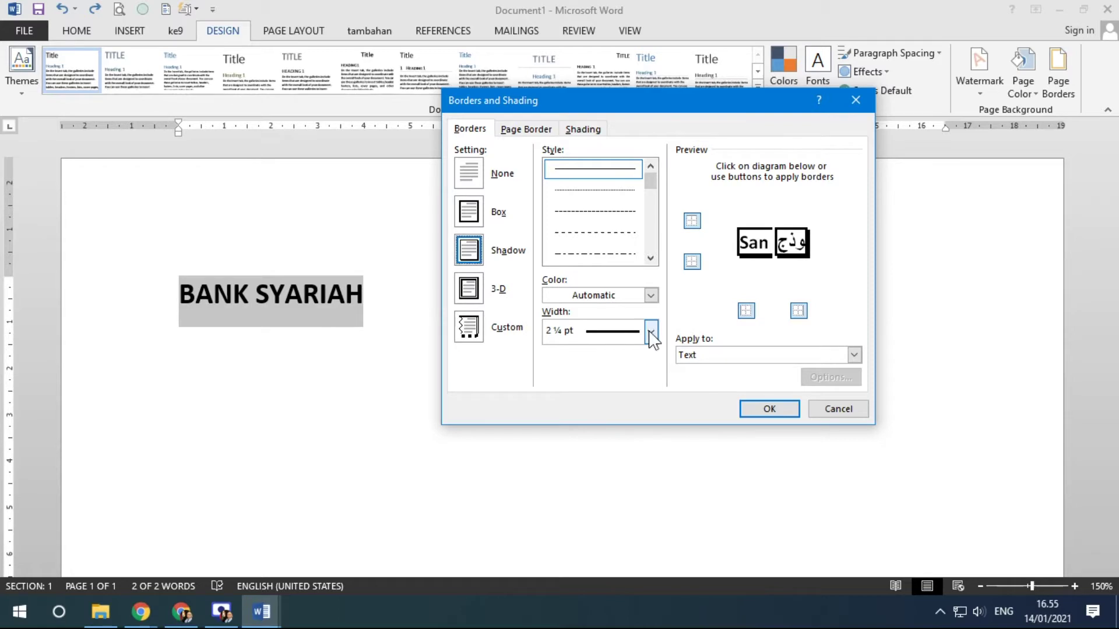
pyautogui.click(767, 409)
pyautogui.click(716, 402)
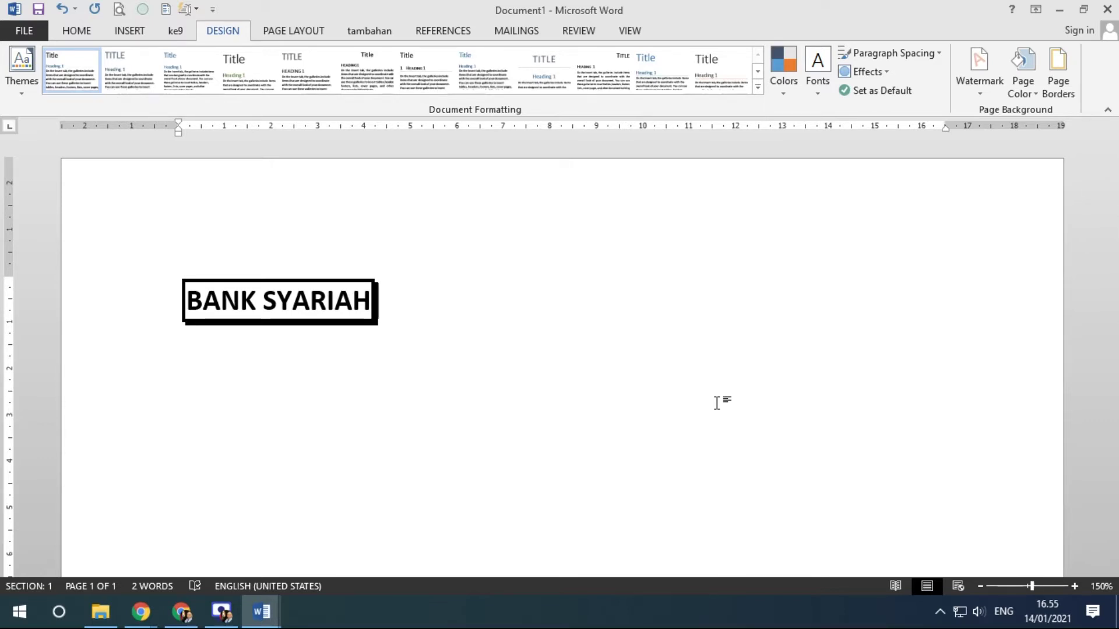
# Check the bordered Bank Syariah title in the latihan2.docx example, and return to Document1.
pyautogui.moveTo(257, 606)
pyautogui.click(180, 559)
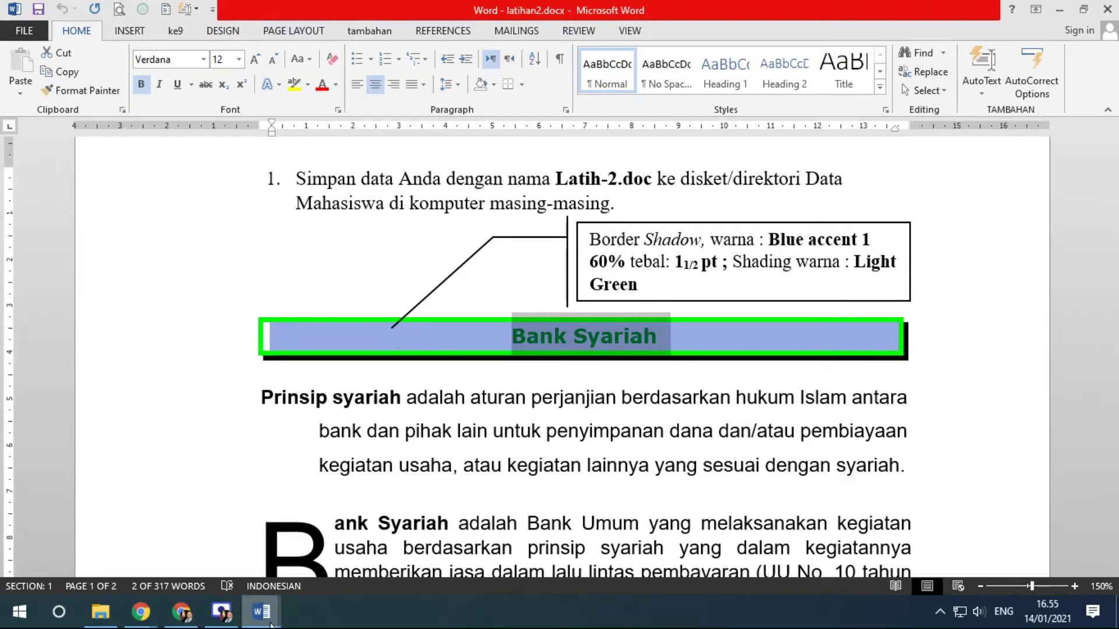
pyautogui.moveTo(270, 625)
pyautogui.click(455, 563)
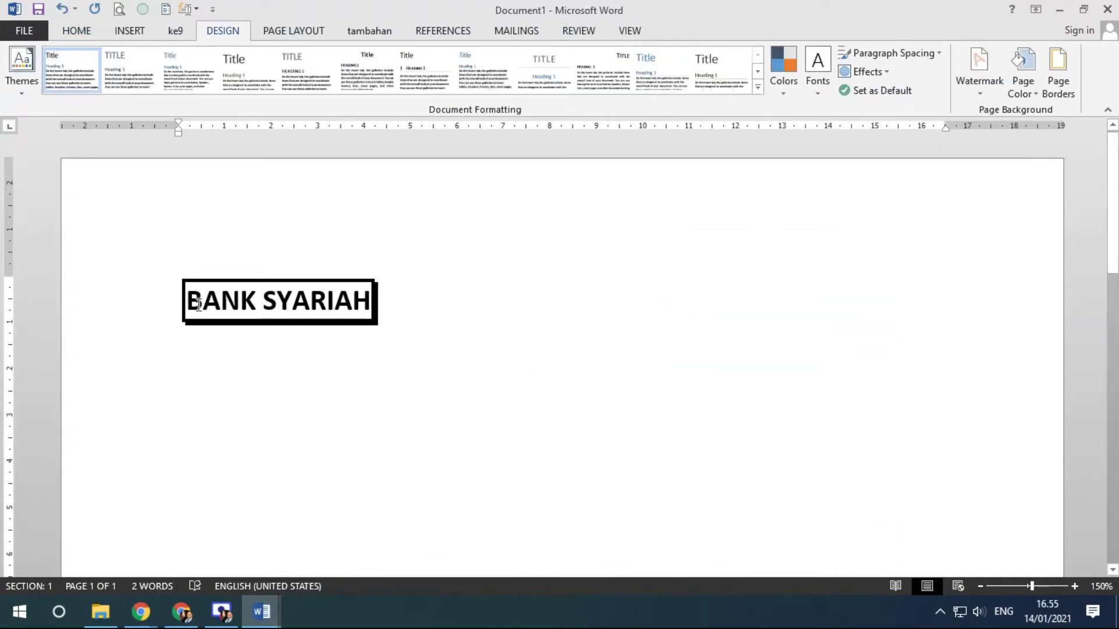
# Try shading the whole BANK SYARIAH paragraph in light green, and undo that shading.
pyautogui.moveTo(186, 303); pyautogui.dragTo(344, 315)
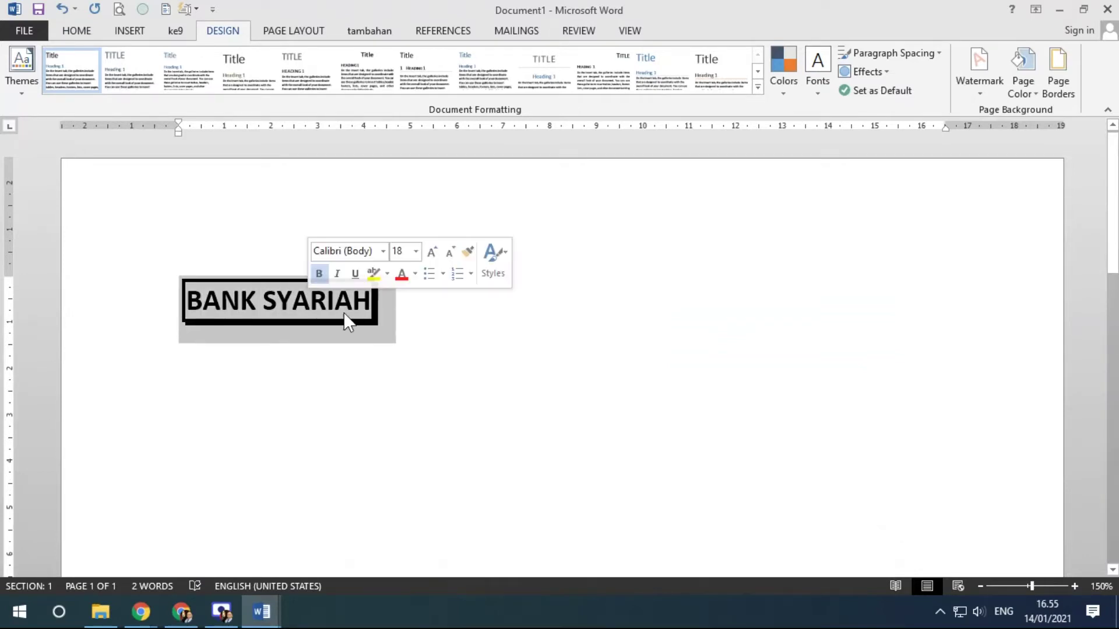
pyautogui.click(203, 302)
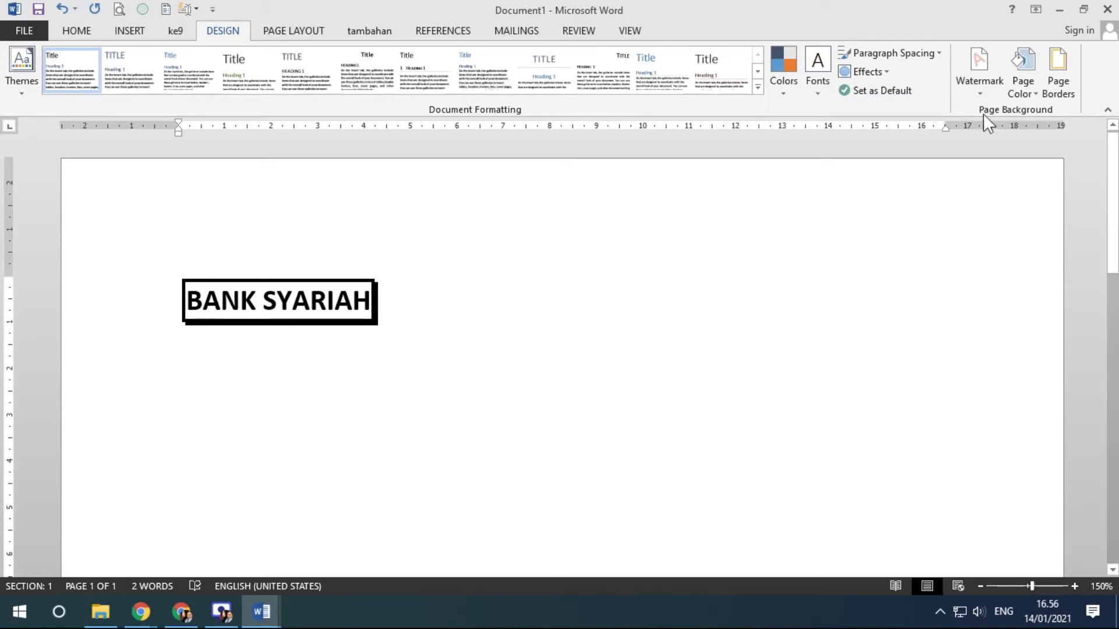
pyautogui.click(1064, 83)
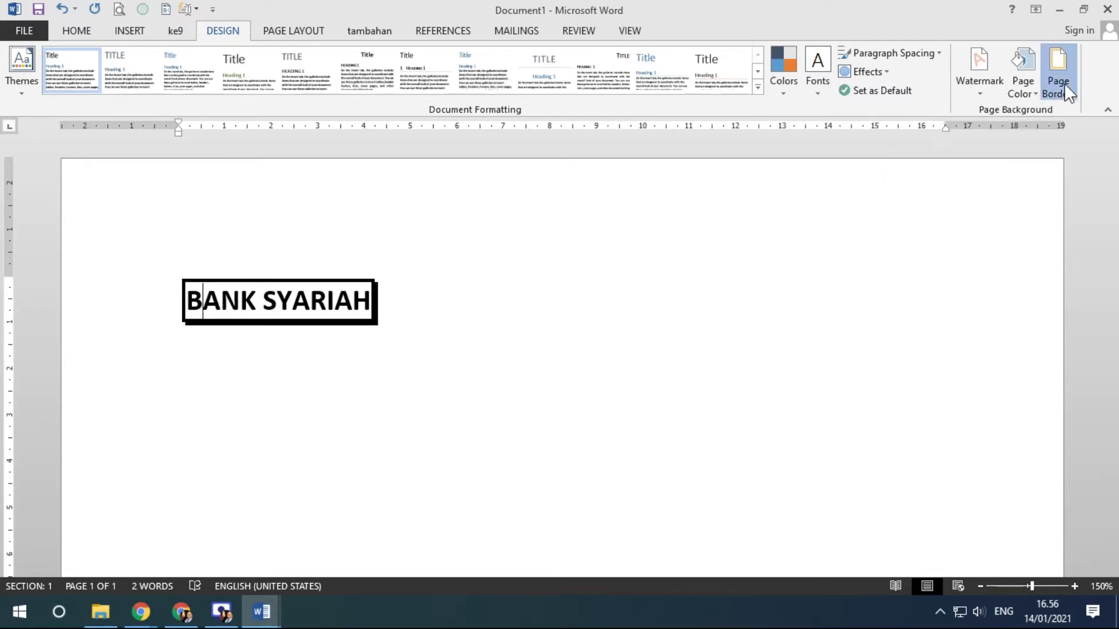
pyautogui.click(592, 131)
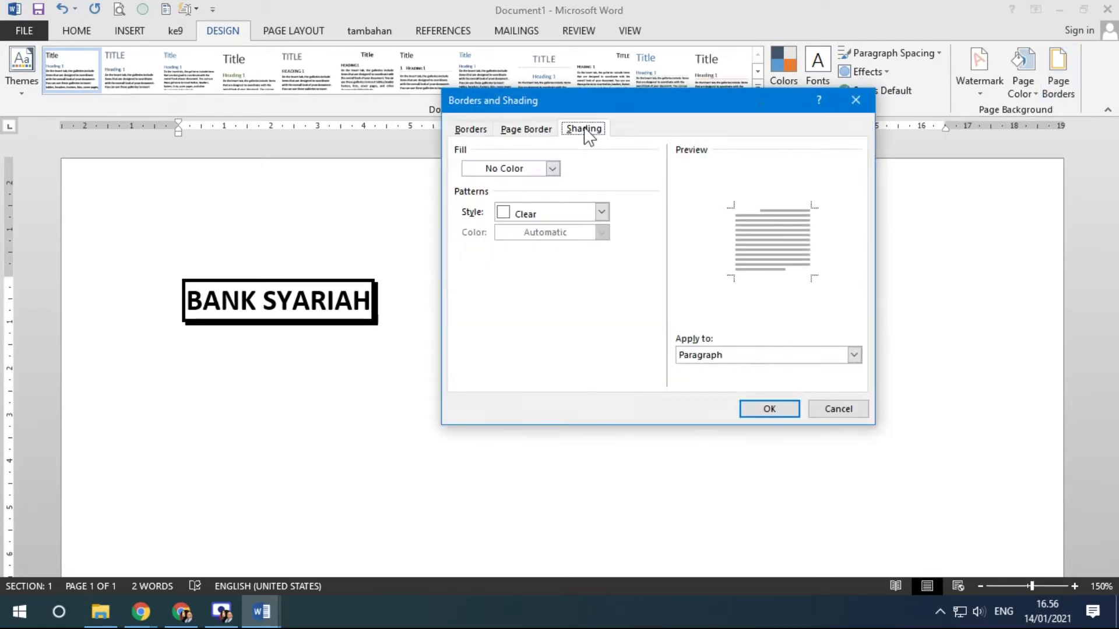
pyautogui.click(553, 168)
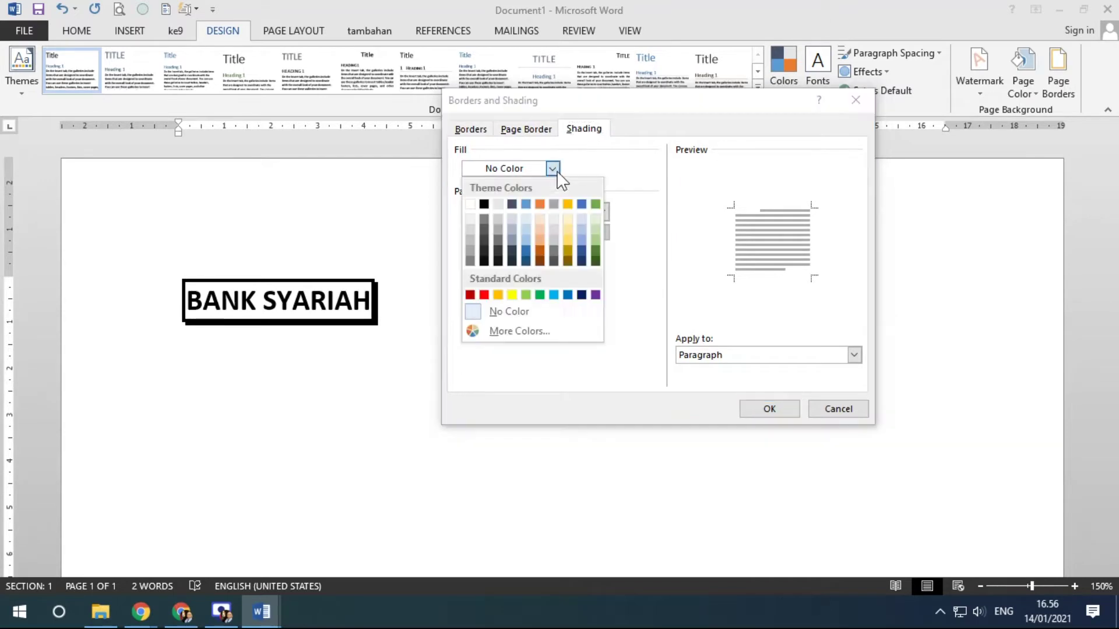
pyautogui.click(526, 295)
pyautogui.click(781, 408)
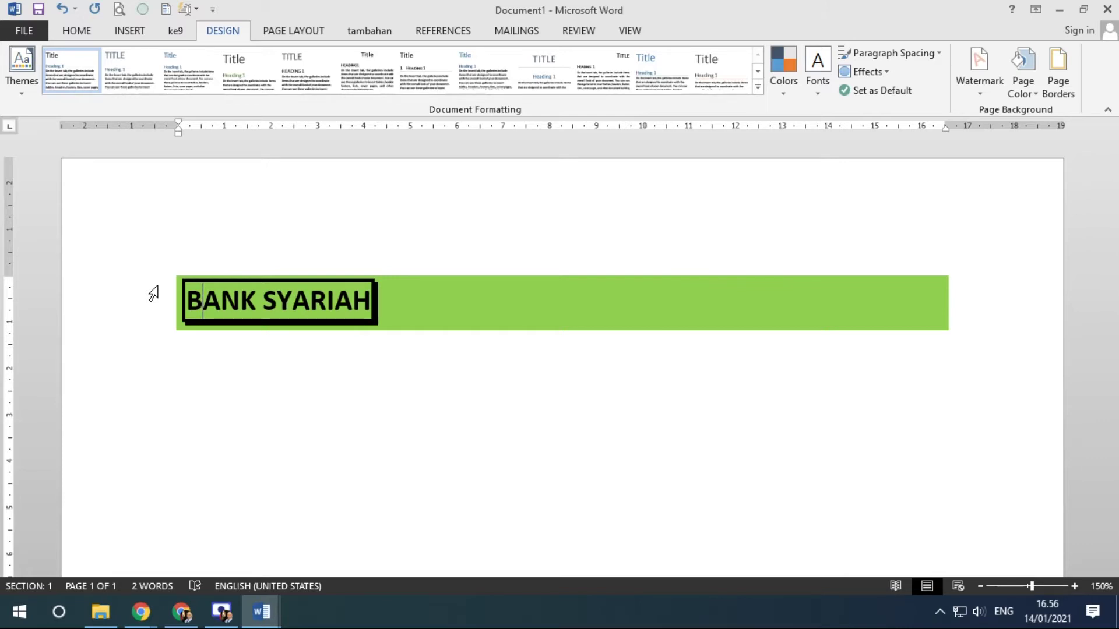
pyautogui.hotkey('ctrl', 'z')
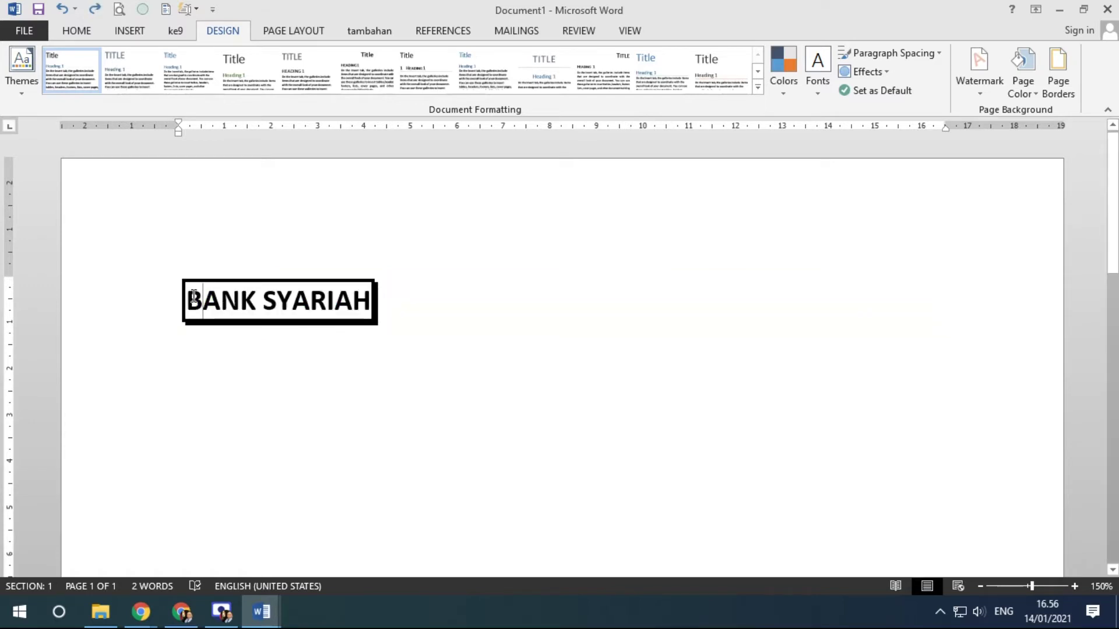
# Shade only the selected BANK SYARIAH text with a light green fill applied to Text.
pyautogui.moveTo(207, 300); pyautogui.dragTo(383, 304)
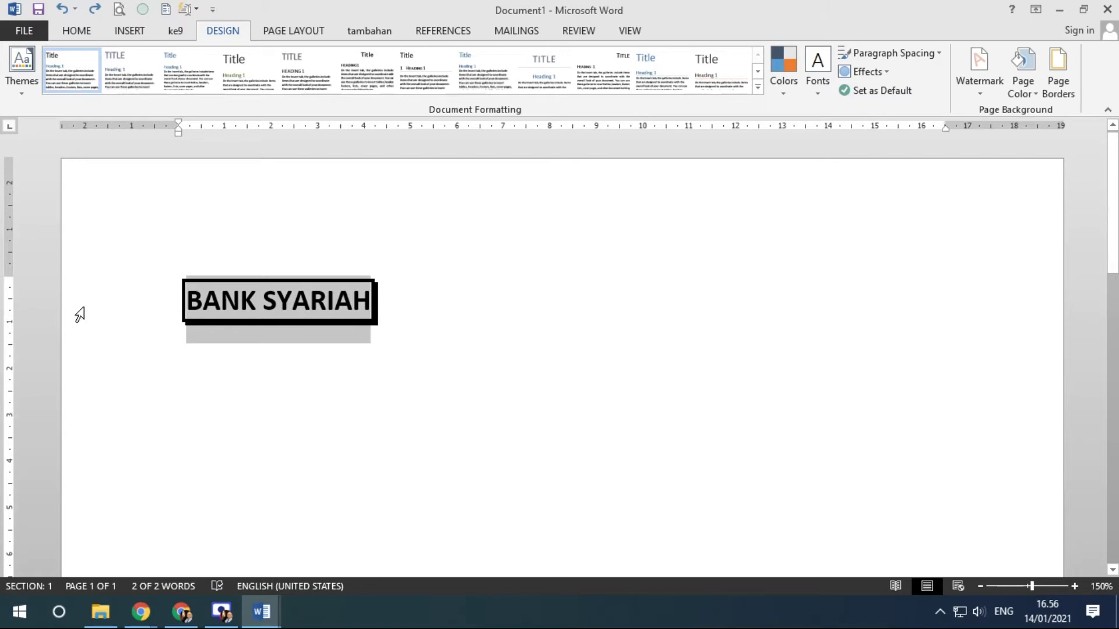
pyautogui.click(1062, 78)
pyautogui.click(585, 131)
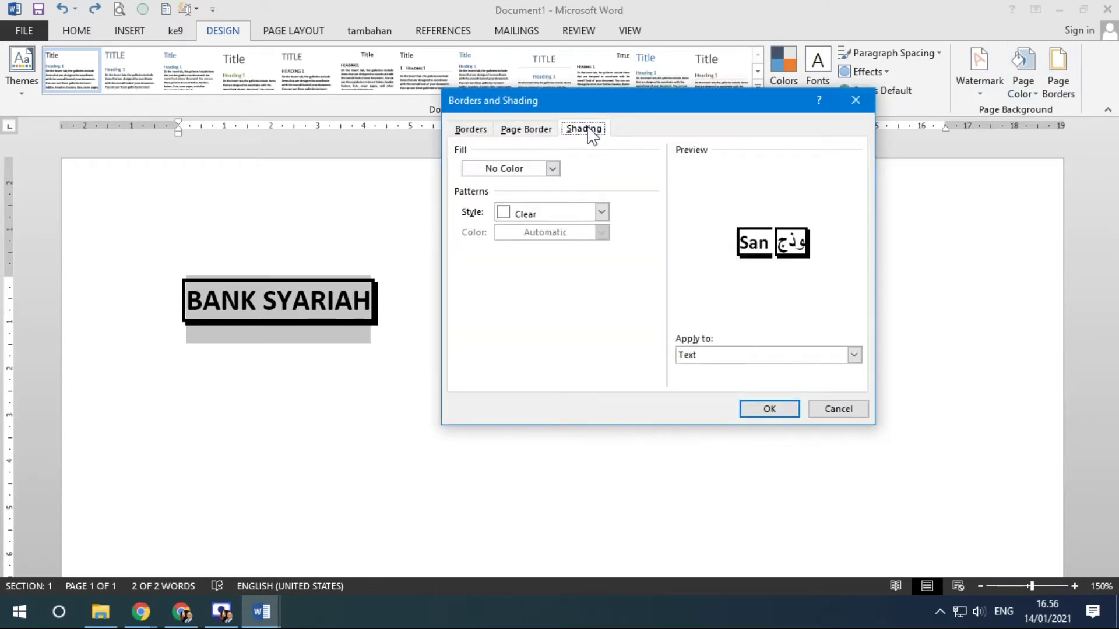
pyautogui.click(552, 169)
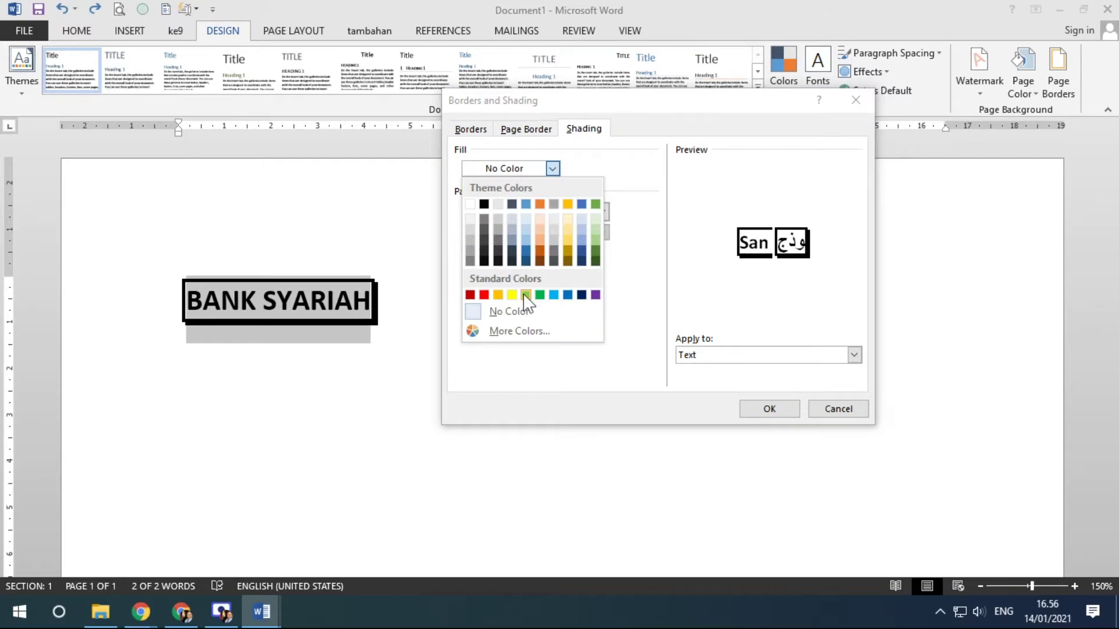
pyautogui.click(542, 294)
pyautogui.click(769, 408)
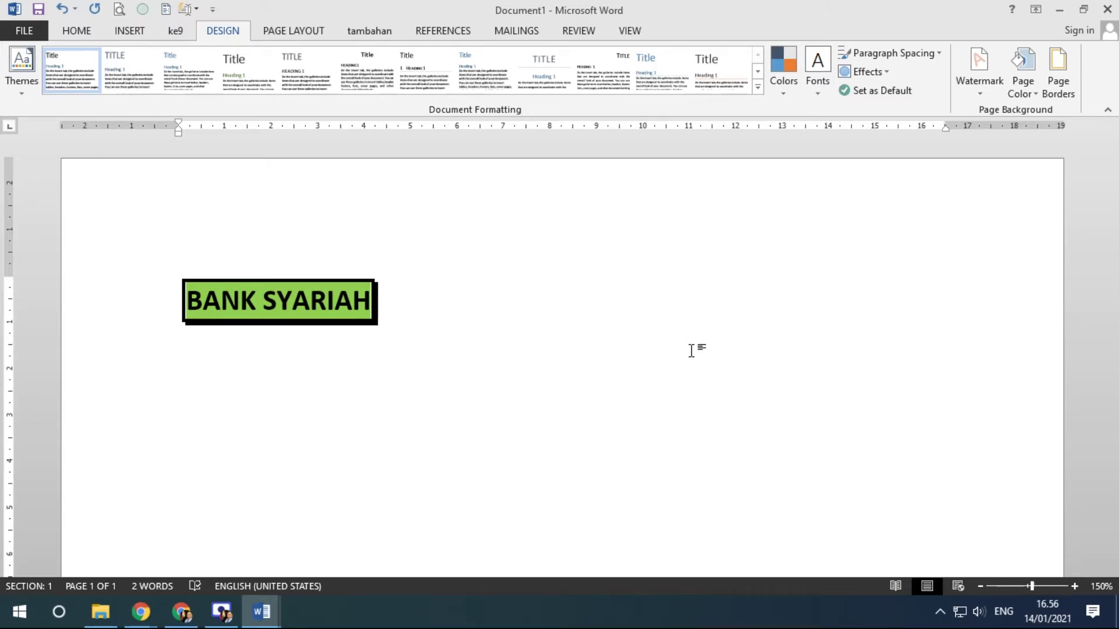
# Add three filler lines below the heading: DFSDLFSKDFLSKDFL, SDLF;SKDFLSDKDLSFK and SDLFSDKLFKSDFLD.
pyautogui.press('Return')
pyautogui.write('DFSDLFSKDFLSKDFL')
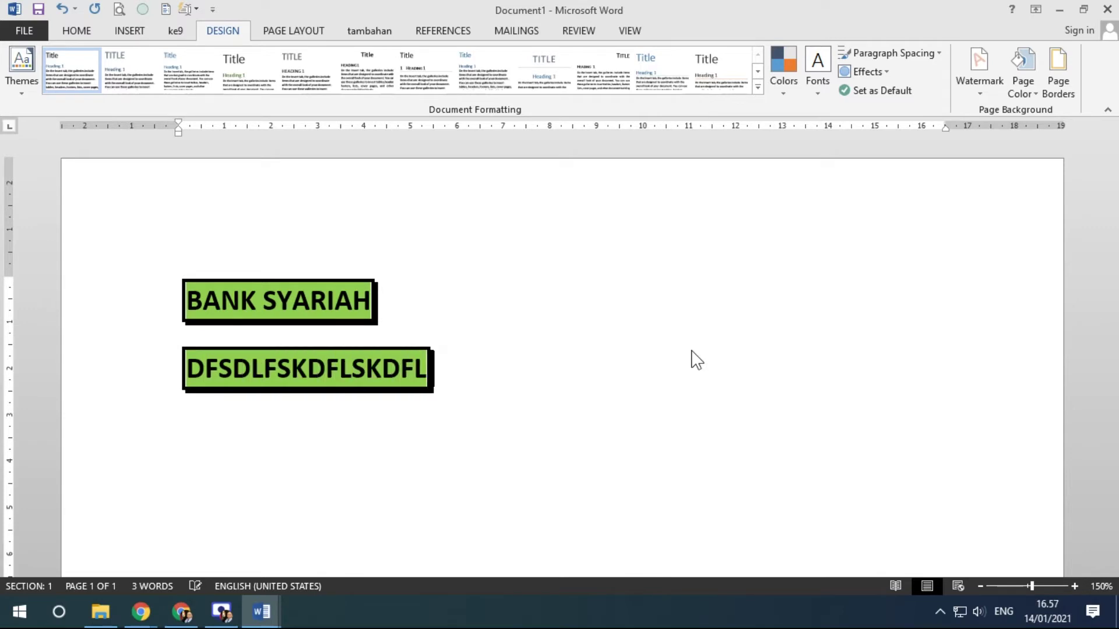
pyautogui.press('Return')
pyautogui.write('SDLF;SKDFLSDKDLSFK')
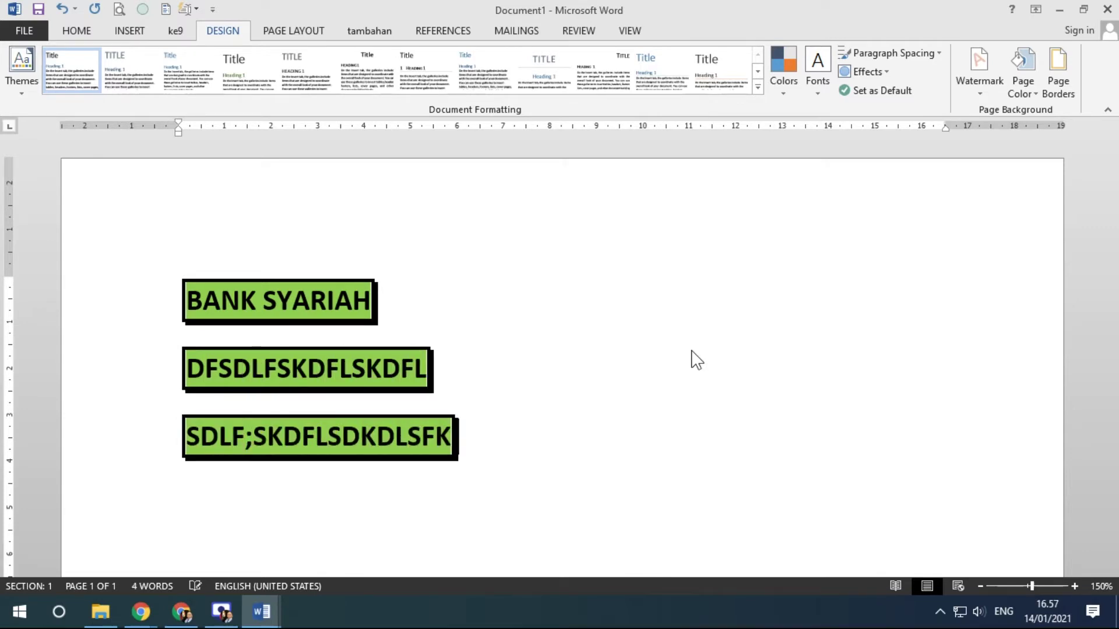
pyautogui.press('Return')
pyautogui.write('SDLFSDKLFKSDFLD')
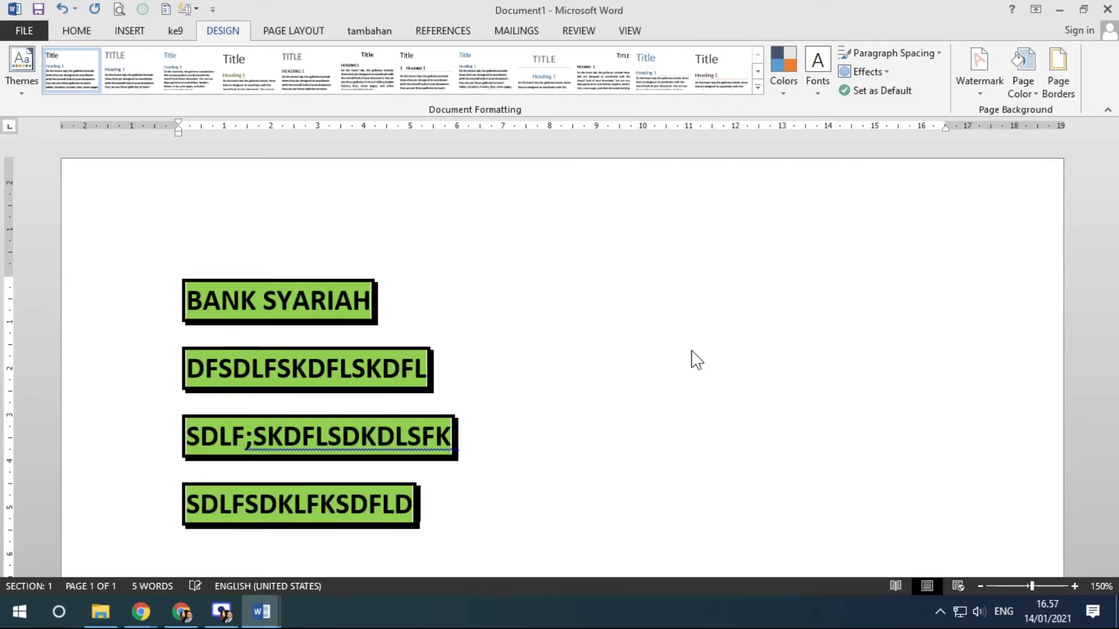
pyautogui.scroll(-2, 808, 334)
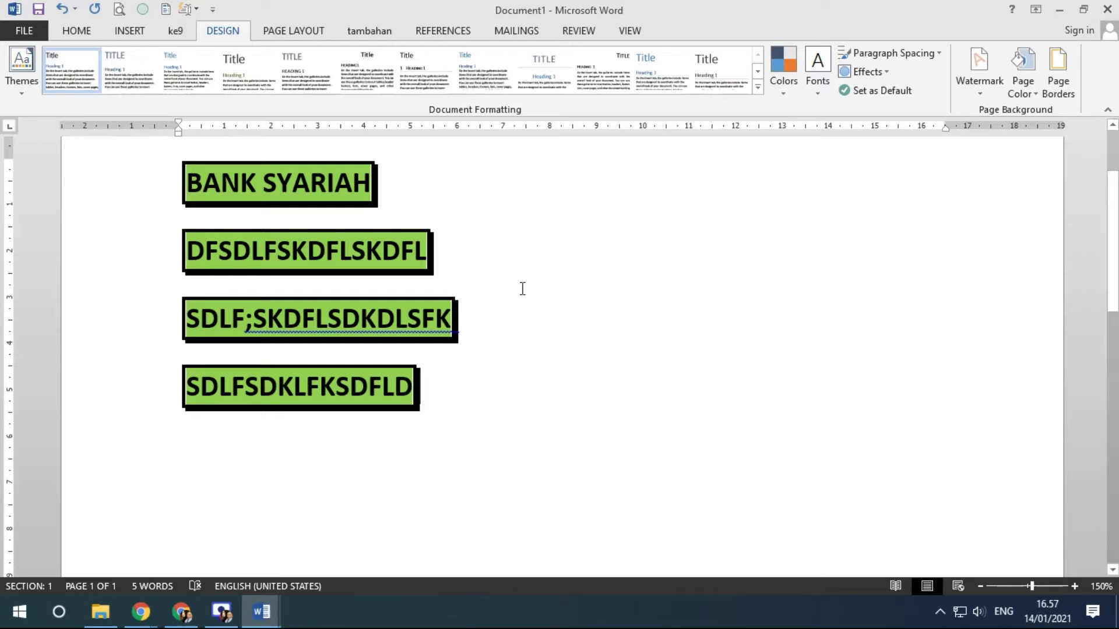
pyautogui.scroll(3, 534, 222)
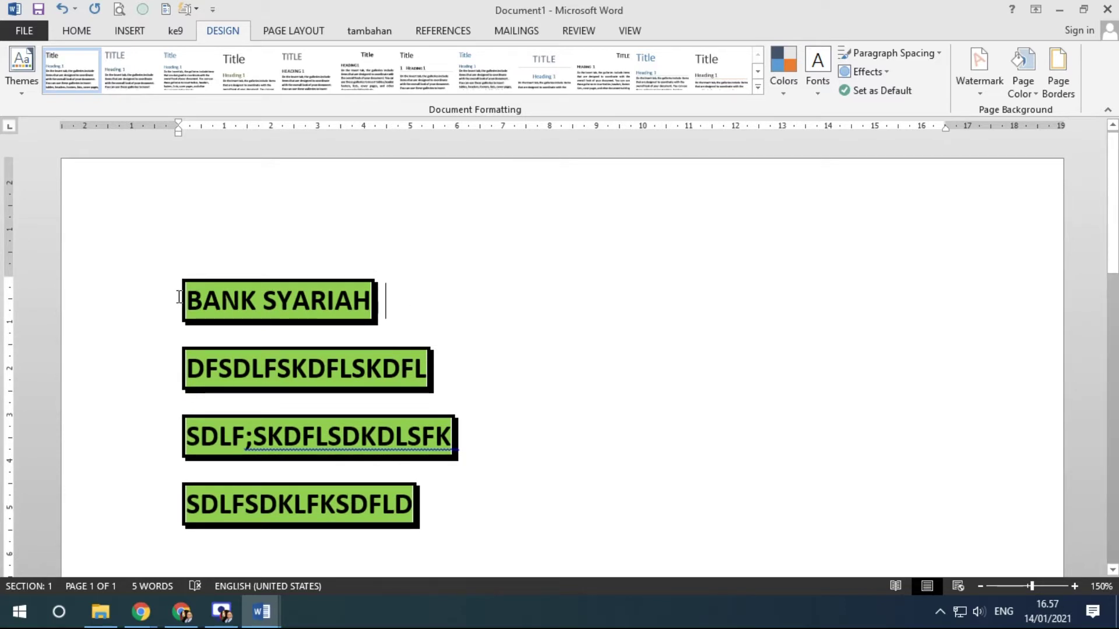
pyautogui.click(100, 301)
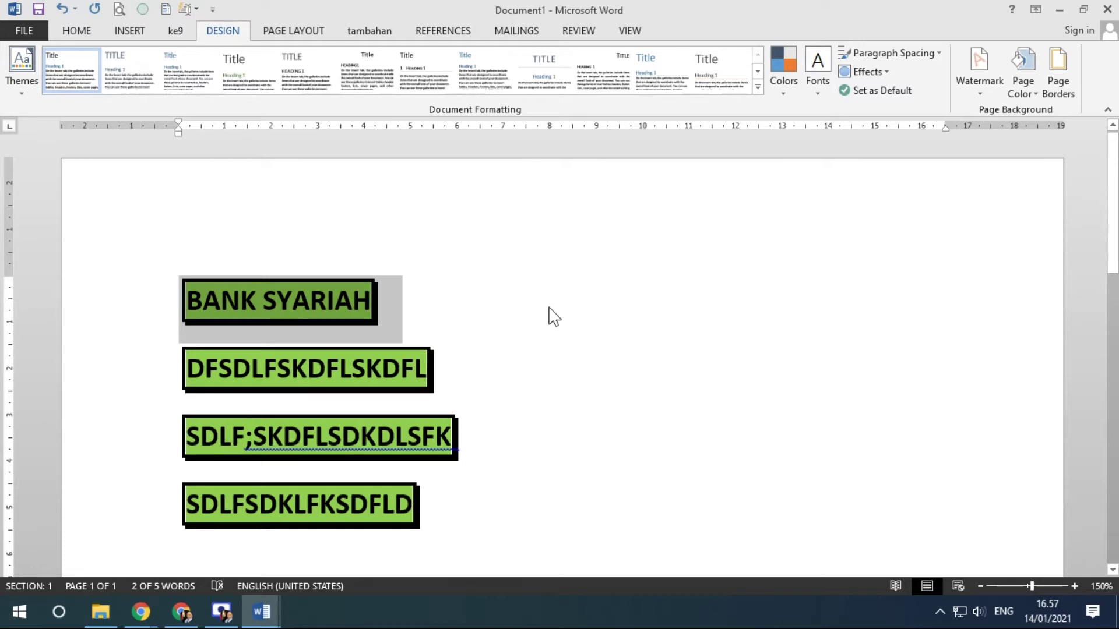
pyautogui.click(405, 311)
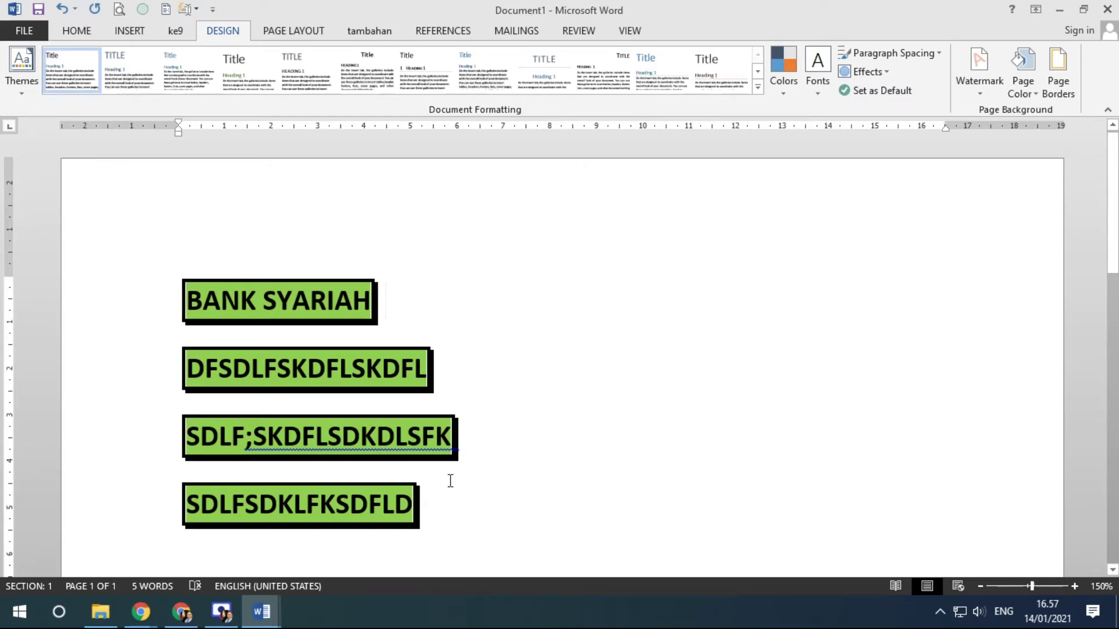
# Try to clear the green shading from the three filler lines with a No Color fill applied to Paragraph.
pyautogui.scroll(-1, 450, 481)
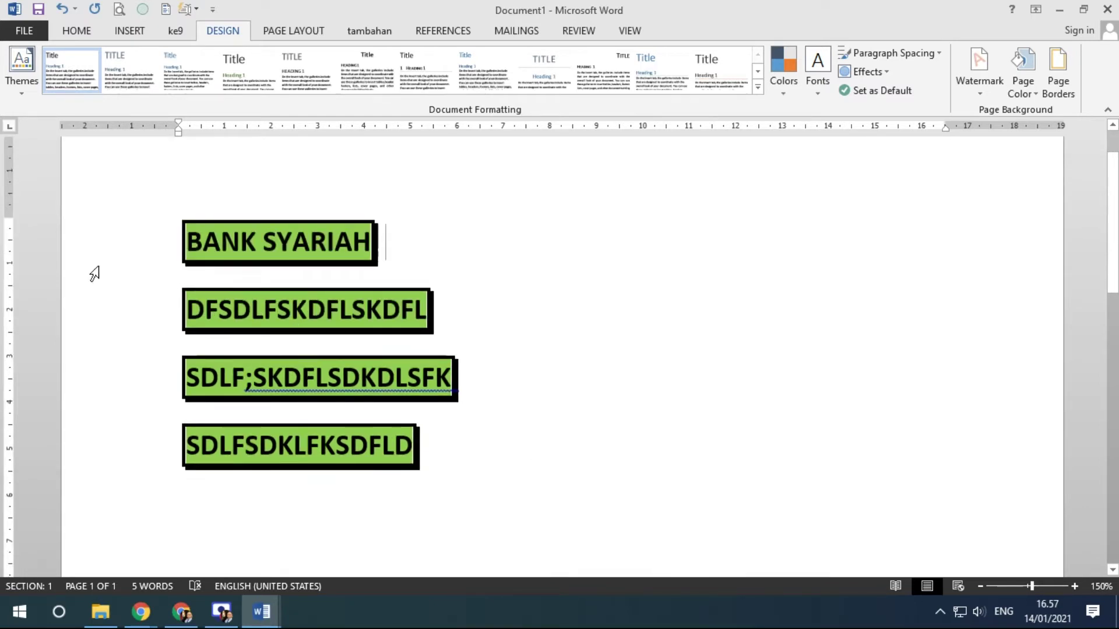
pyautogui.click(116, 305)
pyautogui.moveTo(116, 305); pyautogui.dragTo(113, 452)
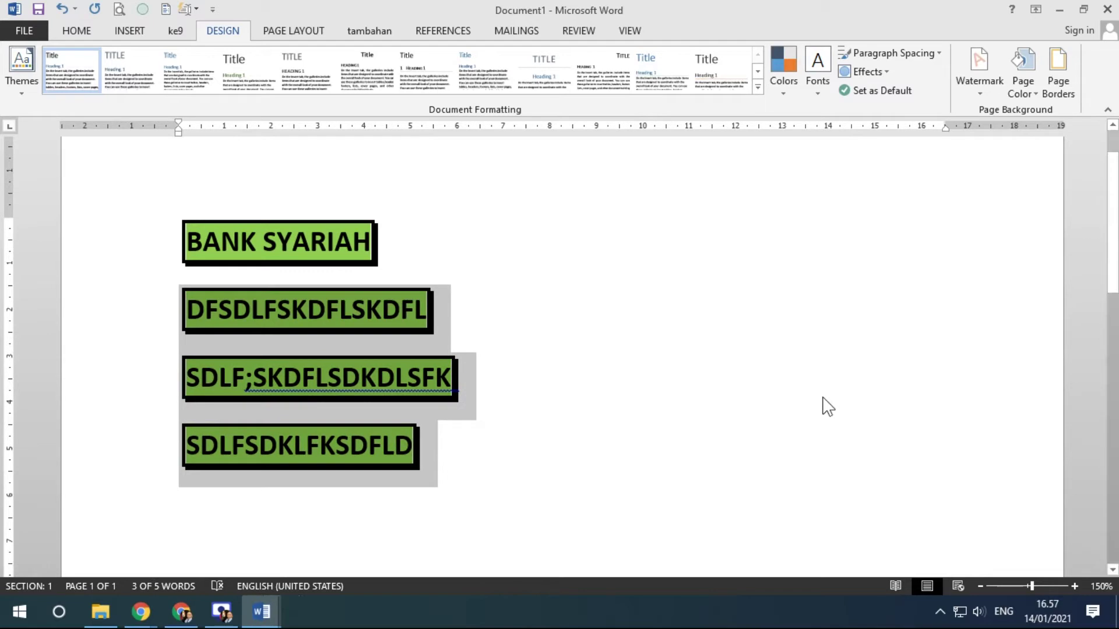
pyautogui.click(1066, 73)
pyautogui.click(472, 131)
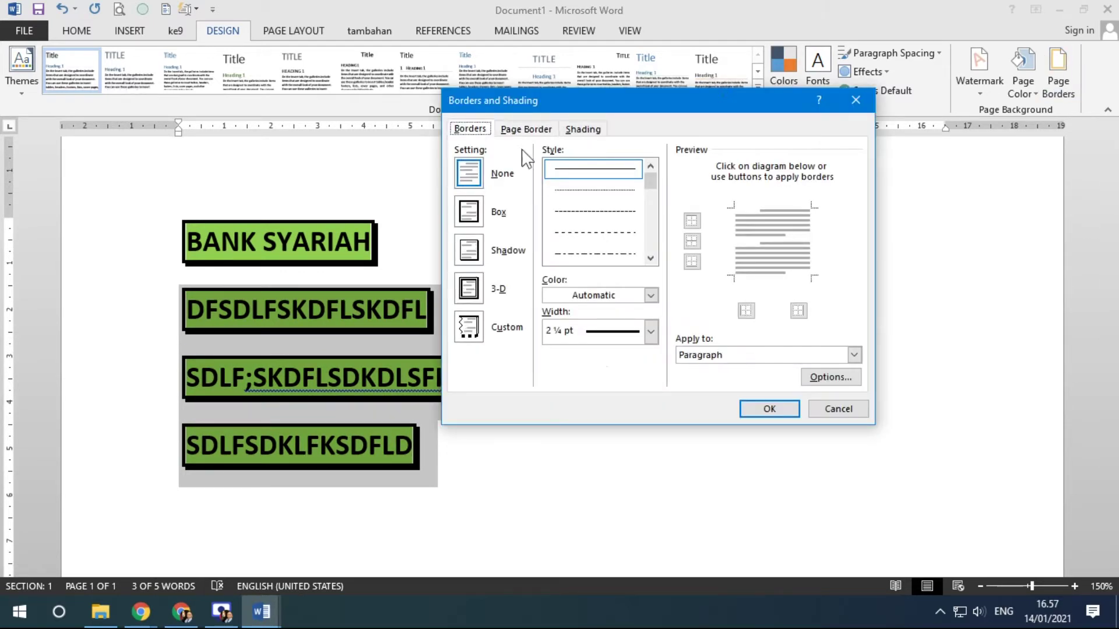
pyautogui.click(581, 130)
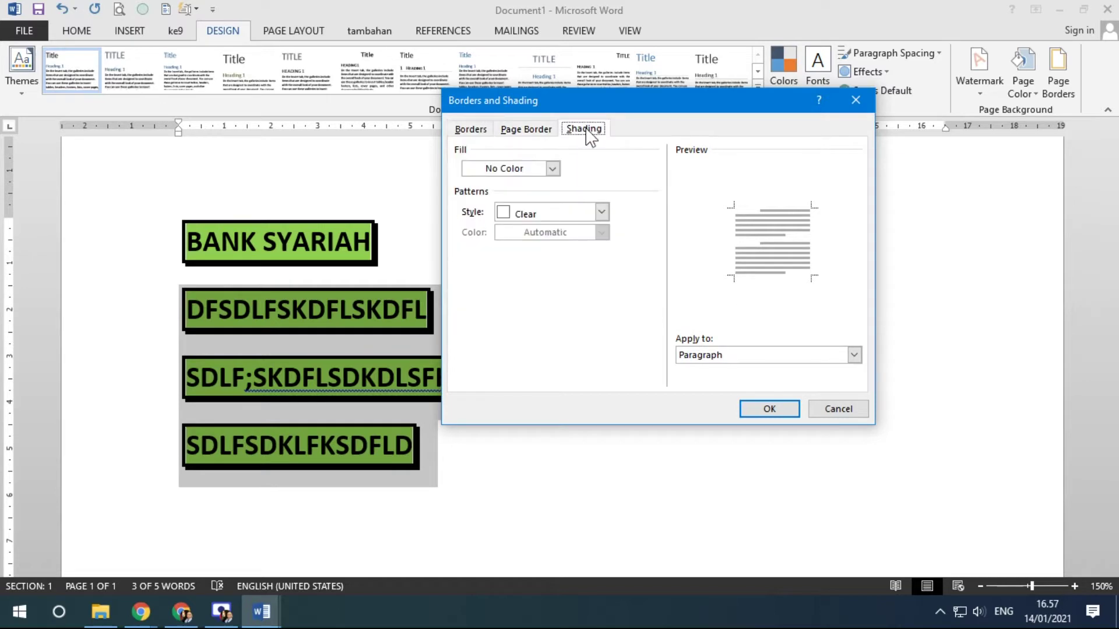
pyautogui.click(552, 169)
pyautogui.click(502, 169)
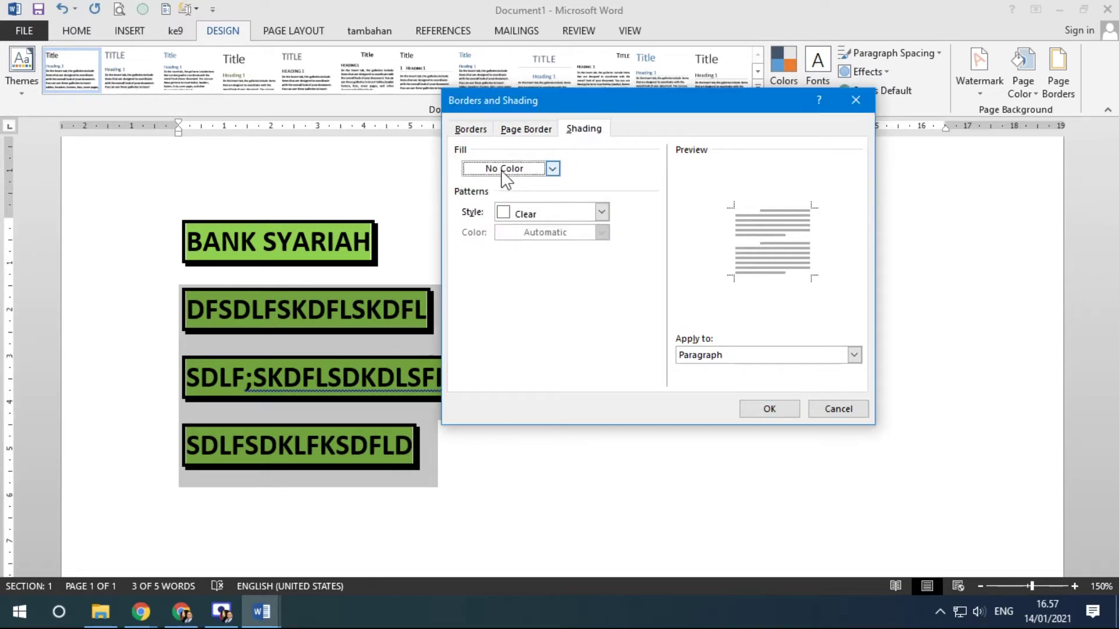
pyautogui.click(767, 409)
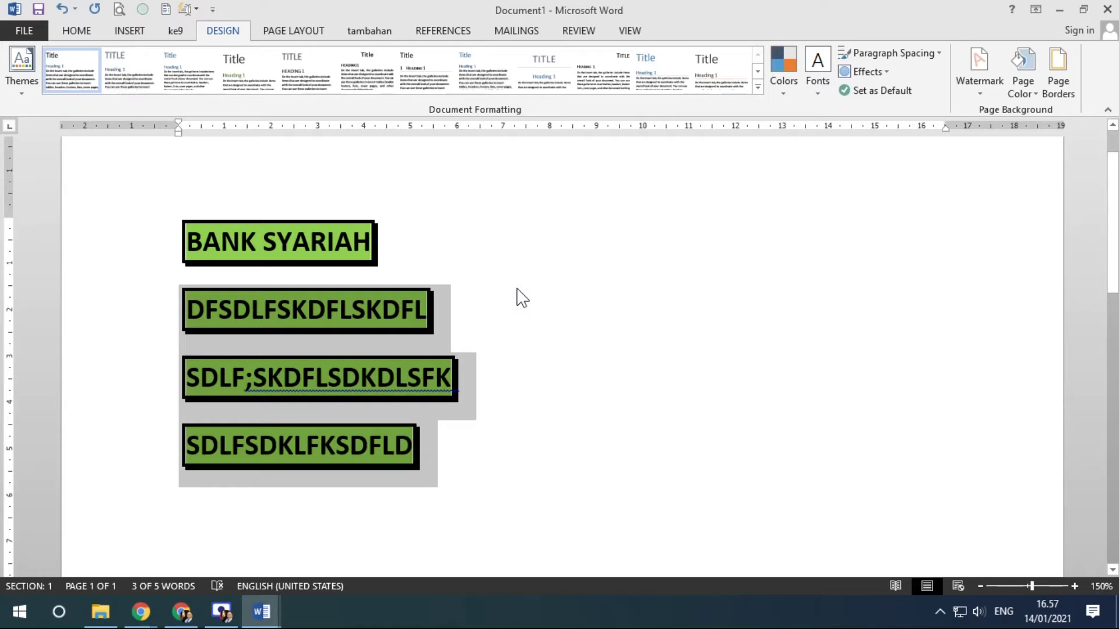
# Try to remove the borders from the three filler lines with the None setting applied to Paragraph.
pyautogui.click(1058, 84)
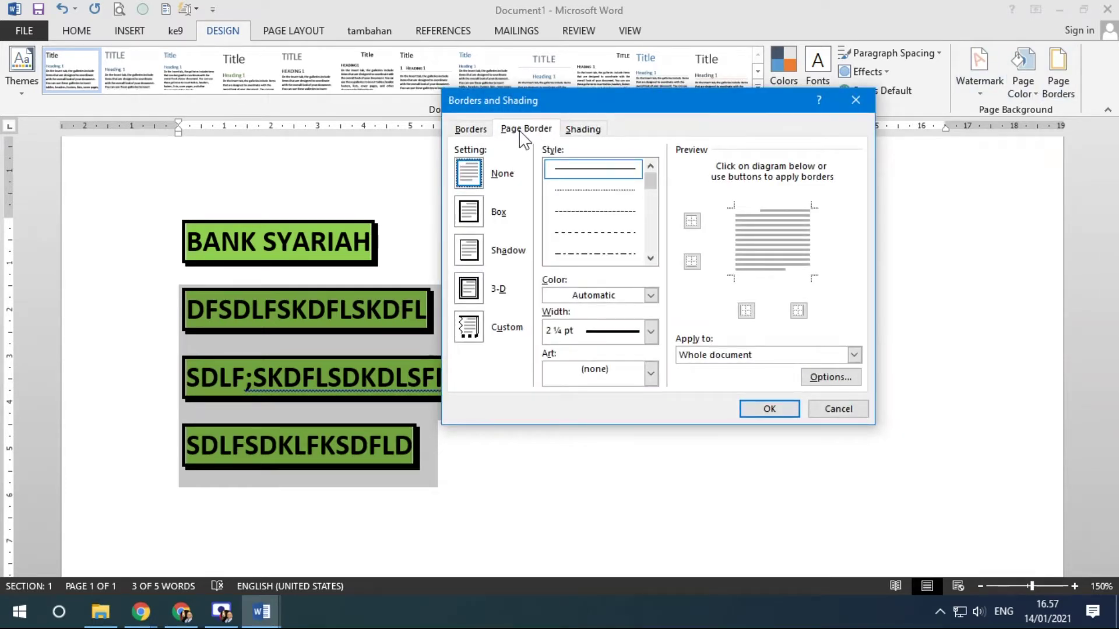
pyautogui.moveTo(592, 100)
pyautogui.mouseDown()
pyautogui.moveTo(657, 150)
pyautogui.moveTo(663, 179)
pyautogui.mouseUp()
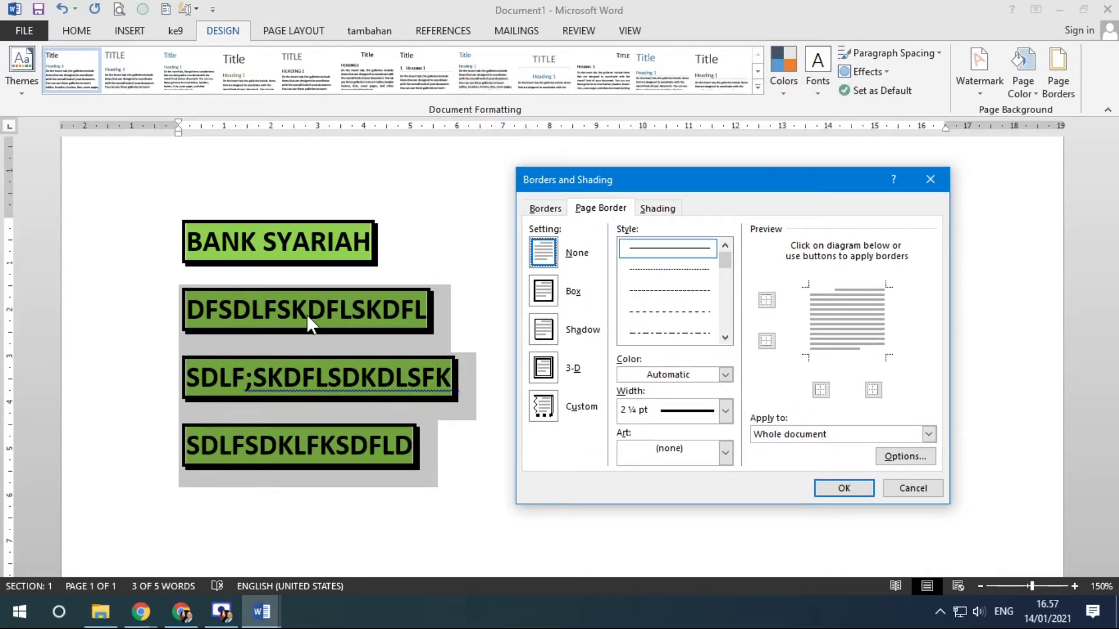
pyautogui.click(542, 209)
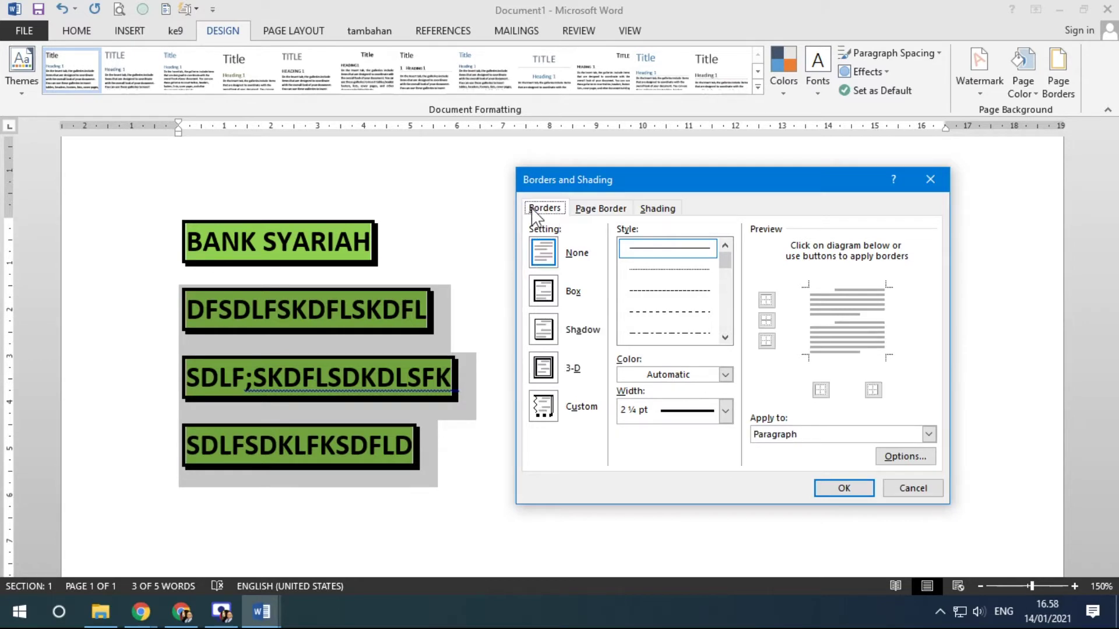
pyautogui.click(544, 251)
pyautogui.click(659, 209)
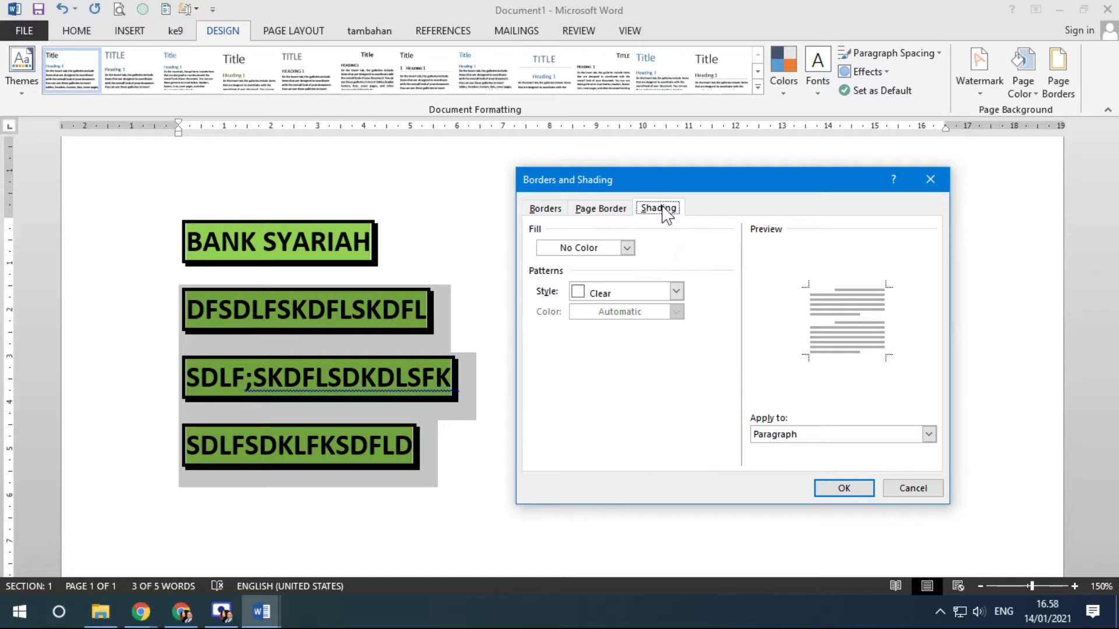
pyautogui.click(548, 209)
pyautogui.click(550, 252)
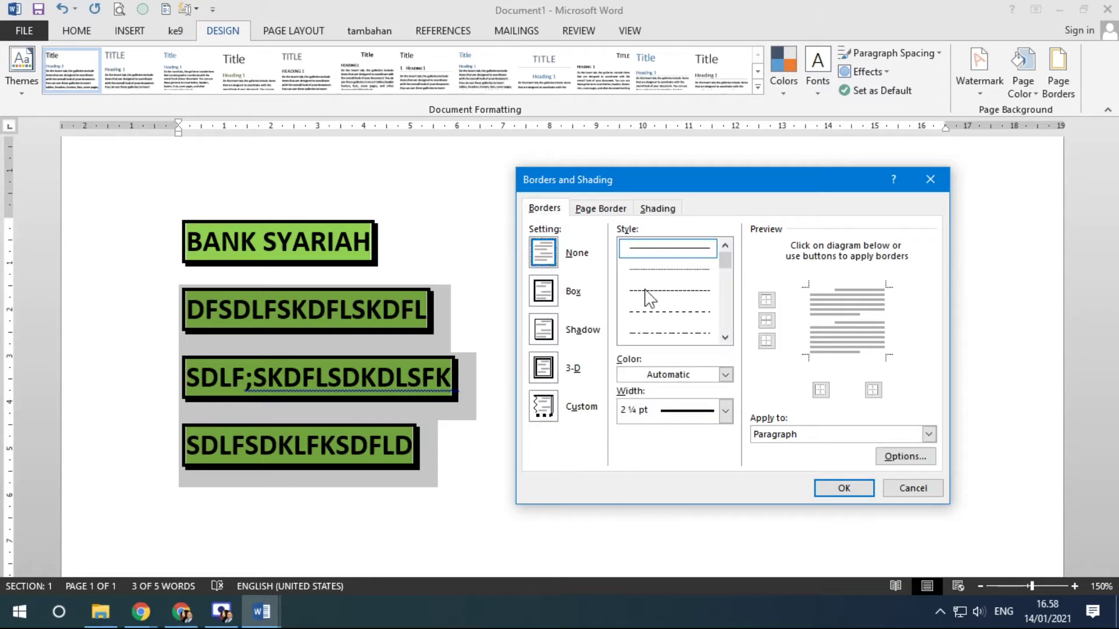
pyautogui.click(844, 488)
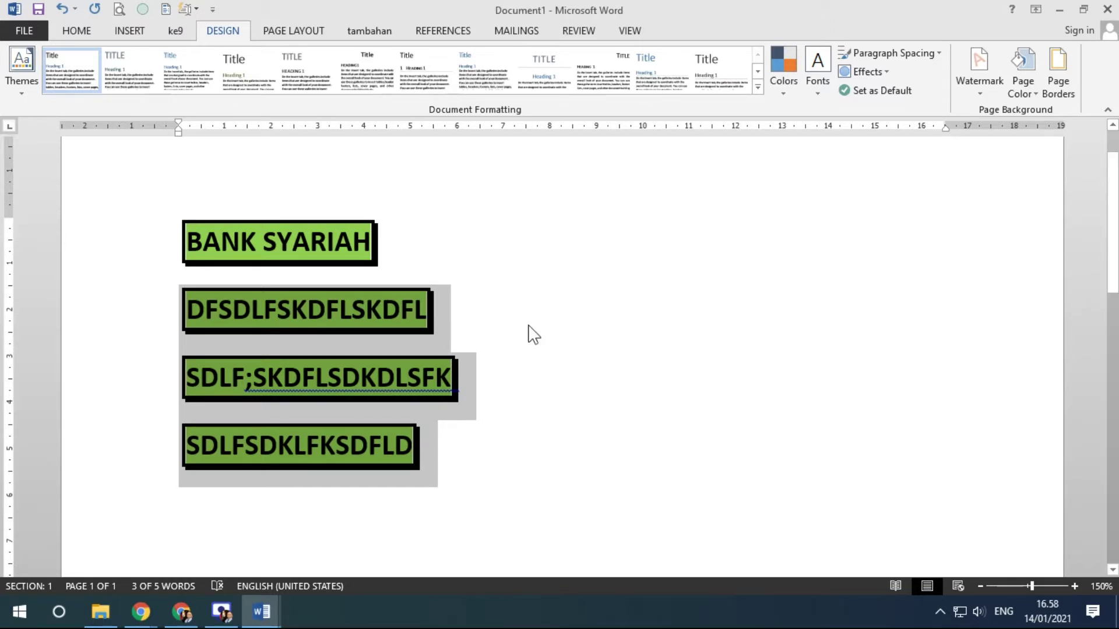
pyautogui.click(576, 324)
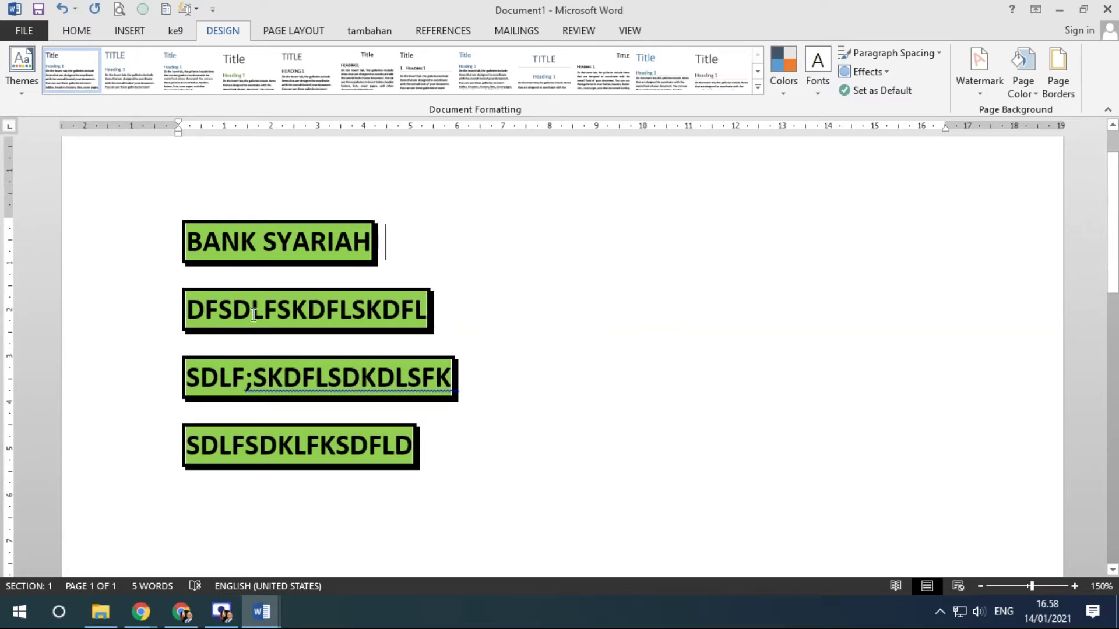
# Delete the three filler lines and add a single line SDLFD below the BANK SYARIAH heading.
pyautogui.moveTo(140, 320); pyautogui.dragTo(158, 447)
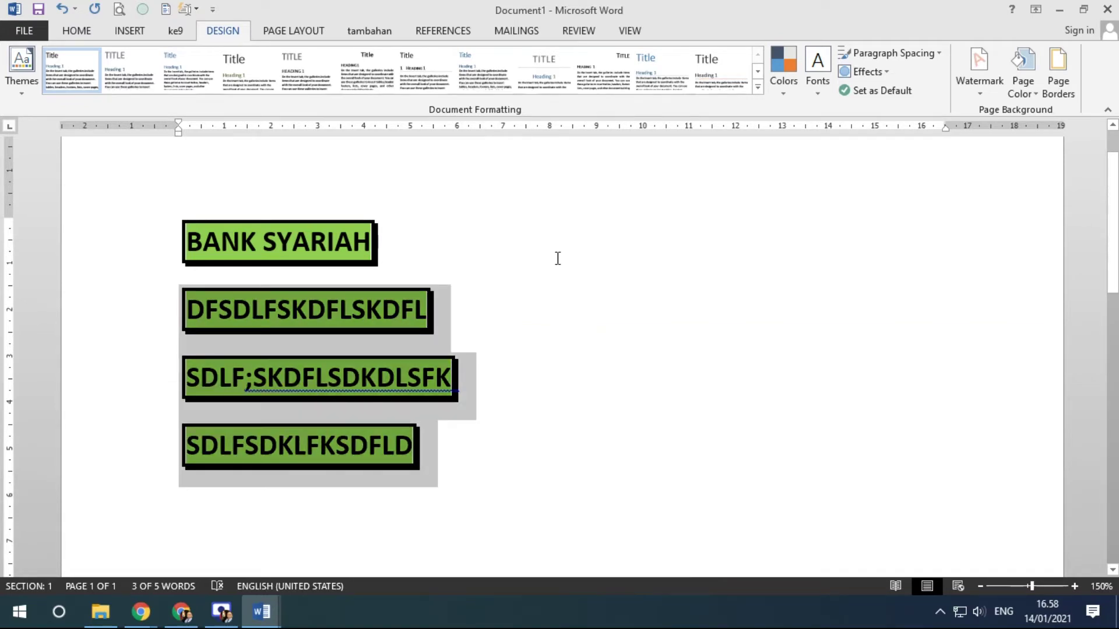
pyautogui.press('Delete')
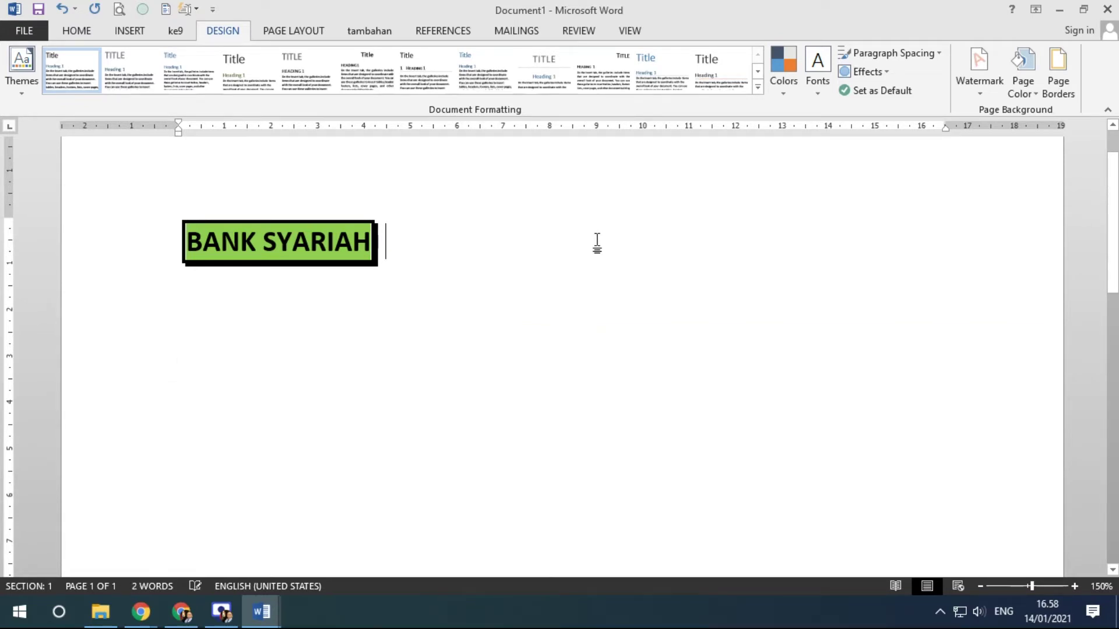
pyautogui.press('Return')
pyautogui.write('SDLFD')
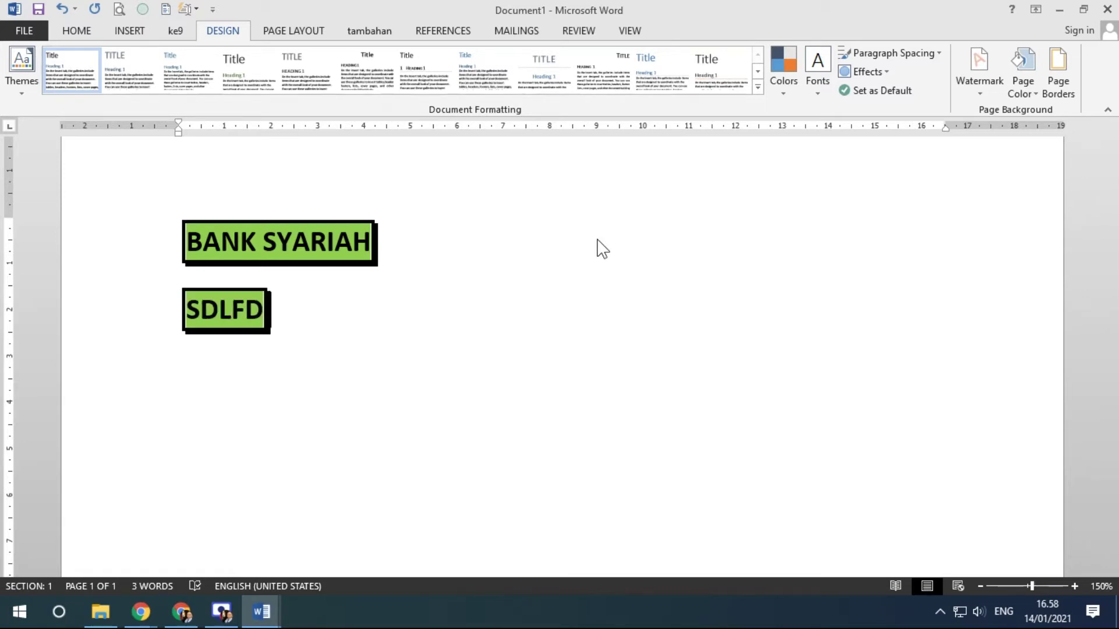
# Check the border settings of the whole SDLFD paragraph without changing them.
pyautogui.click(82, 313)
pyautogui.click(1065, 78)
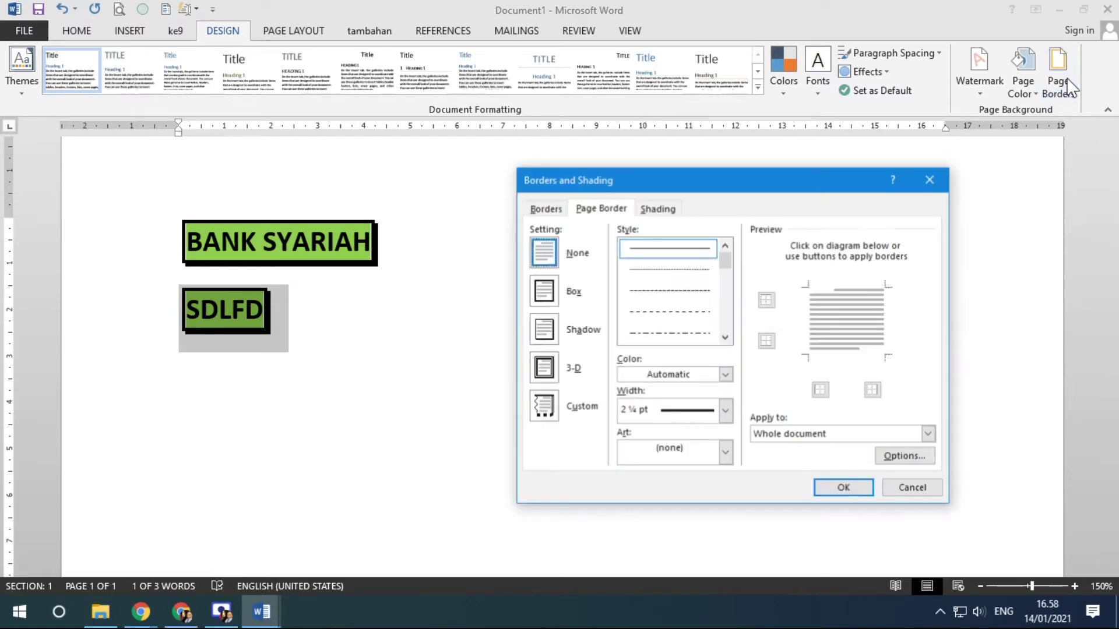
pyautogui.click(544, 209)
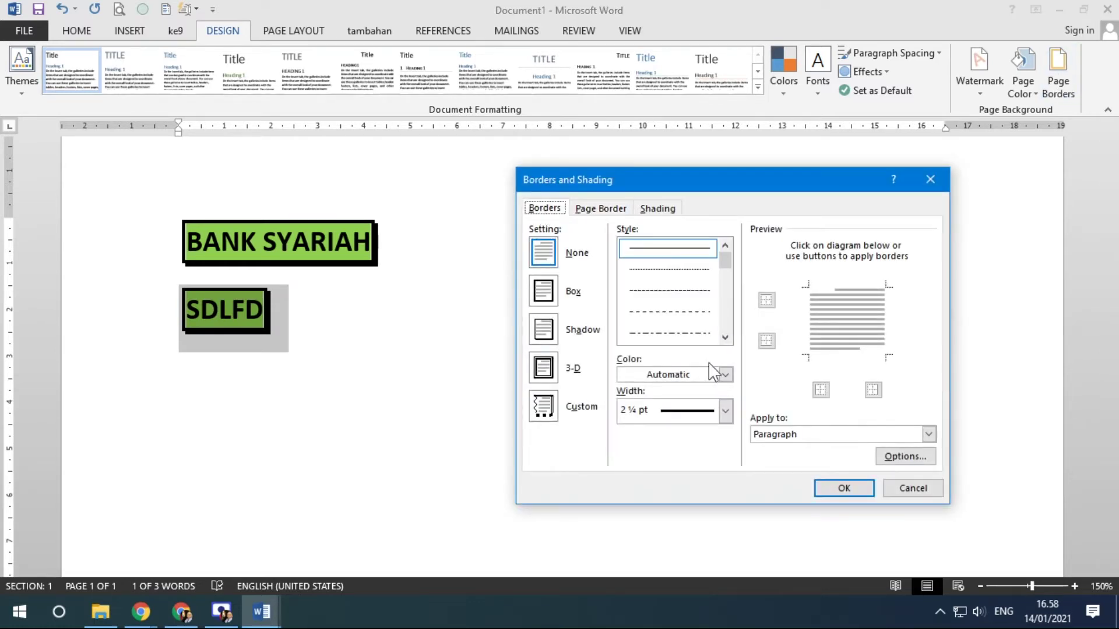
pyautogui.moveTo(763, 179)
pyautogui.mouseDown()
pyautogui.moveTo(673, 143)
pyautogui.moveTo(640, 88)
pyautogui.mouseUp()
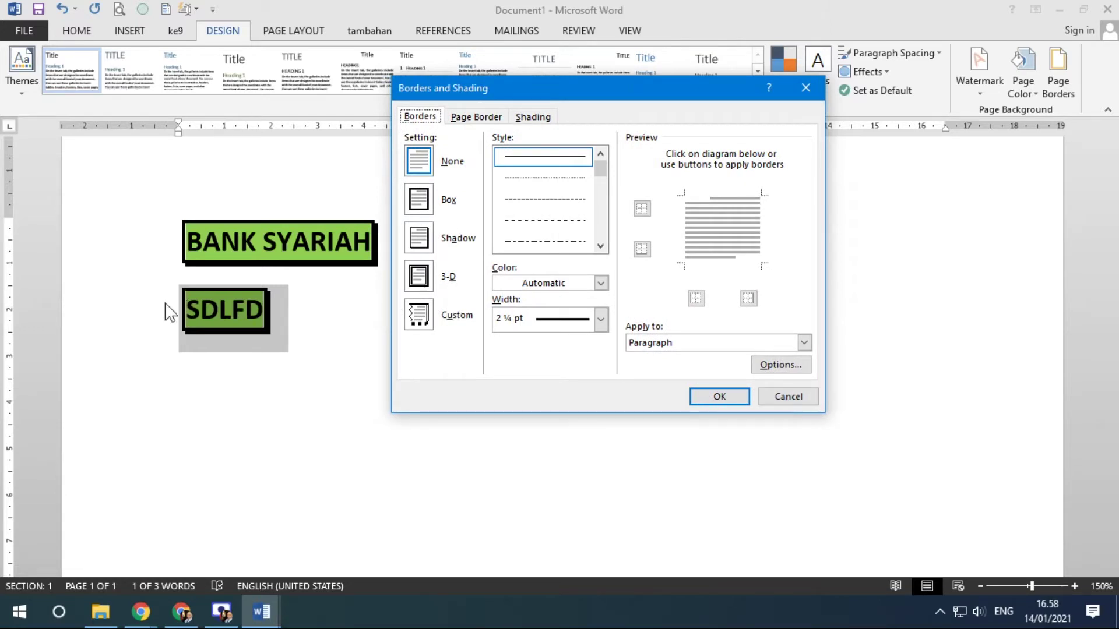
pyautogui.click(800, 397)
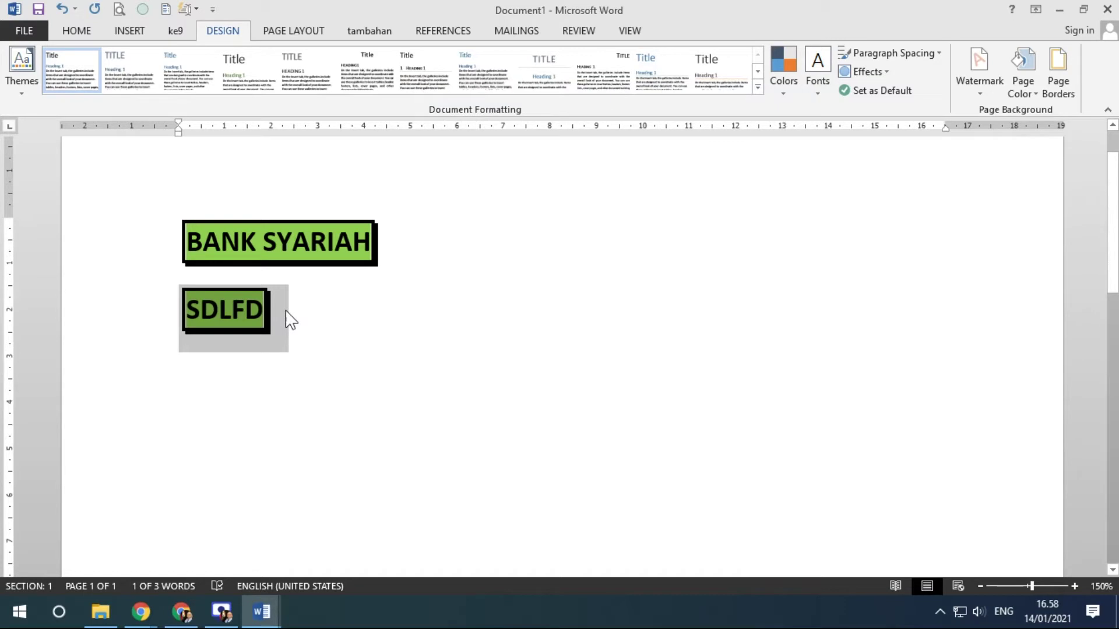
pyautogui.click(1059, 75)
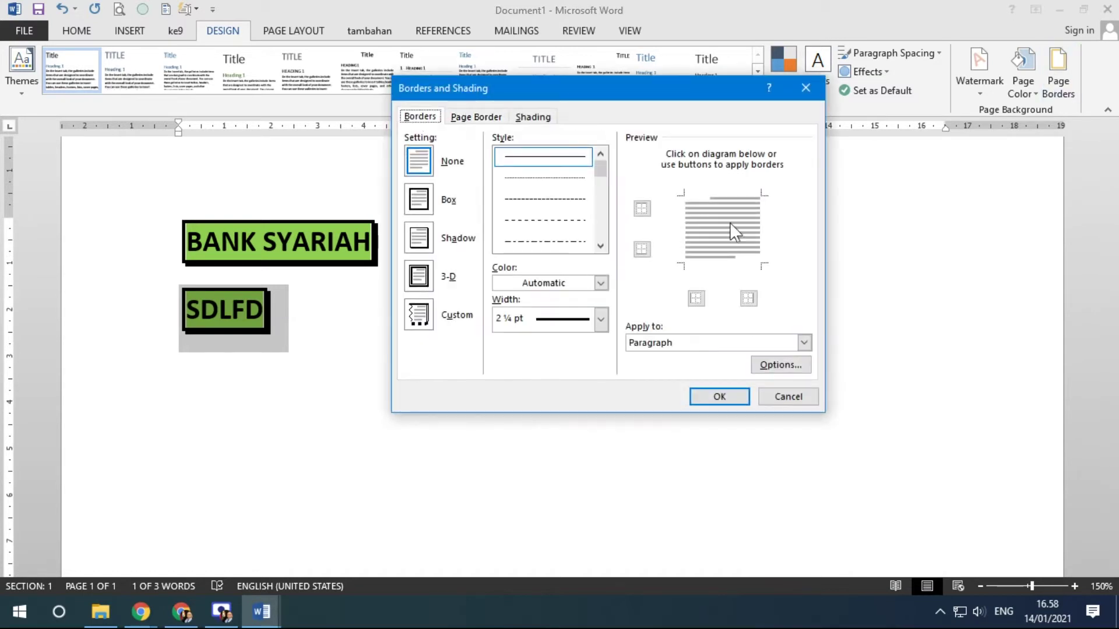
pyautogui.click(778, 398)
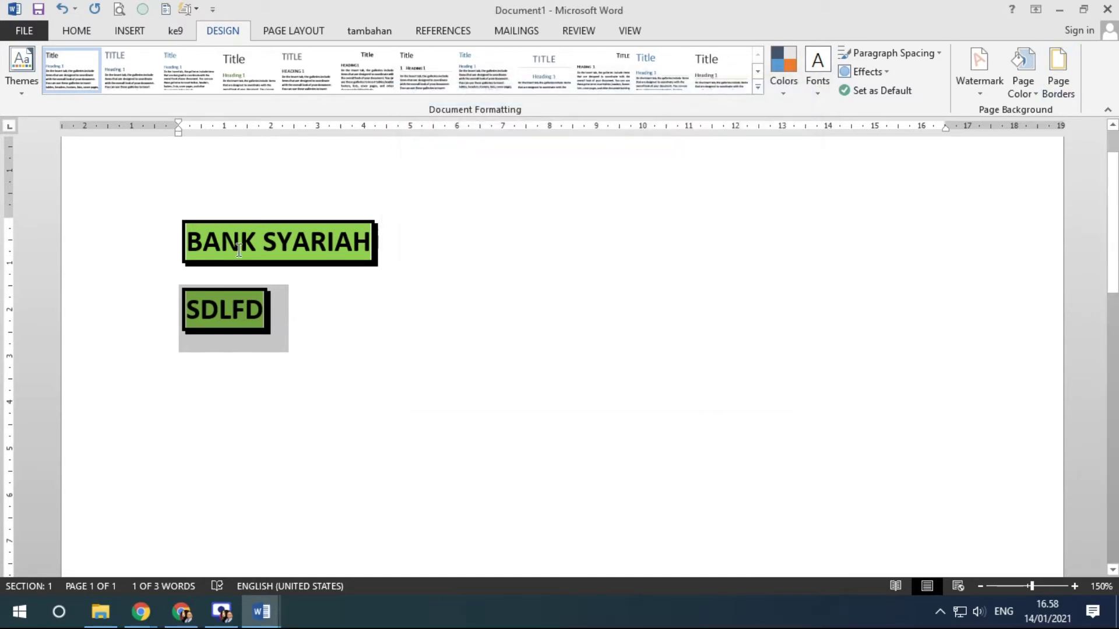
# Compare the border settings of the selected BANK SYARIAH text with those of the whole SDLFD paragraph.
pyautogui.moveTo(207, 246); pyautogui.dragTo(383, 240)
pyautogui.click(1058, 79)
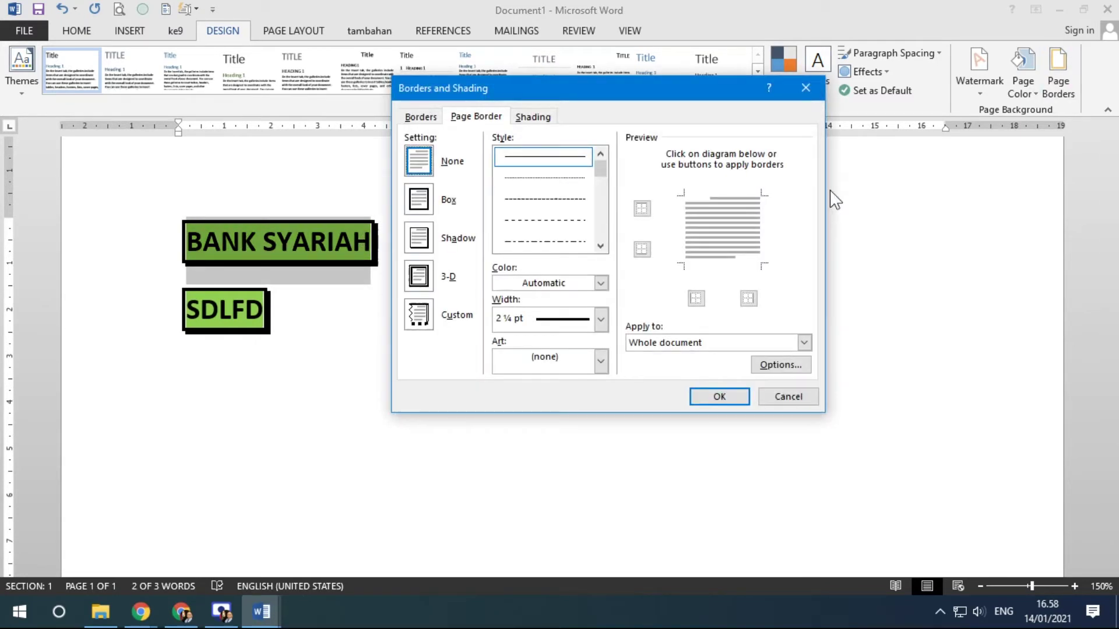
pyautogui.click(421, 117)
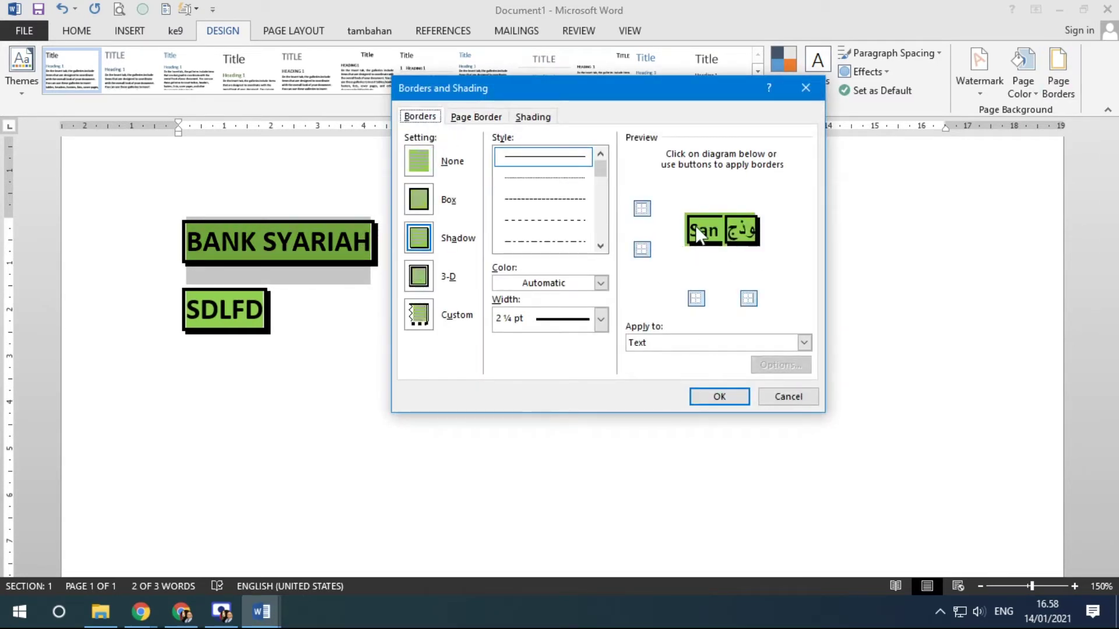
pyautogui.click(792, 395)
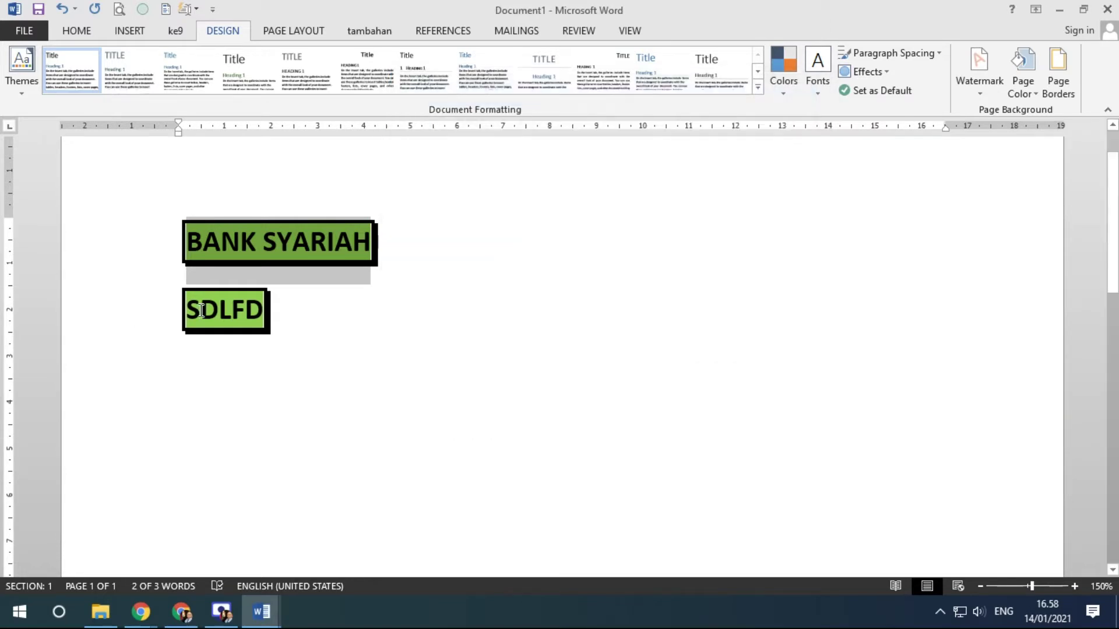
pyautogui.click(173, 309)
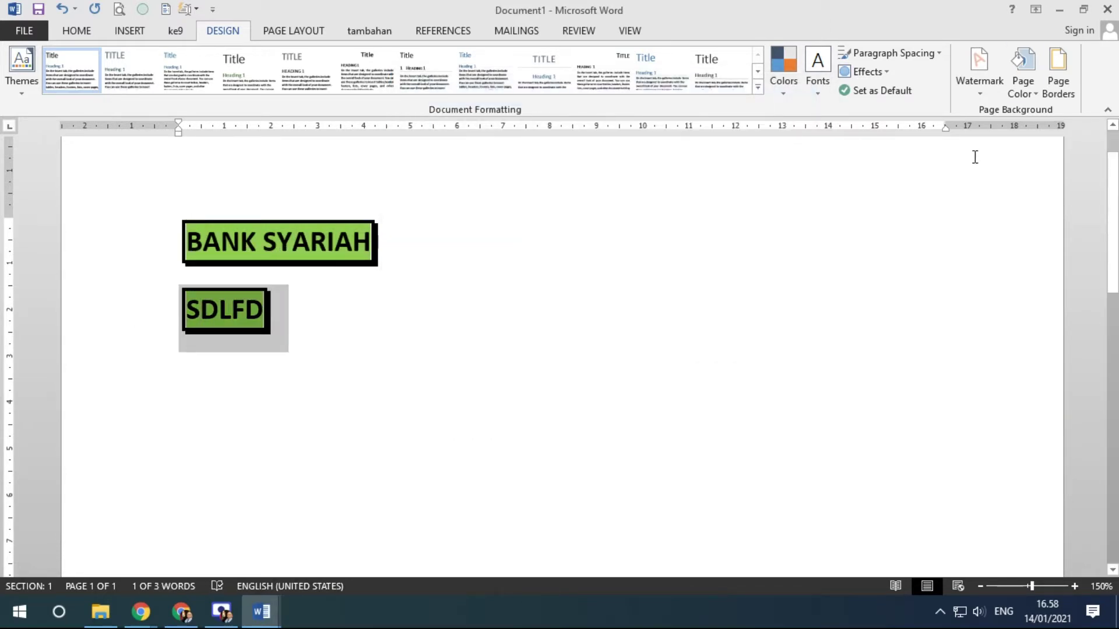
pyautogui.click(1058, 78)
pyautogui.click(433, 117)
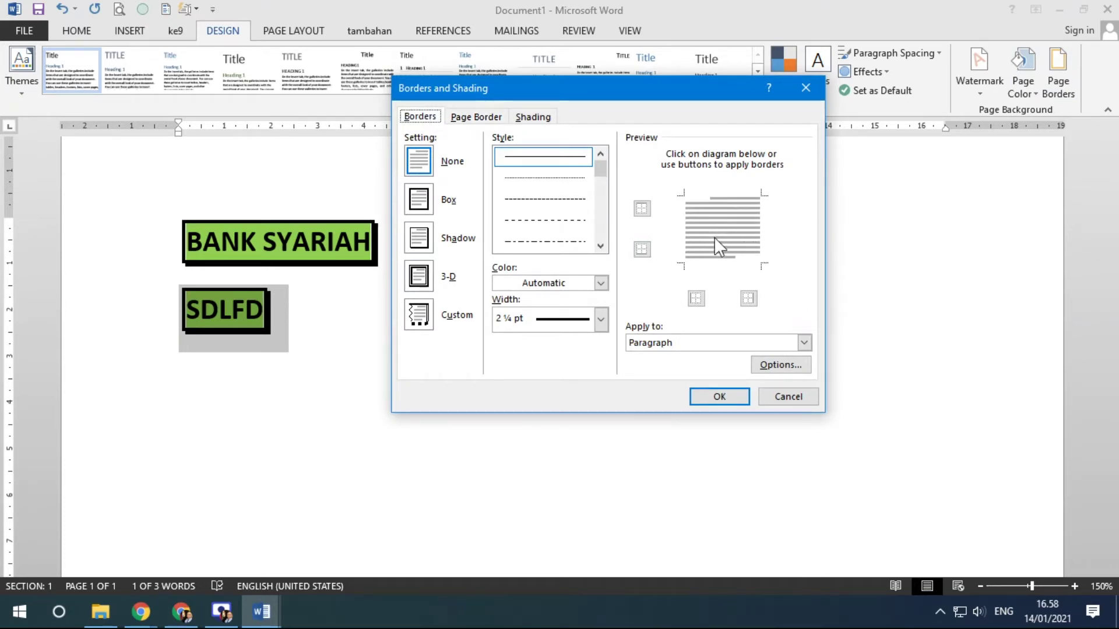
pyautogui.click(783, 394)
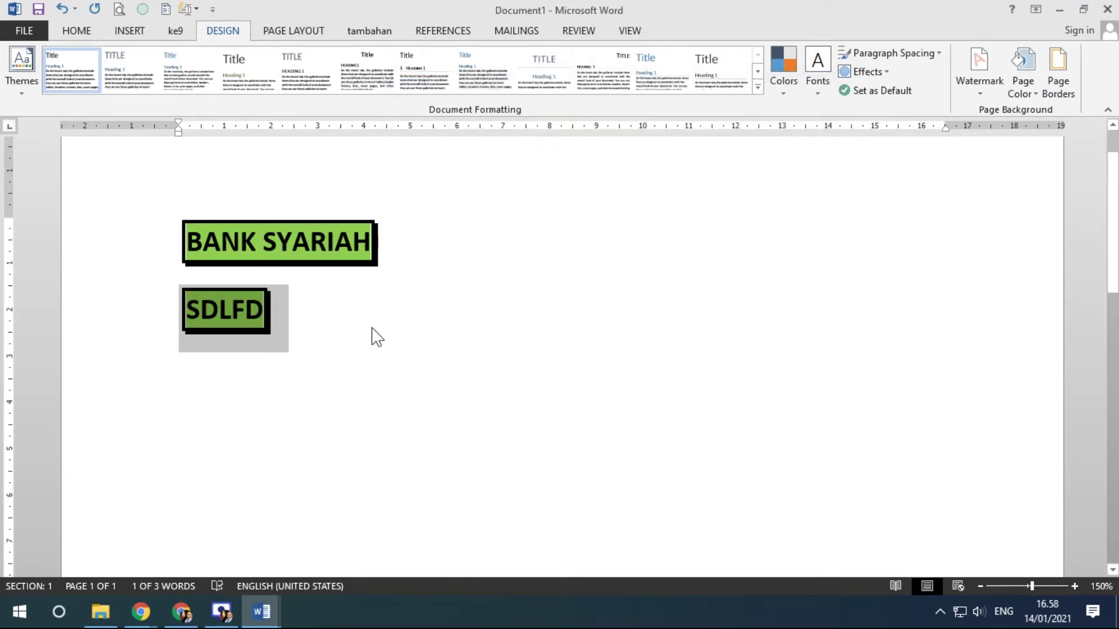
# Select only the SDLFD text and remove its border and shading with None and No Color applied to Text.
pyautogui.click(193, 306)
pyautogui.moveTo(182, 309); pyautogui.dragTo(270, 318)
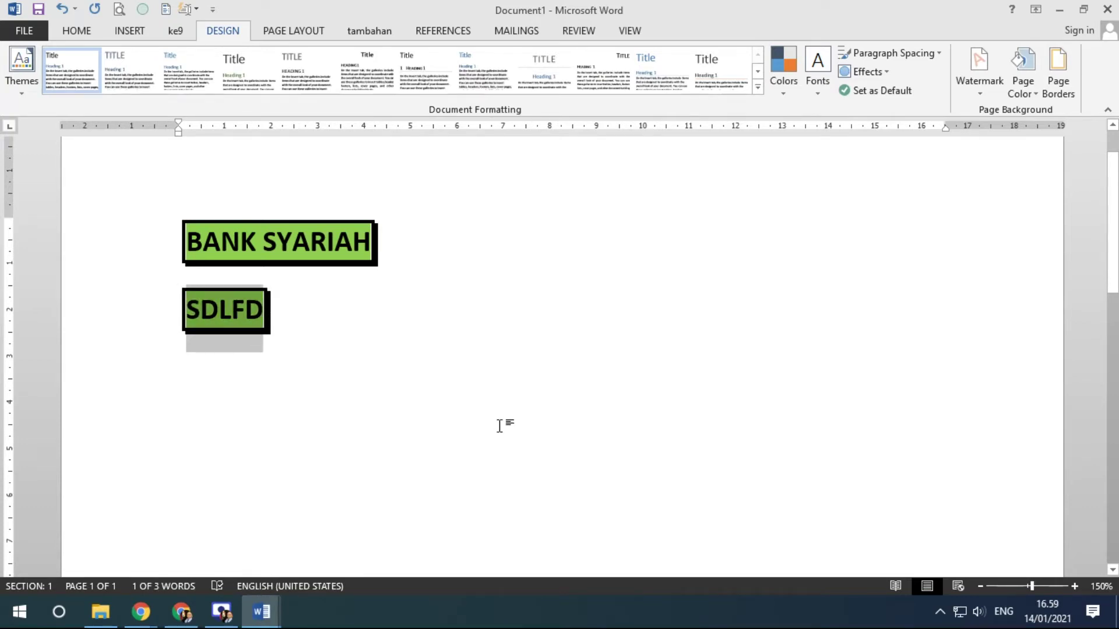
pyautogui.click(1070, 86)
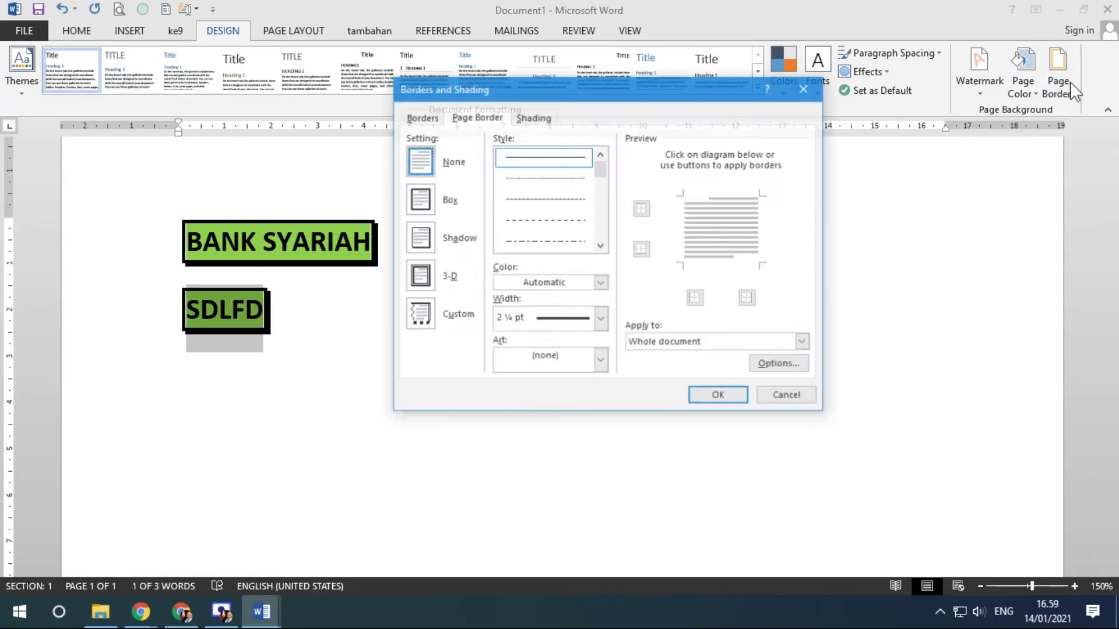
pyautogui.click(421, 117)
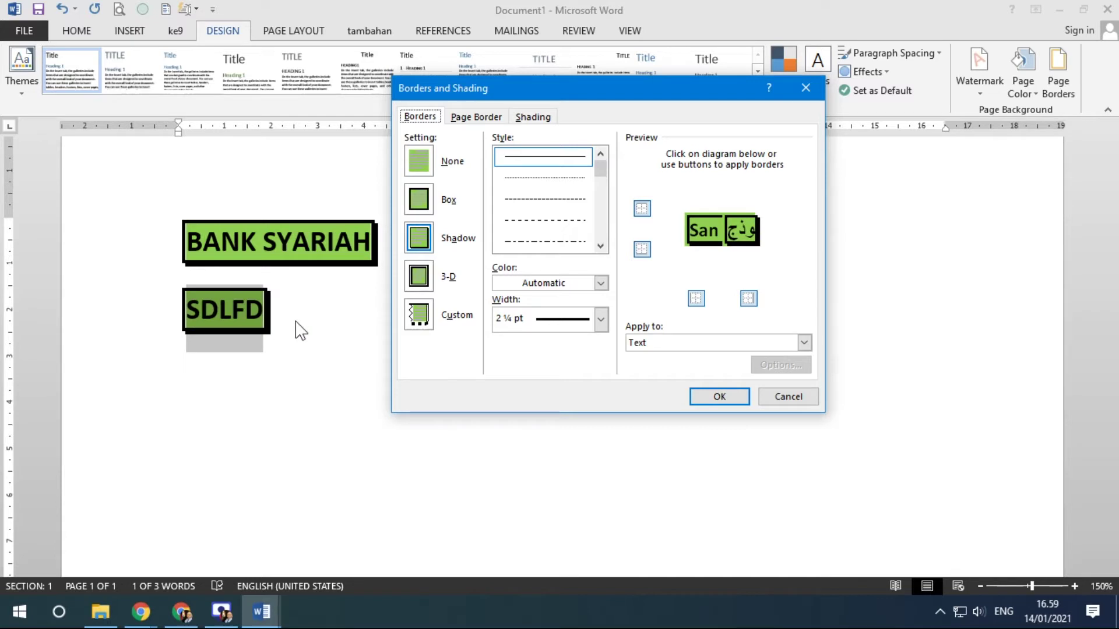
pyautogui.click(422, 163)
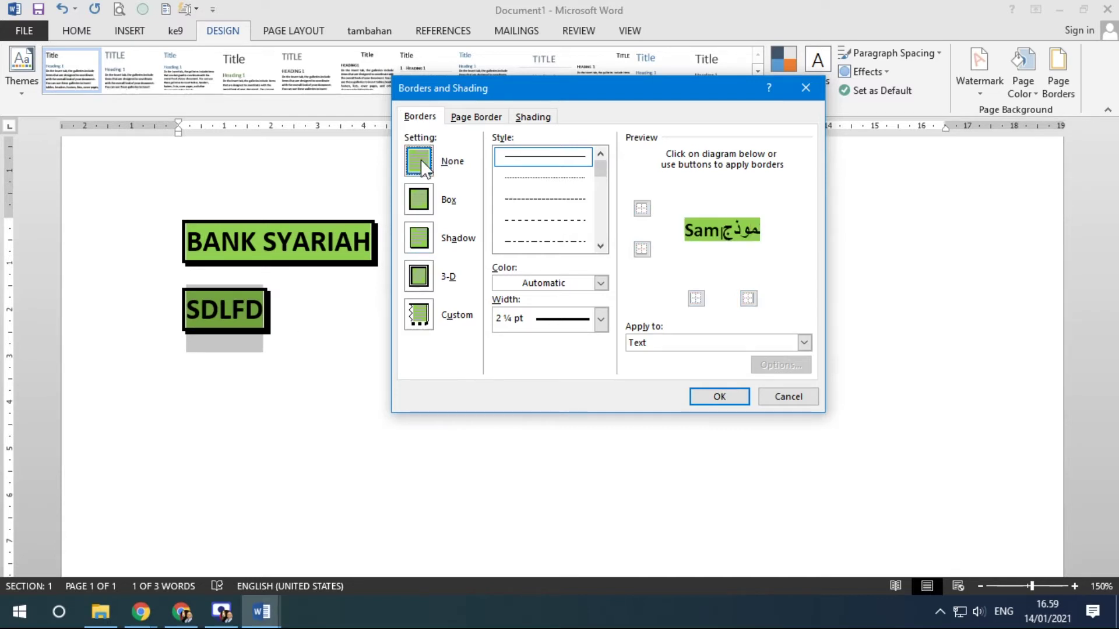
pyautogui.click(533, 118)
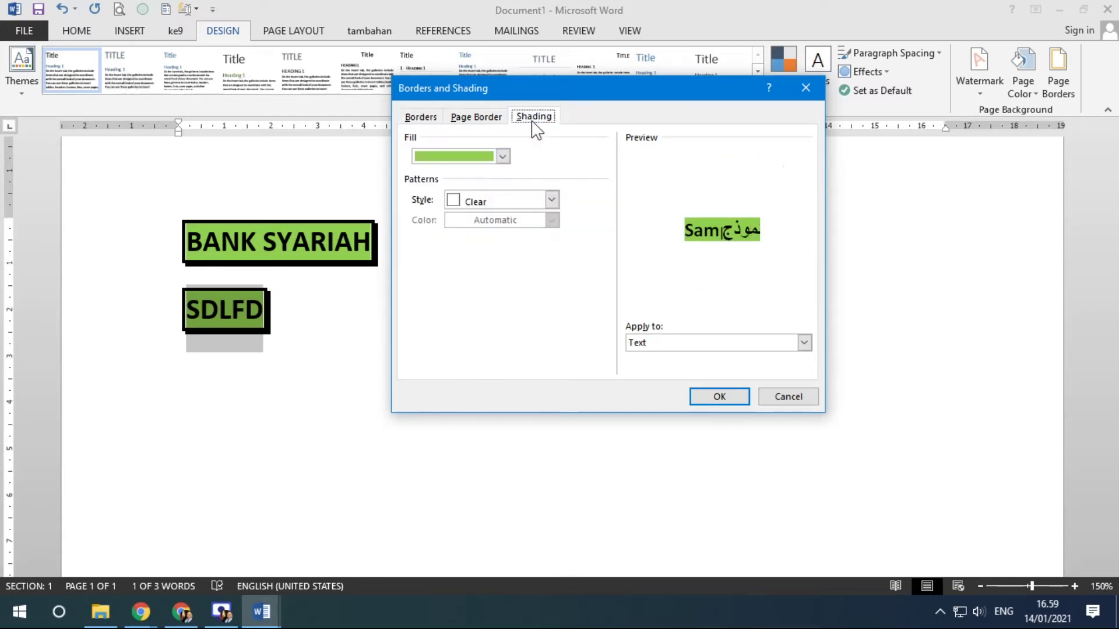
pyautogui.click(502, 156)
pyautogui.click(421, 189)
pyautogui.click(749, 395)
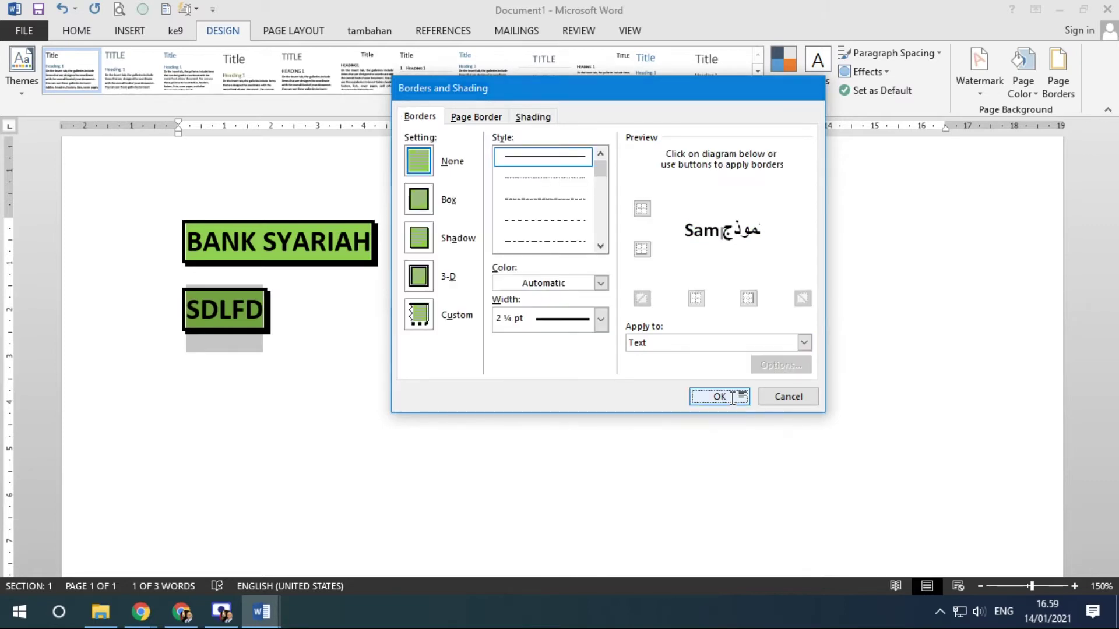
# Add four lines below SDLFD: SDFSD, SDFS, FSDF and SDF.
pyautogui.click(275, 307)
pyautogui.press('Return')
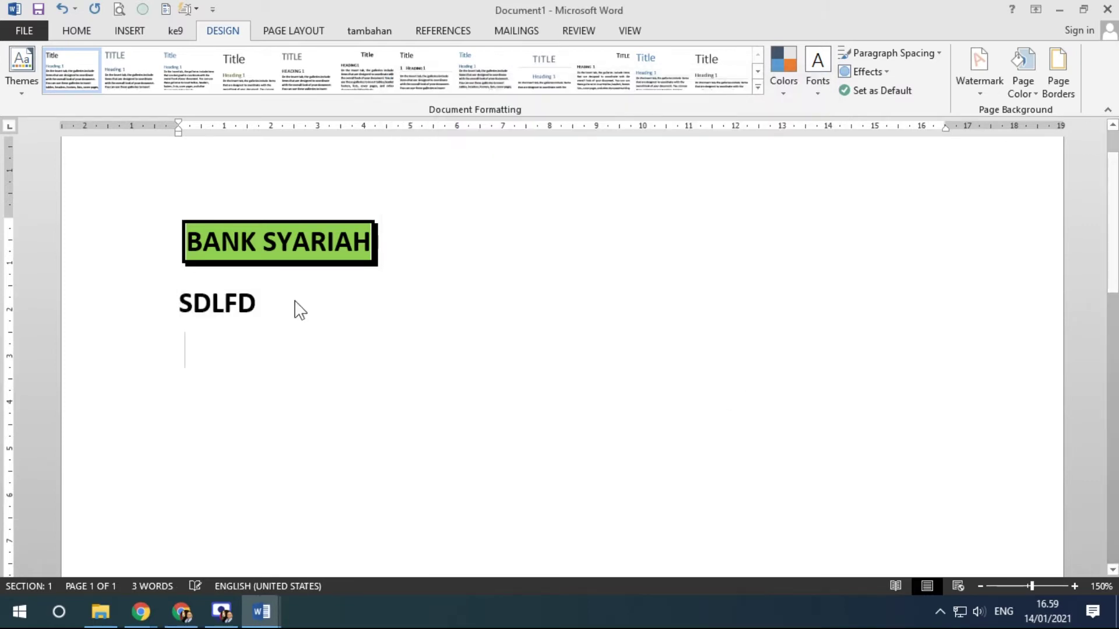
pyautogui.write('SDFSD')
pyautogui.press('Return')
pyautogui.write('SDFS')
pyautogui.press('Return')
pyautogui.write('FSDF')
pyautogui.press('Return')
pyautogui.write('SDF')
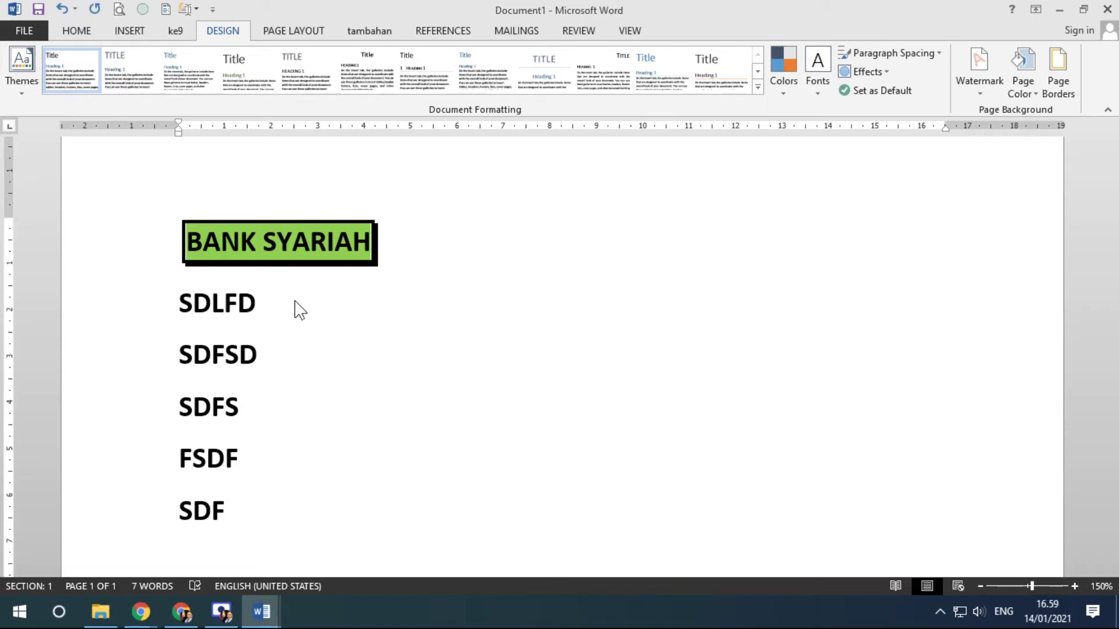
# Switch to the latihan2.docx document and review its sample formatting.
pyautogui.moveTo(262, 612)
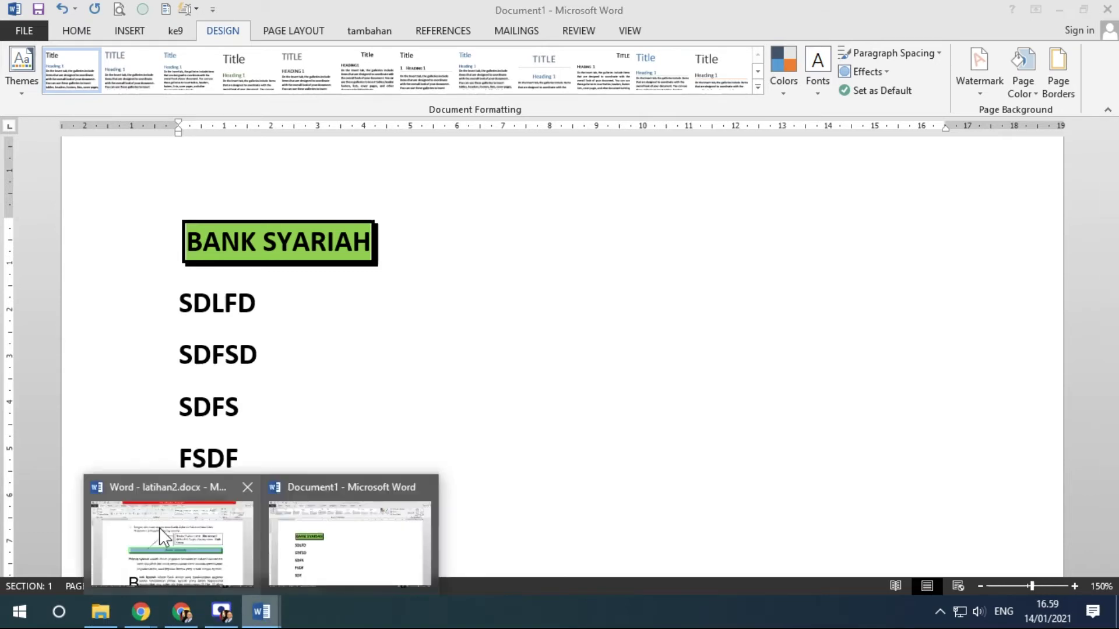
pyautogui.click(159, 527)
pyautogui.scroll(-1, 468, 380)
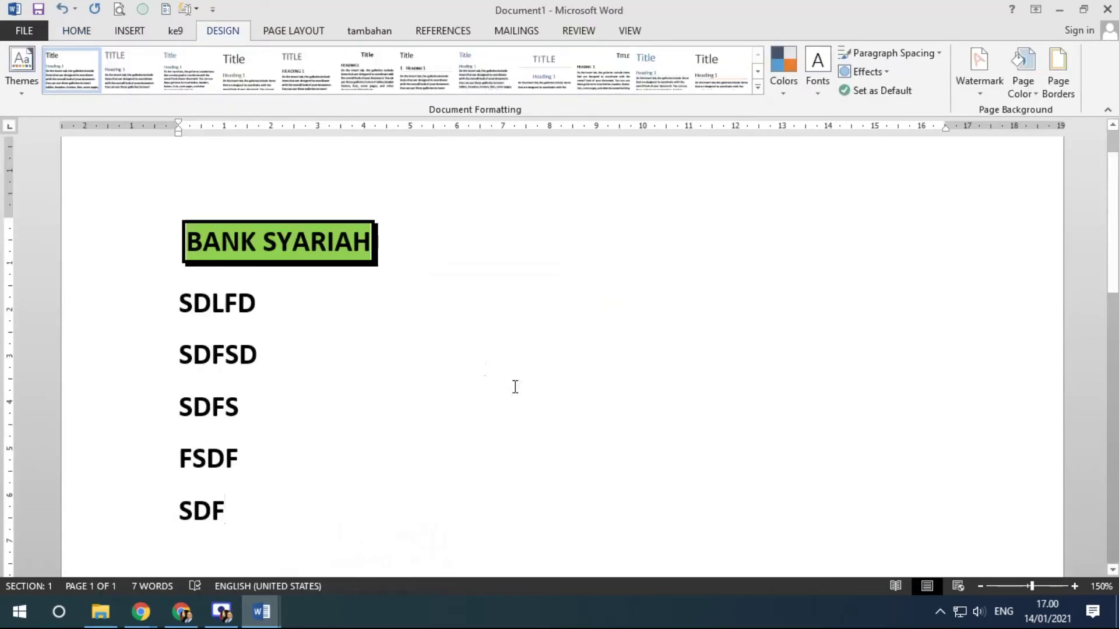
# Open the page border settings and choose the interlaced knot art at 24 pt for the whole document.
pyautogui.keyDown('ctrl'); pyautogui.scroll(-4, 510, 380); pyautogui.keyUp('ctrl')
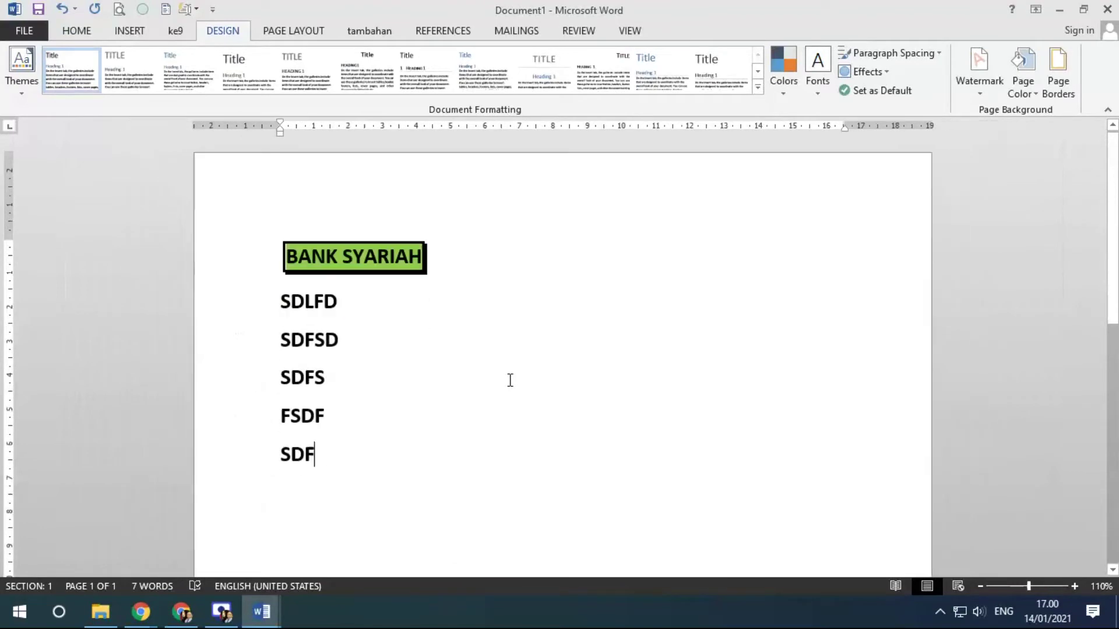
pyautogui.keyDown('ctrl'); pyautogui.scroll(-2, 510, 380); pyautogui.keyUp('ctrl')
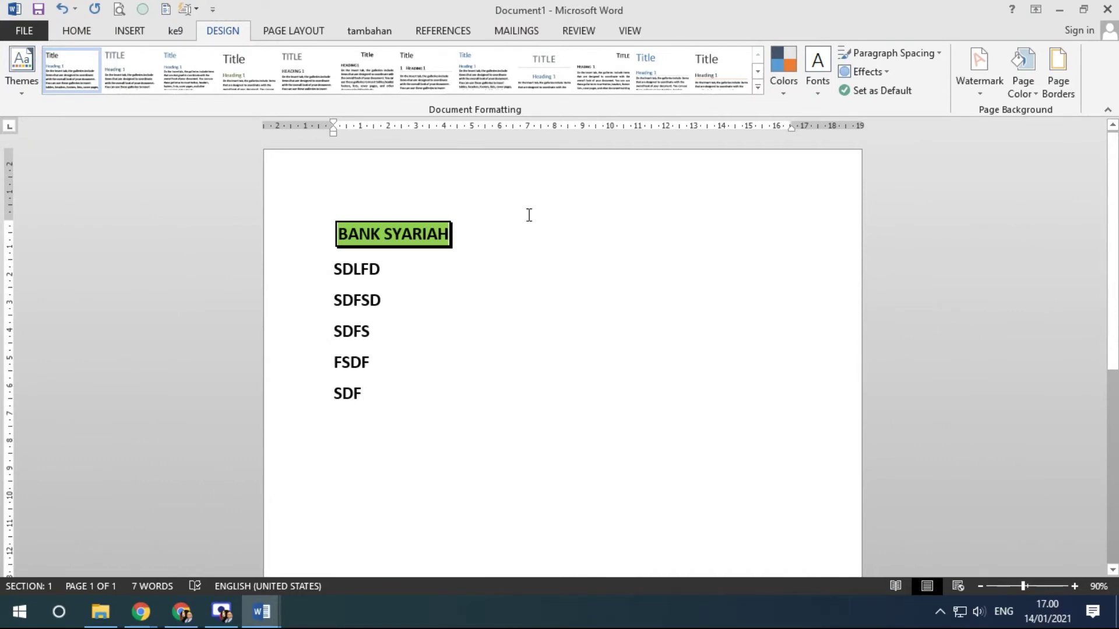
pyautogui.click(1058, 81)
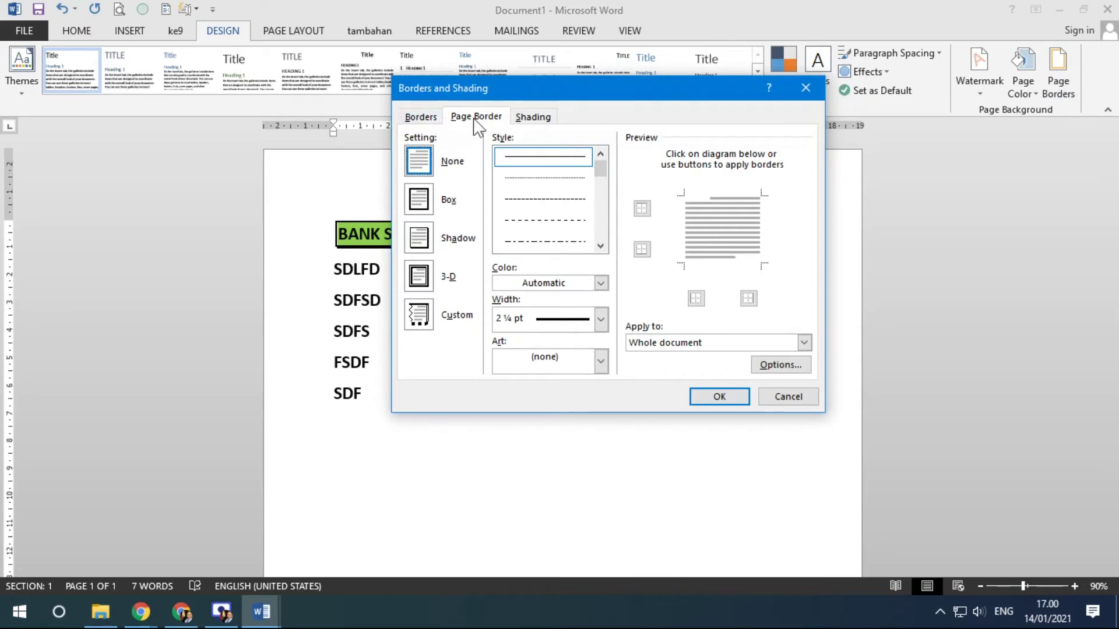
pyautogui.moveTo(604, 177)
pyautogui.mouseDown()
pyautogui.moveTo(596, 222)
pyautogui.moveTo(600, 195)
pyautogui.mouseUp()
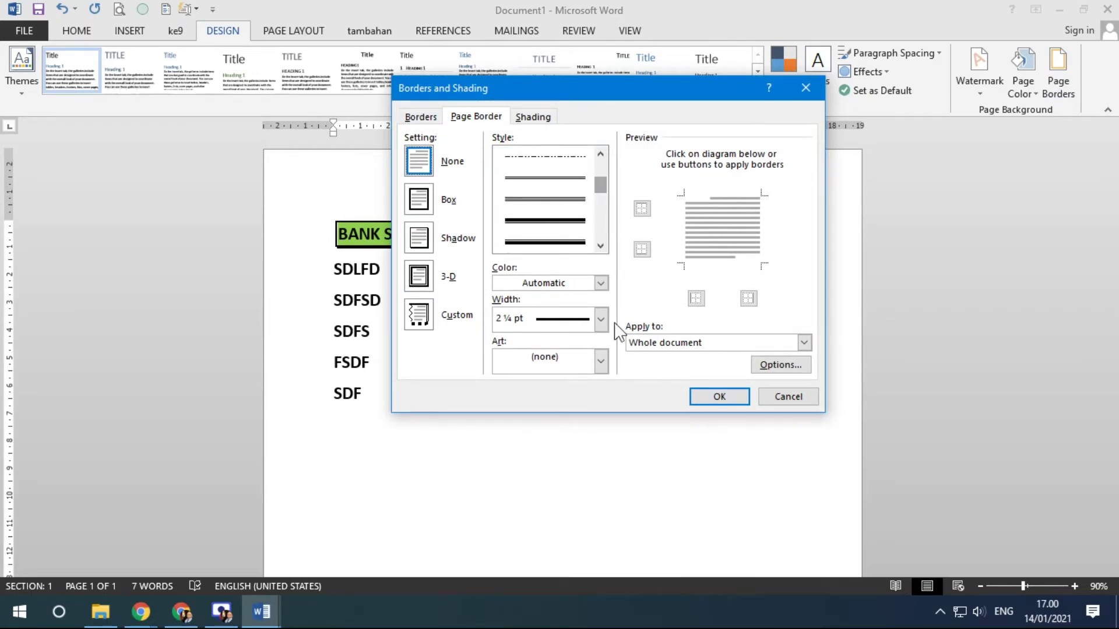
pyautogui.click(602, 362)
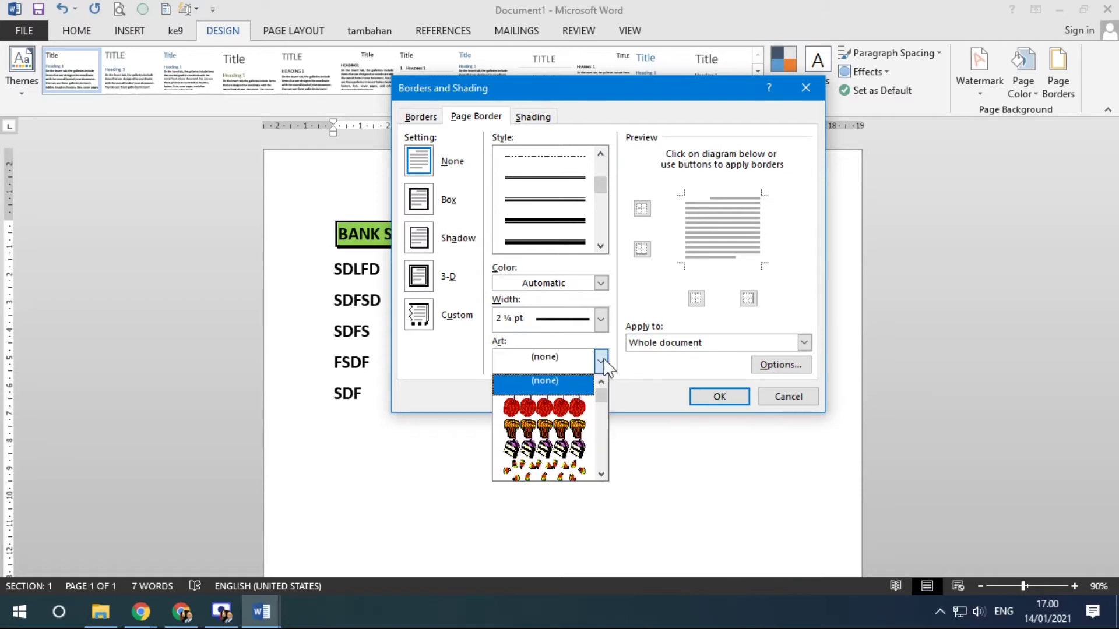
pyautogui.moveTo(597, 397); pyautogui.dragTo(603, 446)
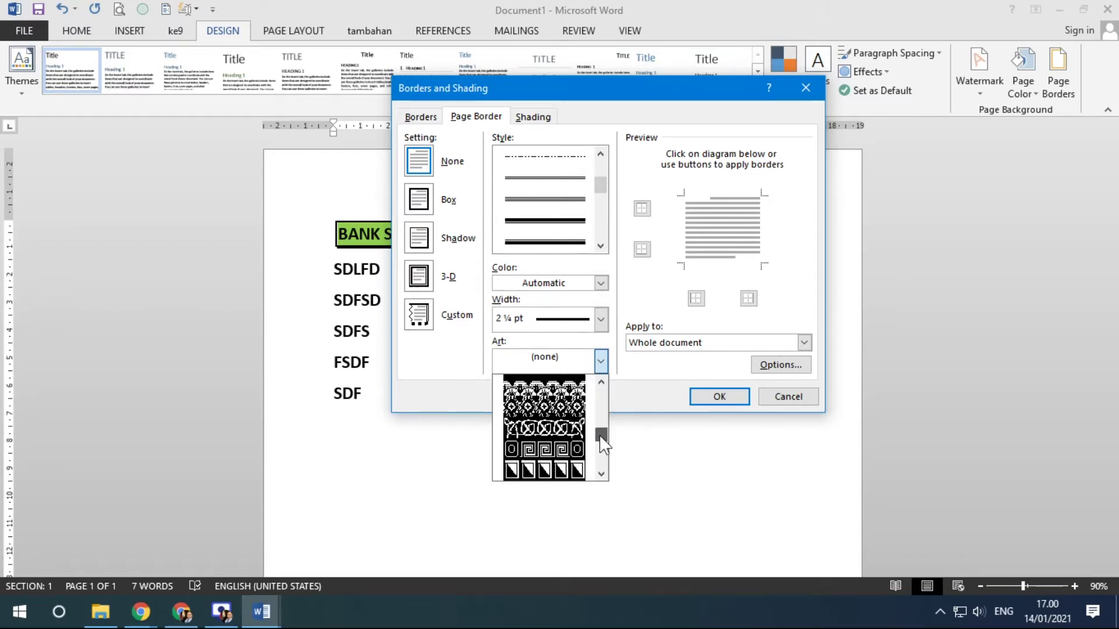
pyautogui.click(553, 430)
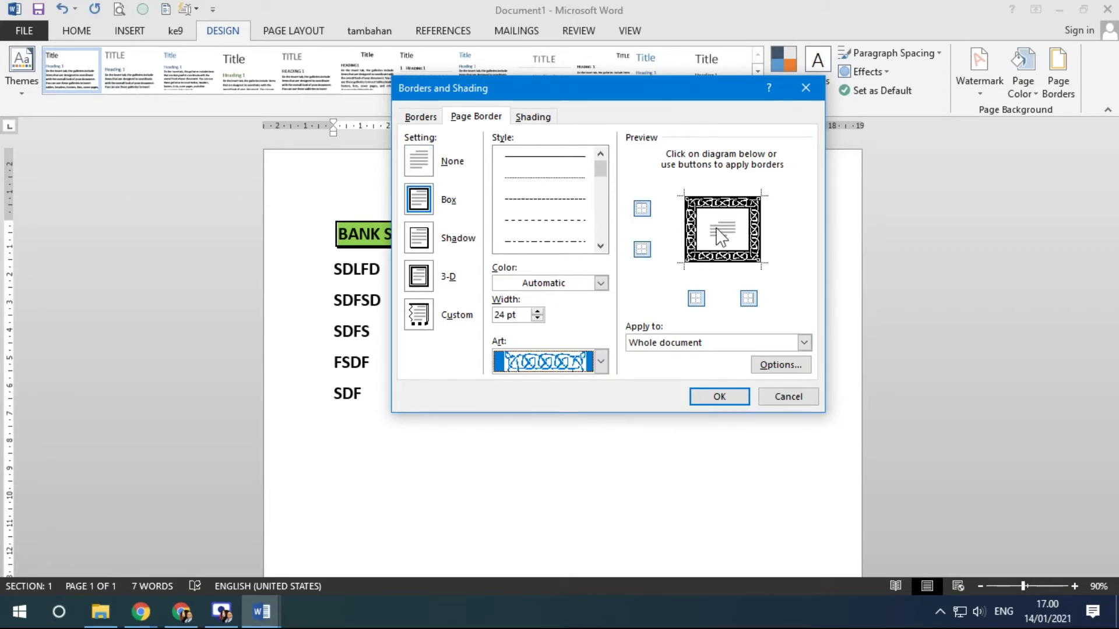
# Color the knot page border red and apply it to the whole document.
pyautogui.click(600, 283)
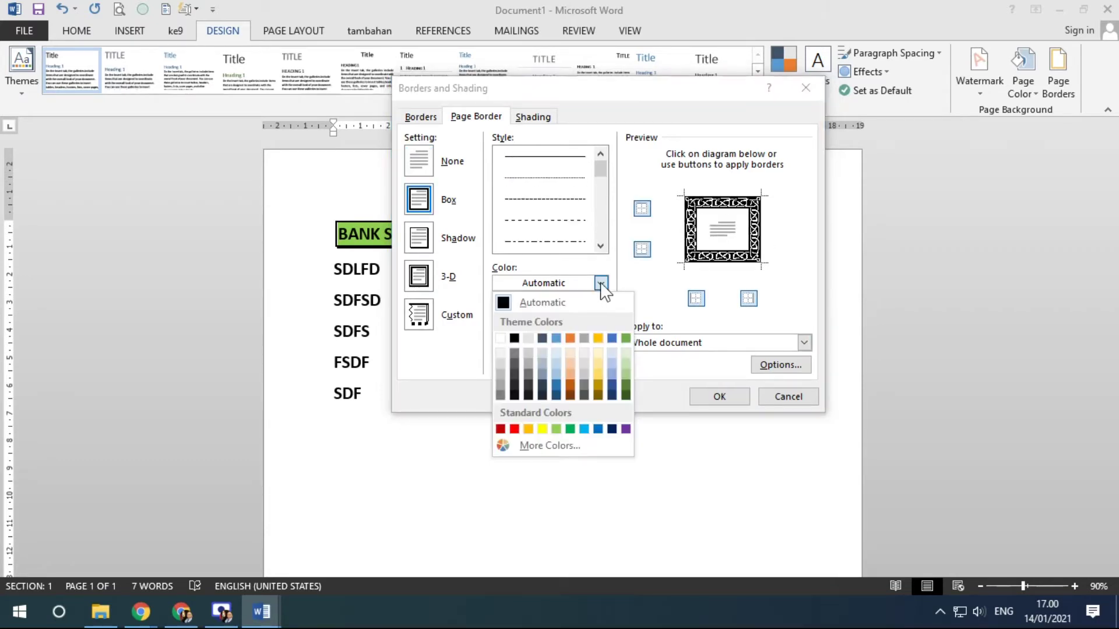
pyautogui.click(514, 429)
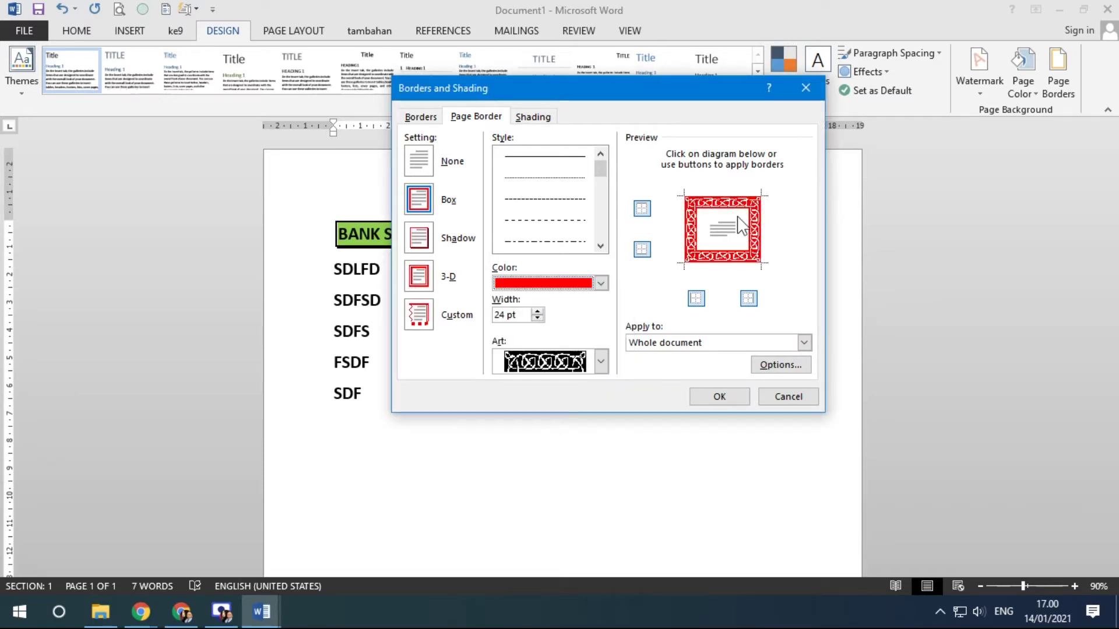
pyautogui.moveTo(648, 93); pyautogui.dragTo(473, 26)
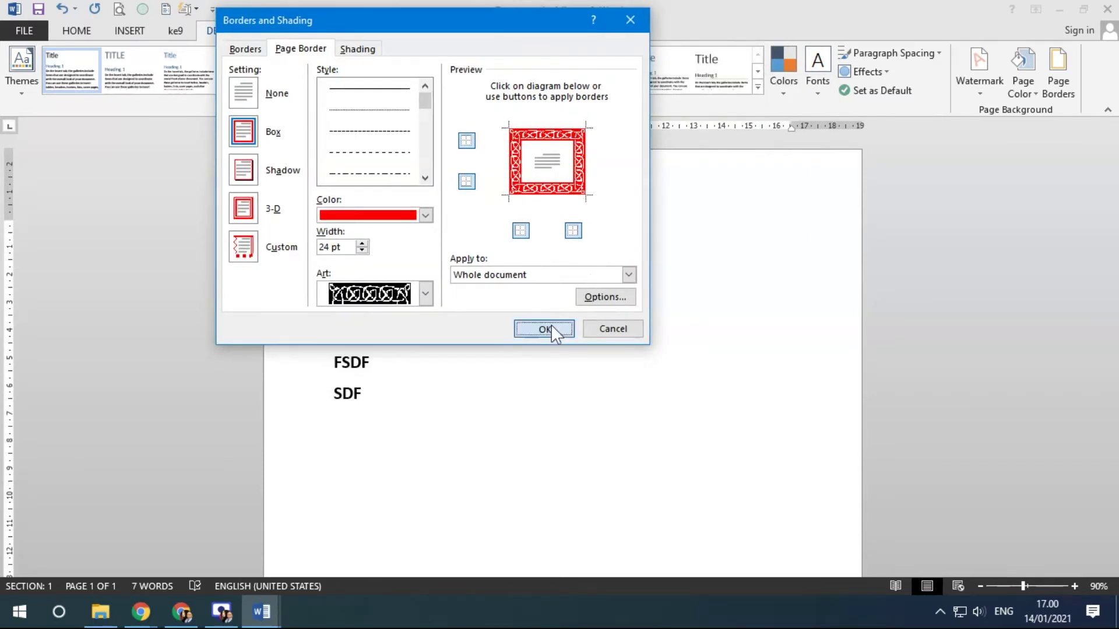
pyautogui.click(543, 329)
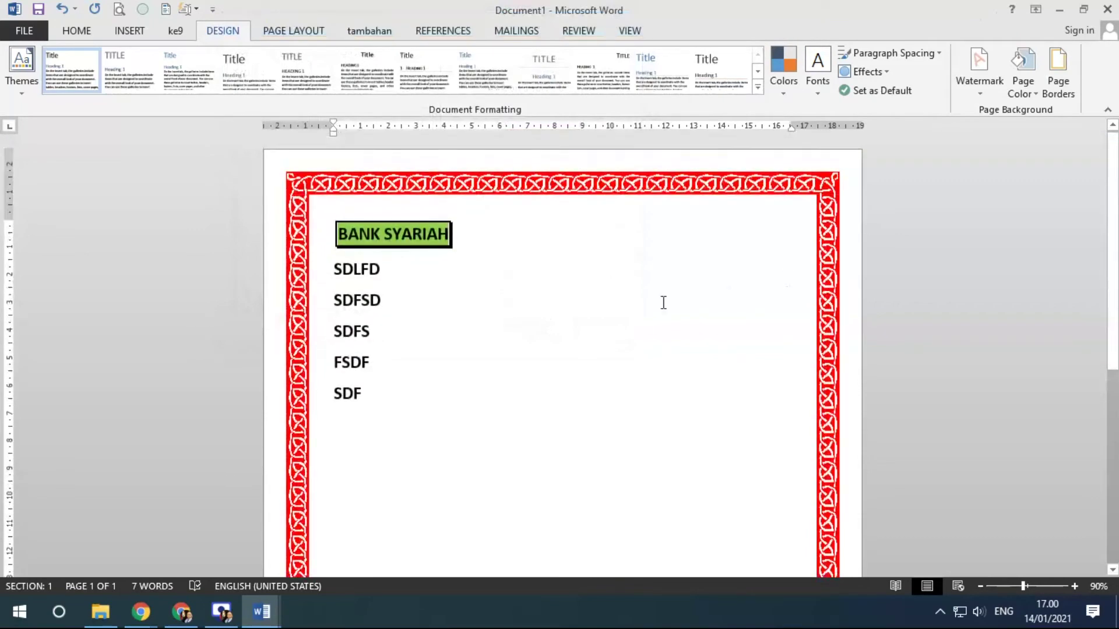
pyautogui.keyDown('ctrl'); pyautogui.scroll(-5, 663, 302); pyautogui.keyUp('ctrl')
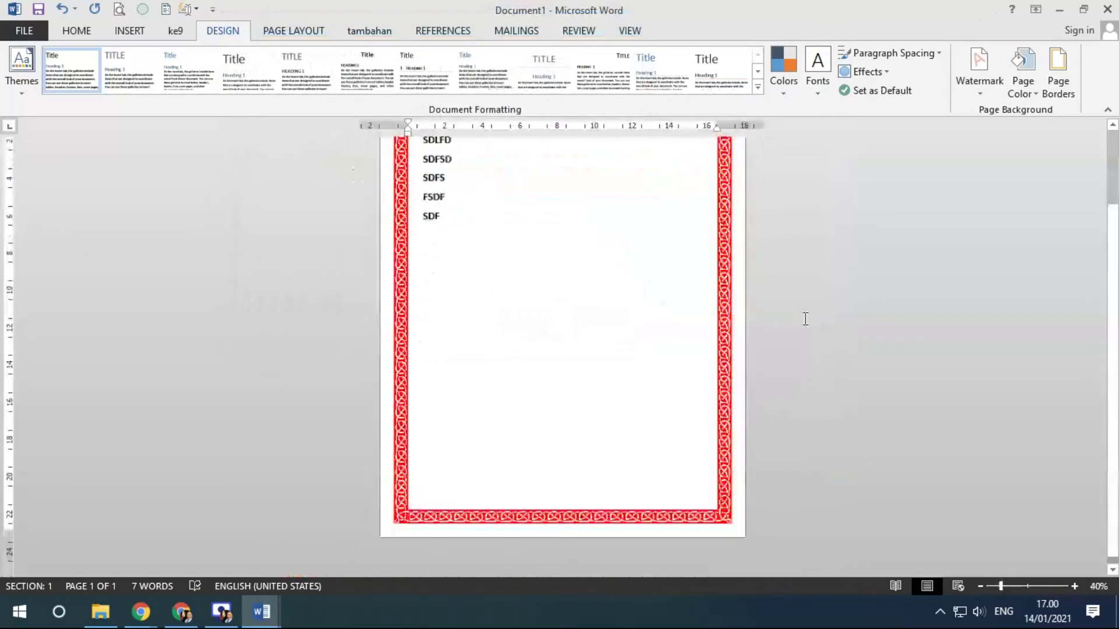
pyautogui.keyDown('ctrl'); pyautogui.scroll(1, 805, 319); pyautogui.keyUp('ctrl')
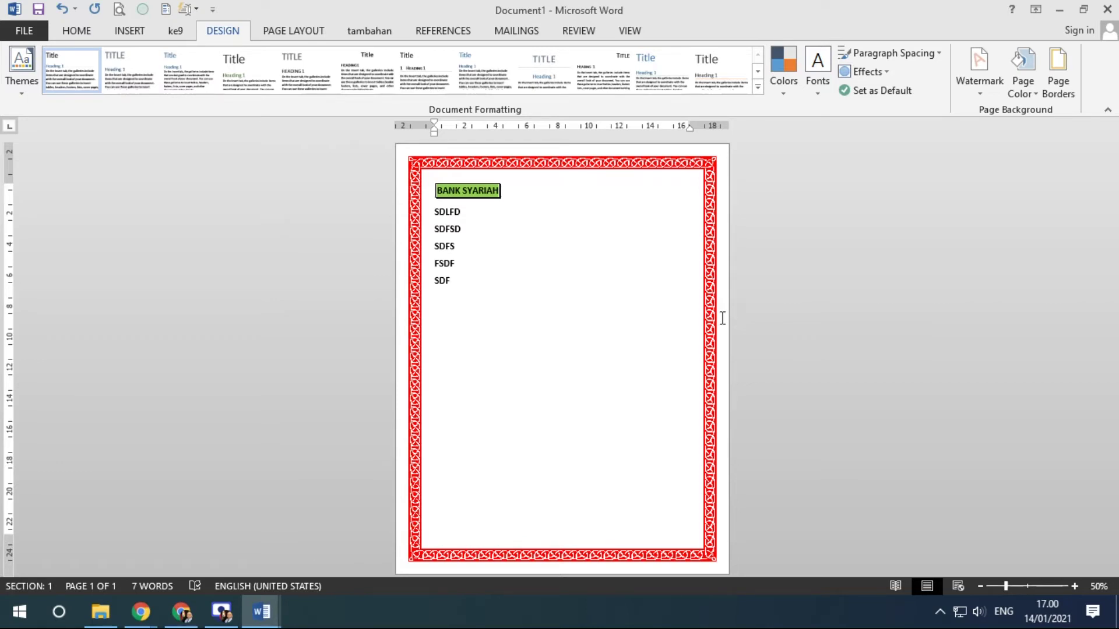
# Reopen the page border settings, remove all four sides in the preview, and restore only the top and bottom sides.
pyautogui.click(1058, 81)
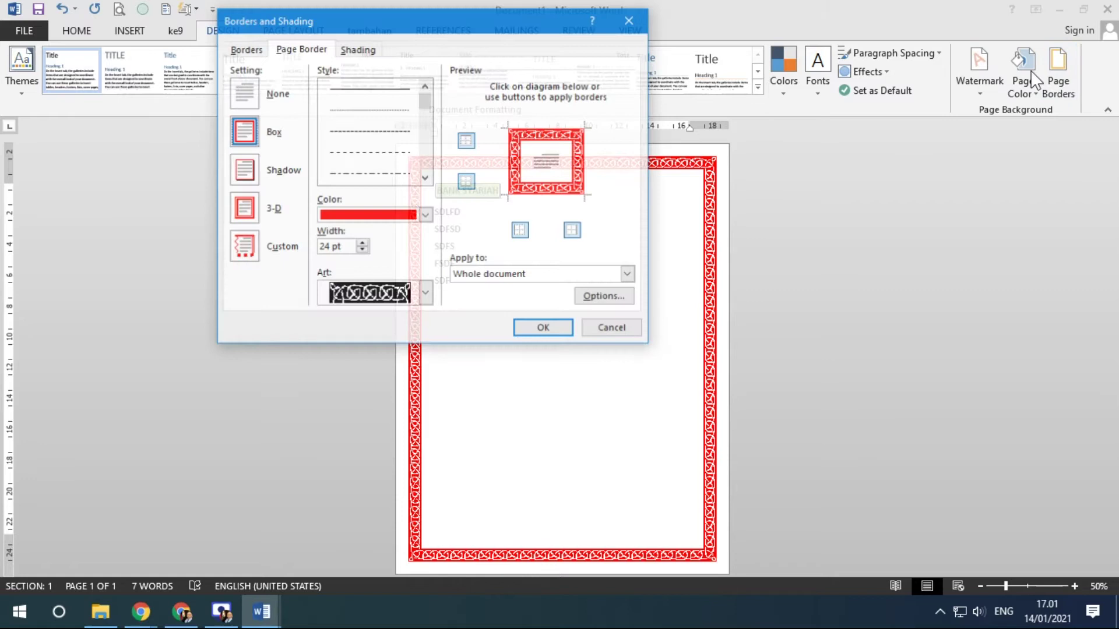
pyautogui.click(561, 134)
pyautogui.click(515, 155)
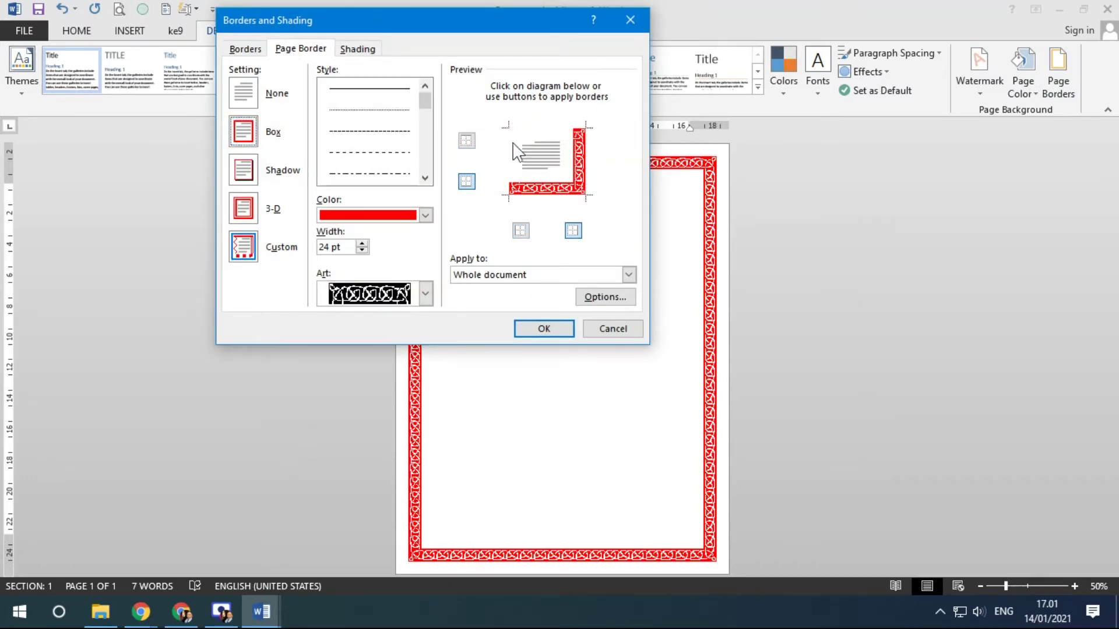
pyautogui.click(545, 188)
pyautogui.click(579, 187)
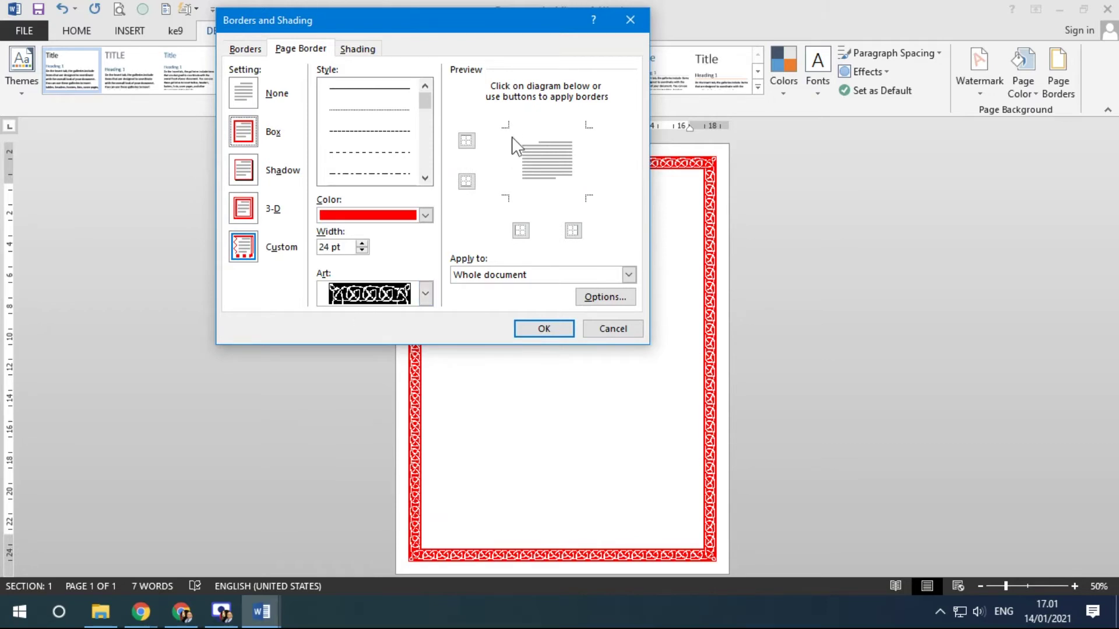
pyautogui.click(532, 132)
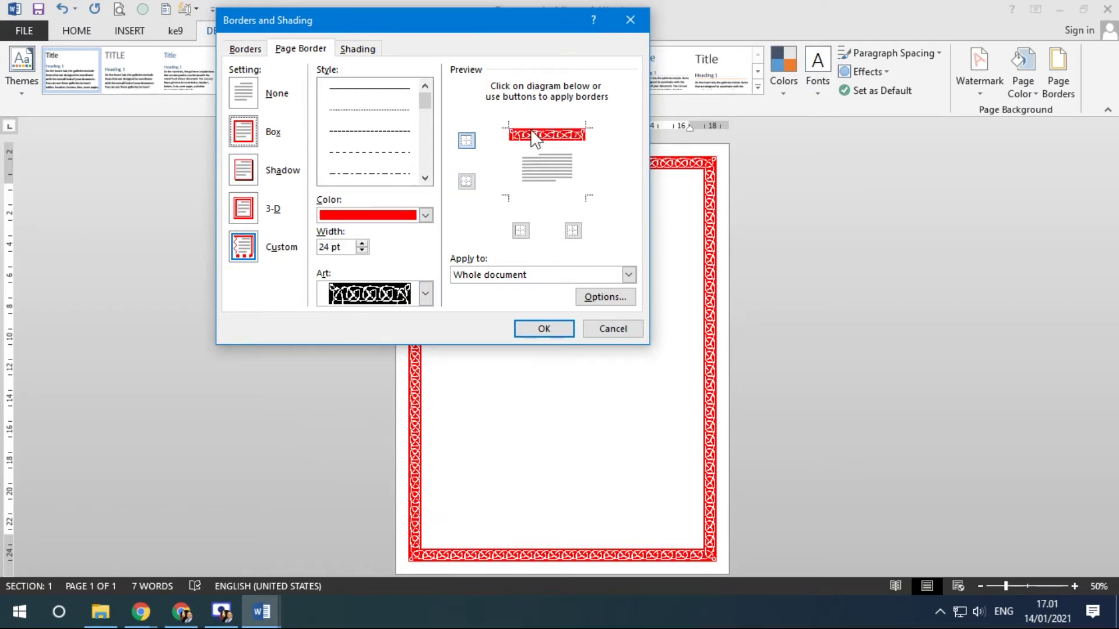
pyautogui.click(532, 207)
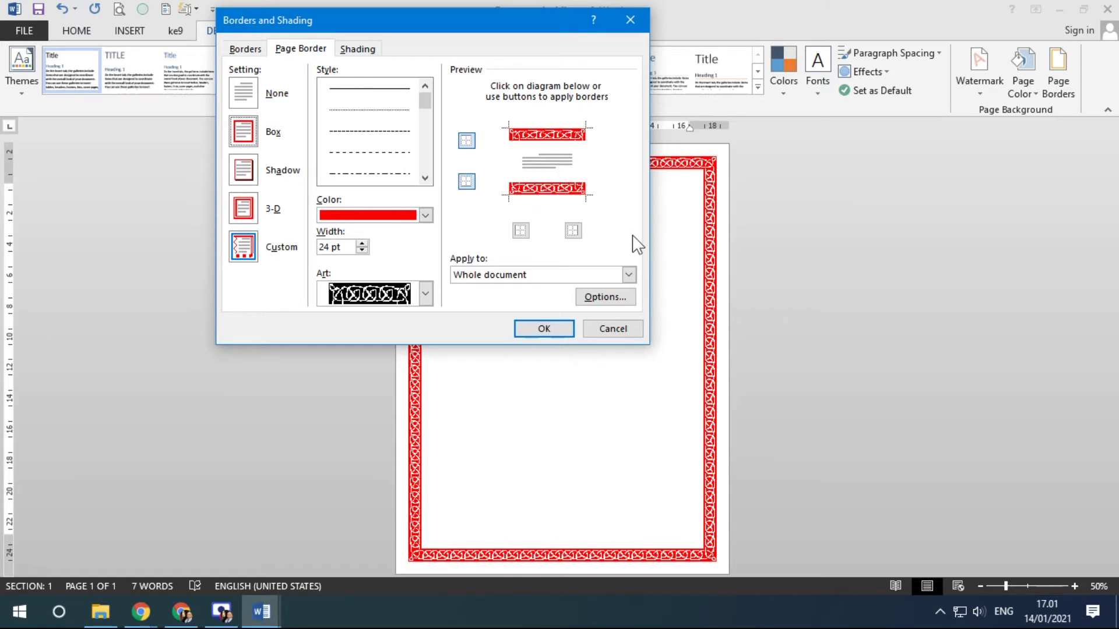
# Try the diagonal zigzag art and the geometric oval-and-cross art on the top and bottom page borders.
pyautogui.click(426, 295)
pyautogui.click(373, 320)
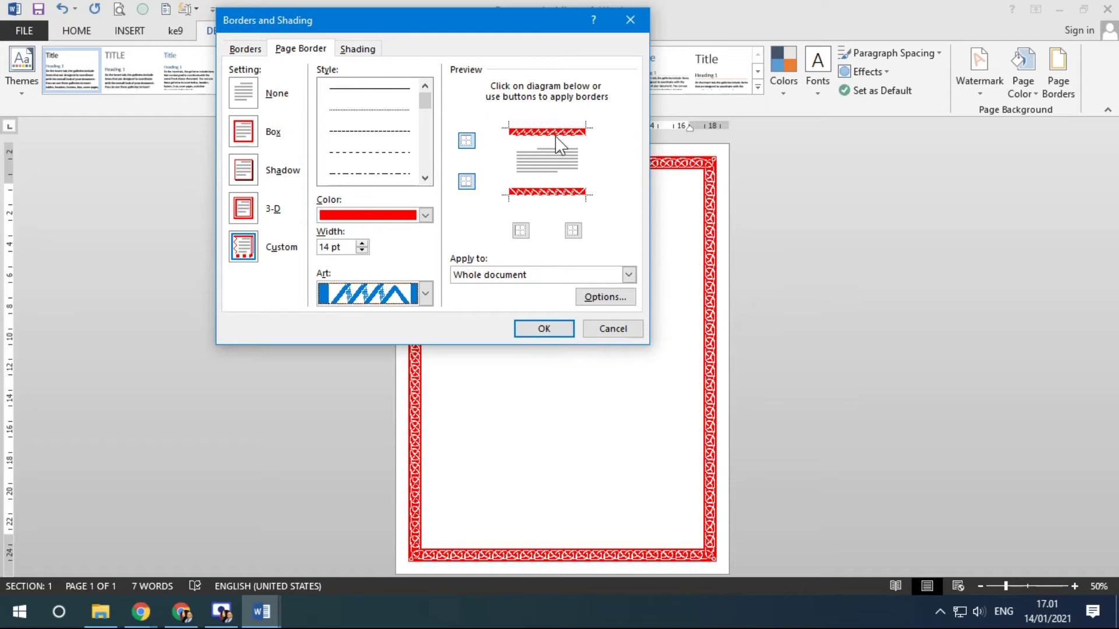
pyautogui.click(425, 293)
pyautogui.click(428, 312)
pyautogui.click(428, 313)
pyautogui.click(428, 313)
pyautogui.click(426, 406)
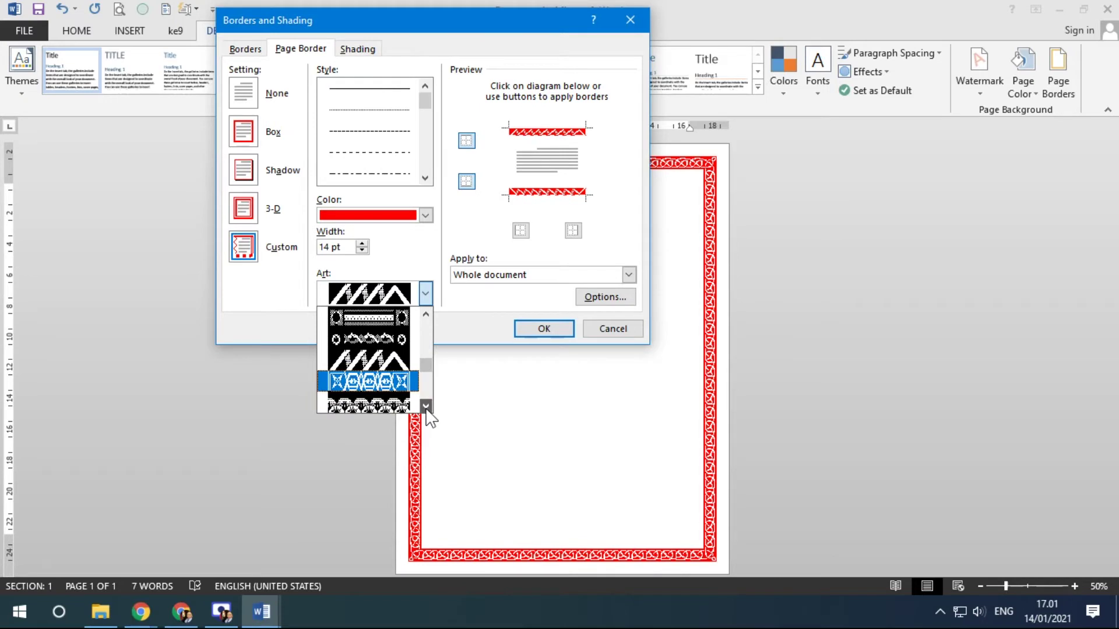
pyautogui.click(387, 384)
# Change the art of the top and bottom page borders to the Greek key pattern.
pyautogui.click(426, 294)
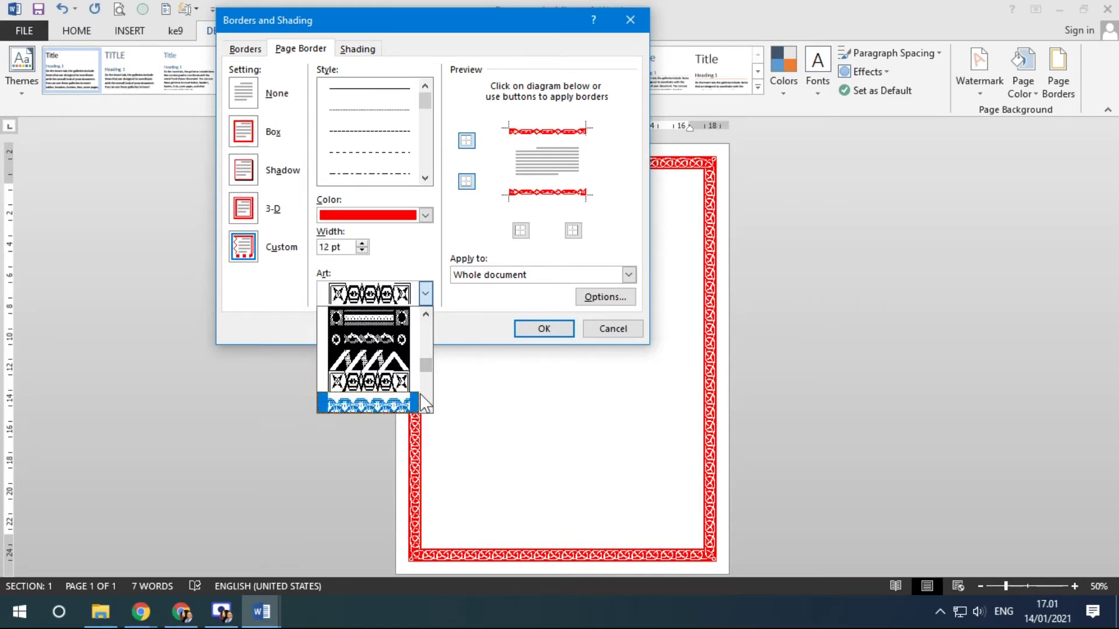
pyautogui.scroll(-5, 427, 365)
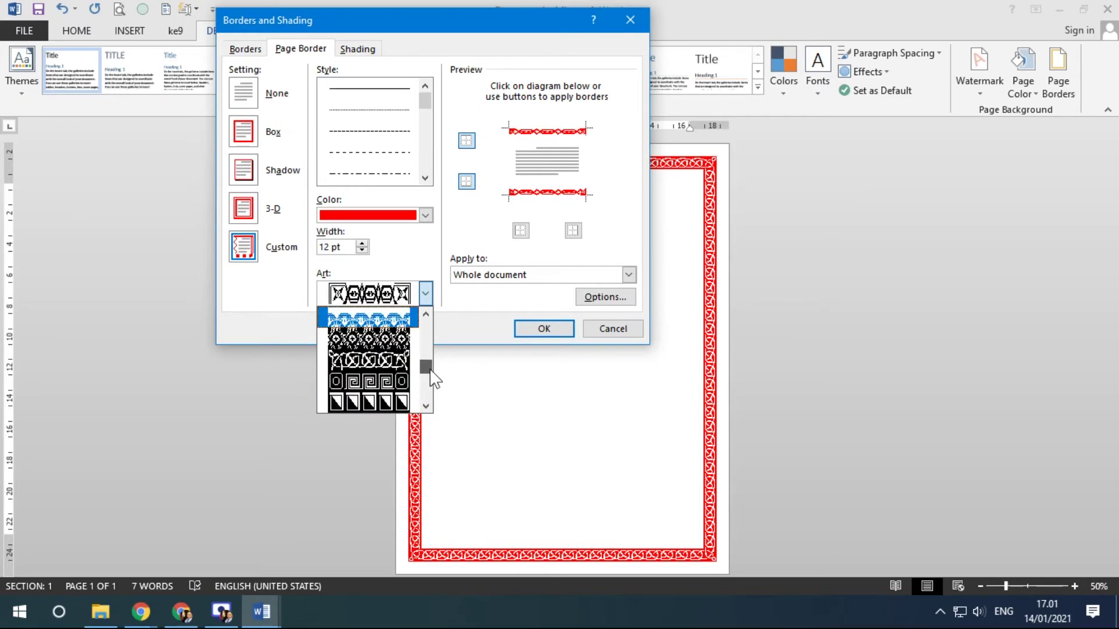
pyautogui.click(394, 362)
pyautogui.click(426, 294)
pyautogui.click(394, 338)
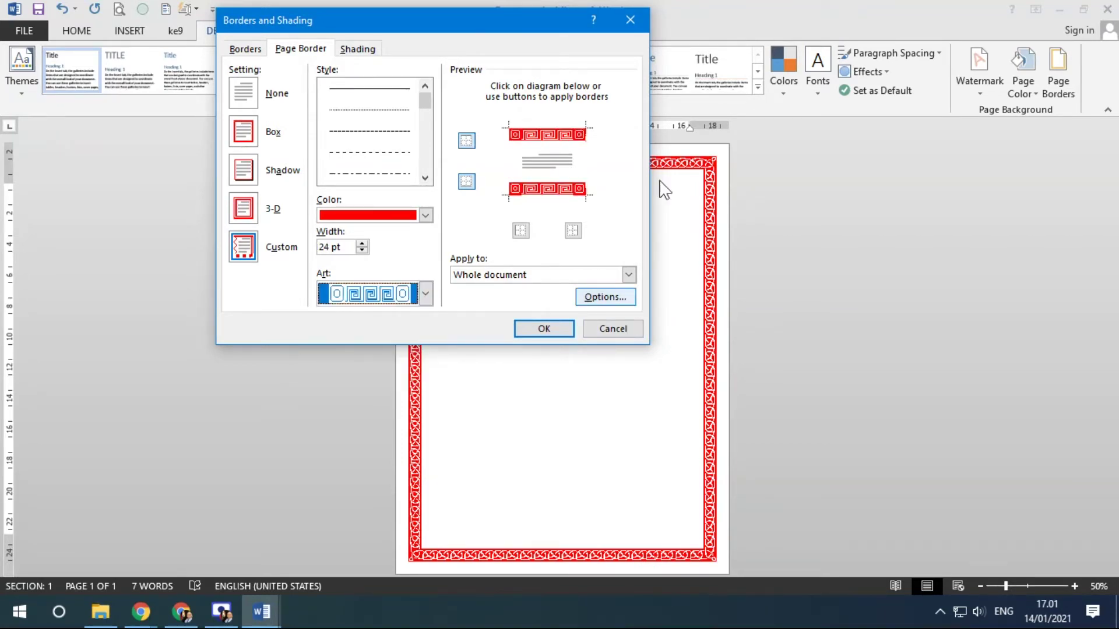
# Color the page border light blue, add the left and right sides, and remove the bottom side.
pyautogui.click(426, 215)
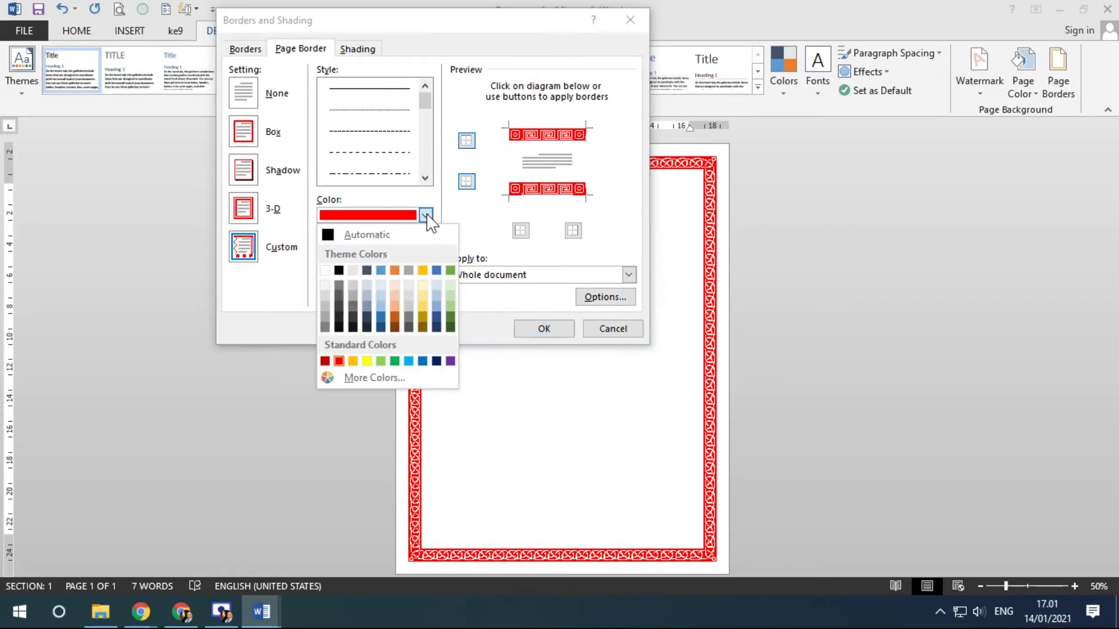
pyautogui.click(410, 359)
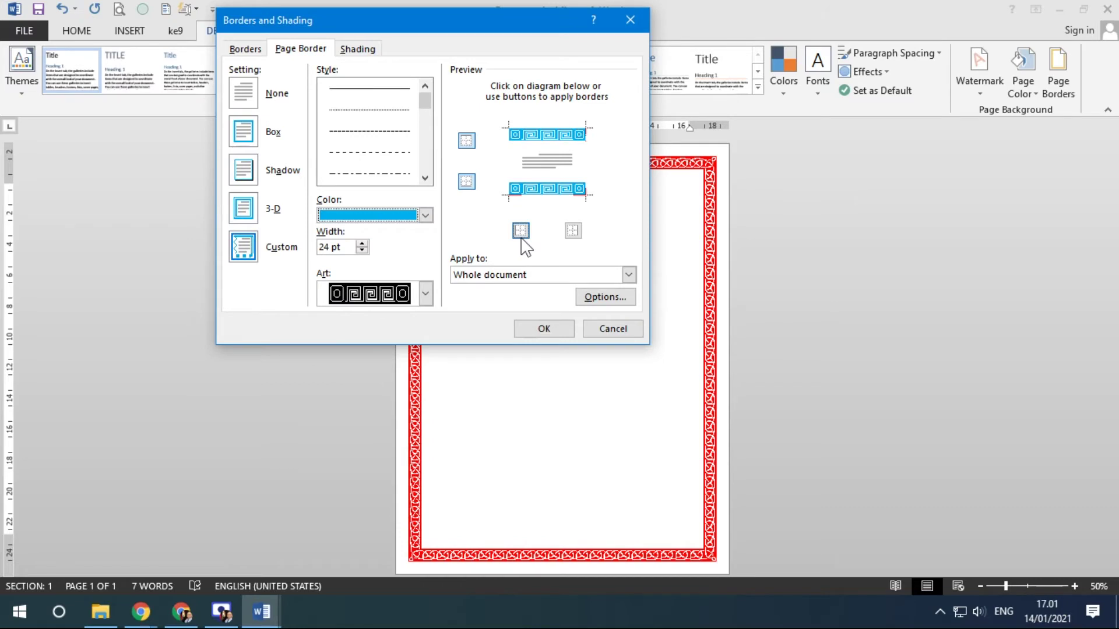
pyautogui.click(515, 176)
pyautogui.click(579, 169)
pyautogui.click(531, 189)
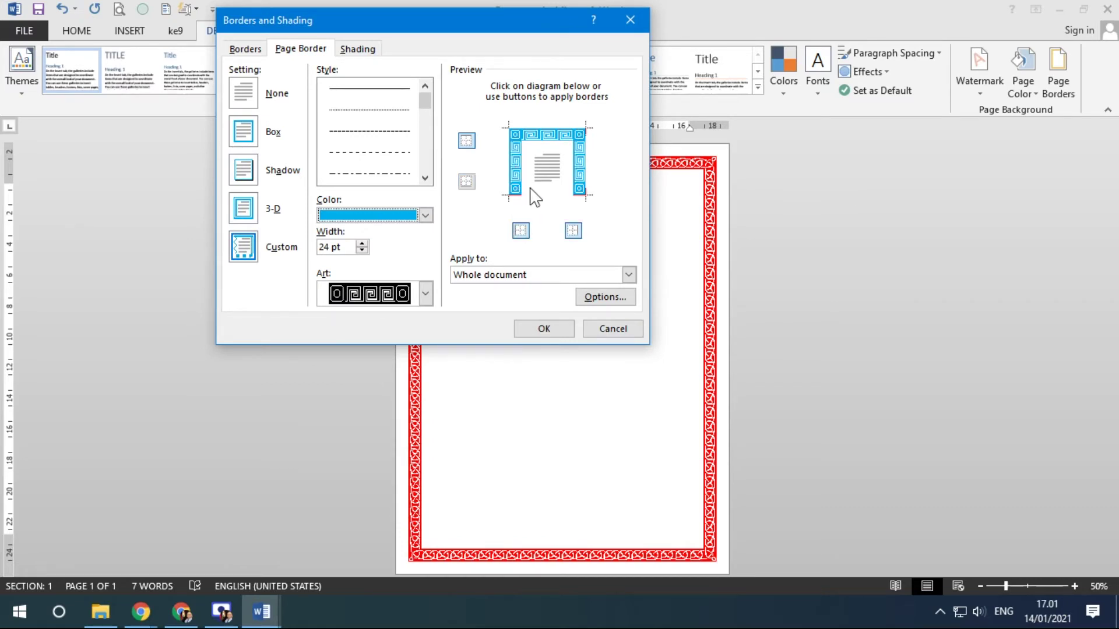
# Change the page border color to green and toggle the sides in the preview until all four are bordered.
pyautogui.click(425, 216)
pyautogui.click(446, 269)
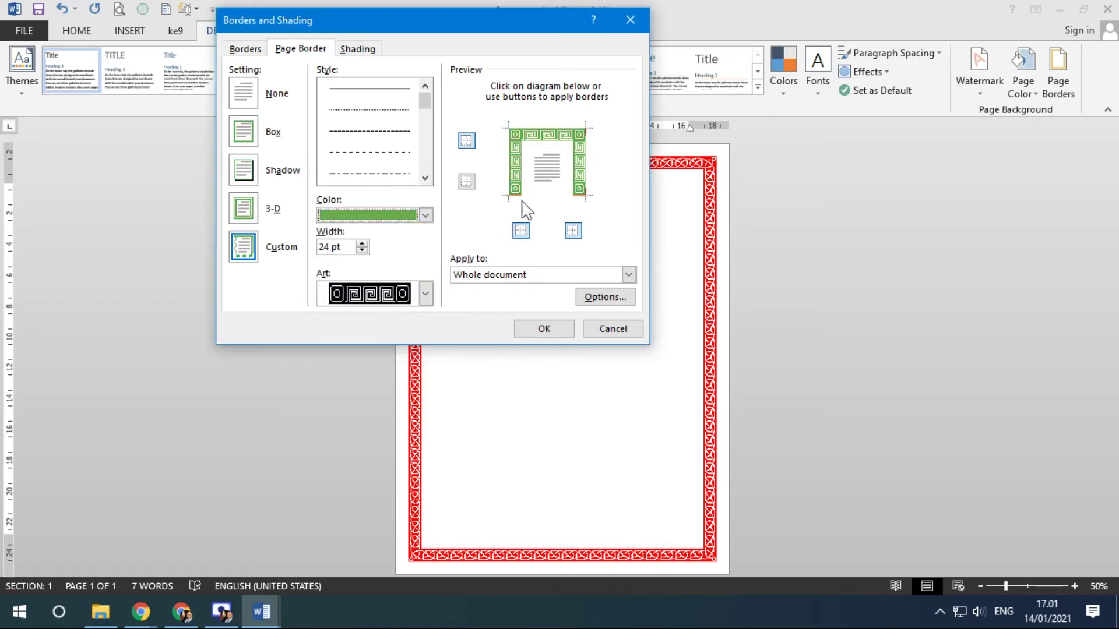
pyautogui.click(530, 191)
pyautogui.click(545, 134)
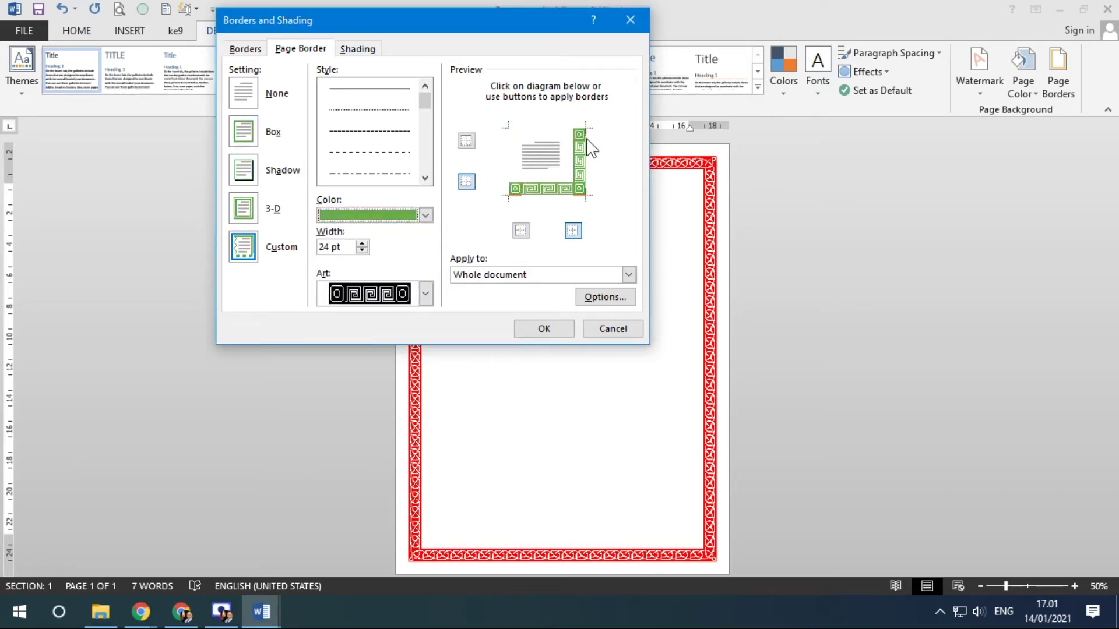
pyautogui.click(586, 149)
pyautogui.click(560, 188)
pyautogui.click(560, 134)
pyautogui.click(583, 172)
pyautogui.click(539, 189)
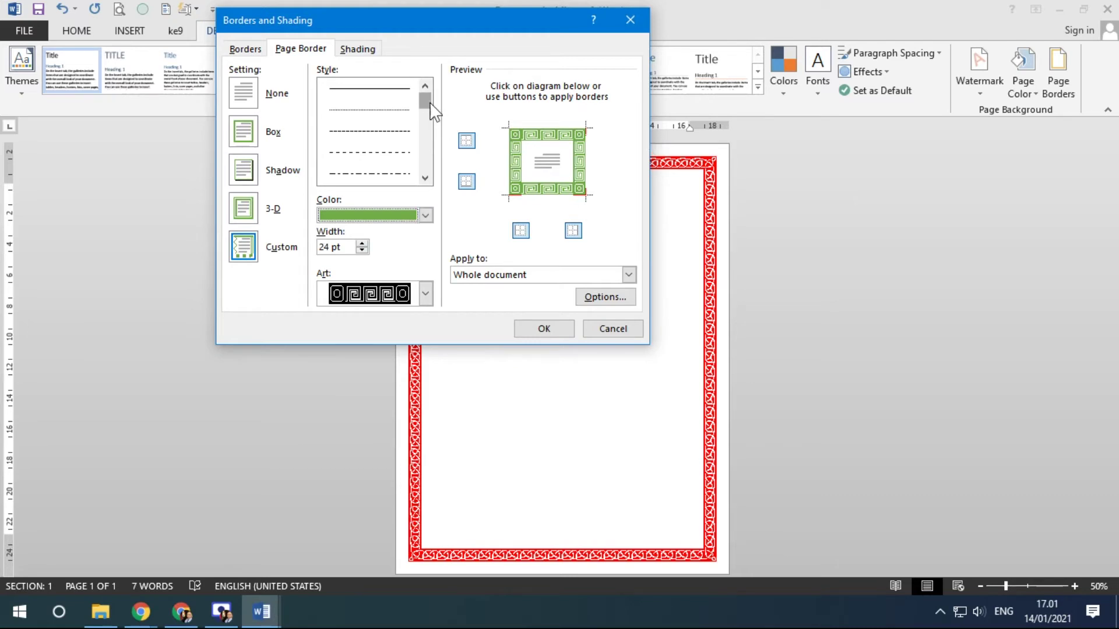
# Replace the art with the 3 pt thick-and-thin line style and leave only the top and bottom sides bordered.
pyautogui.scroll(-5, 429, 117)
pyautogui.click(380, 142)
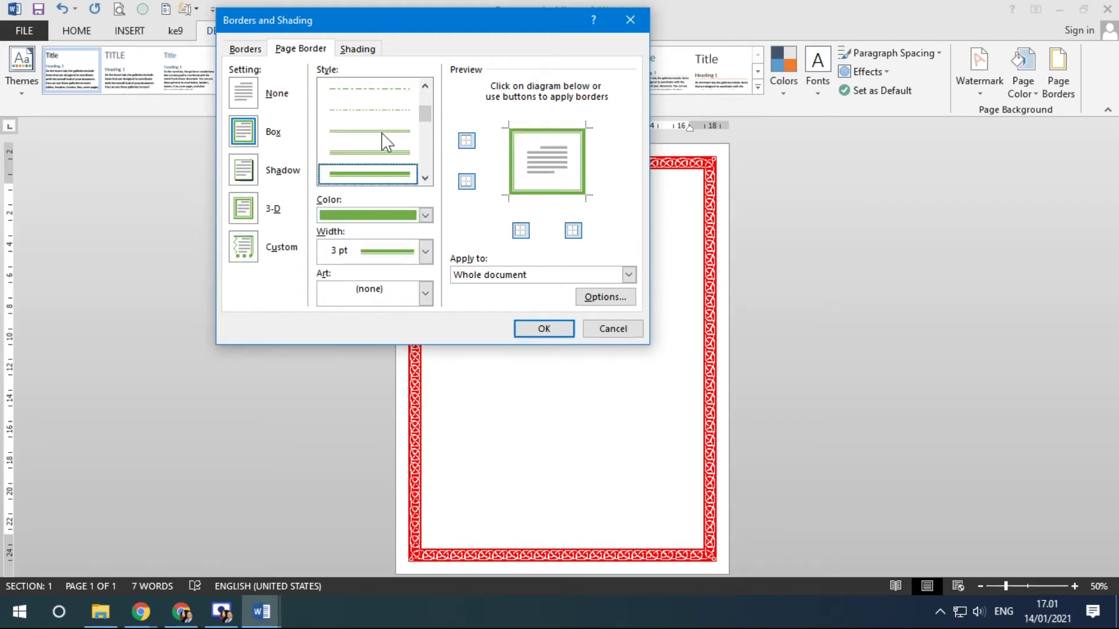
pyautogui.click(528, 131)
pyautogui.click(539, 191)
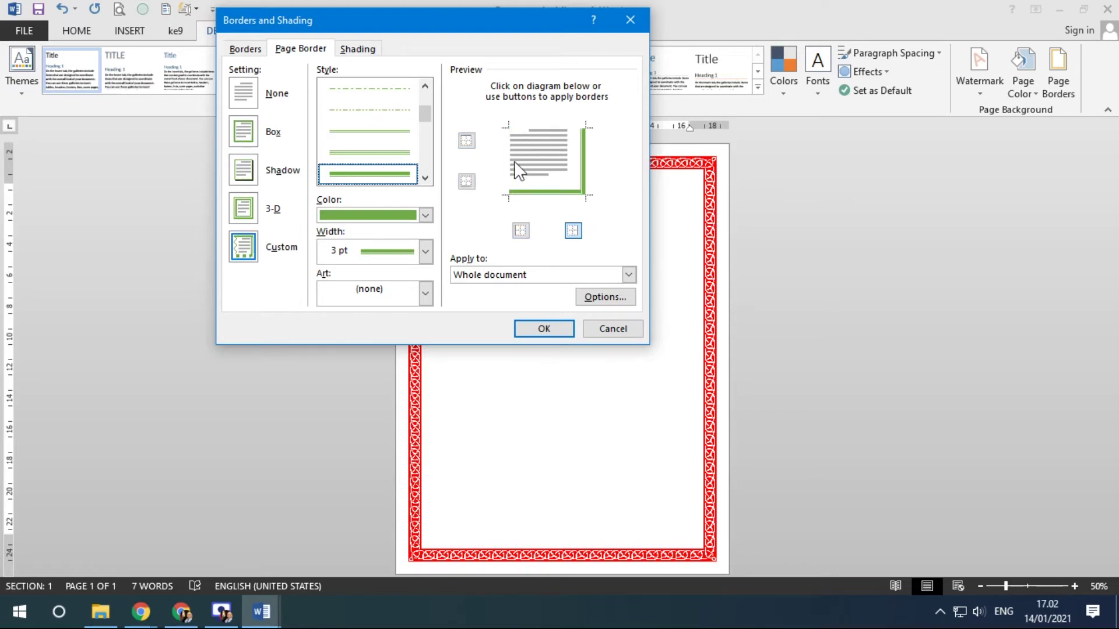
pyautogui.click(541, 193)
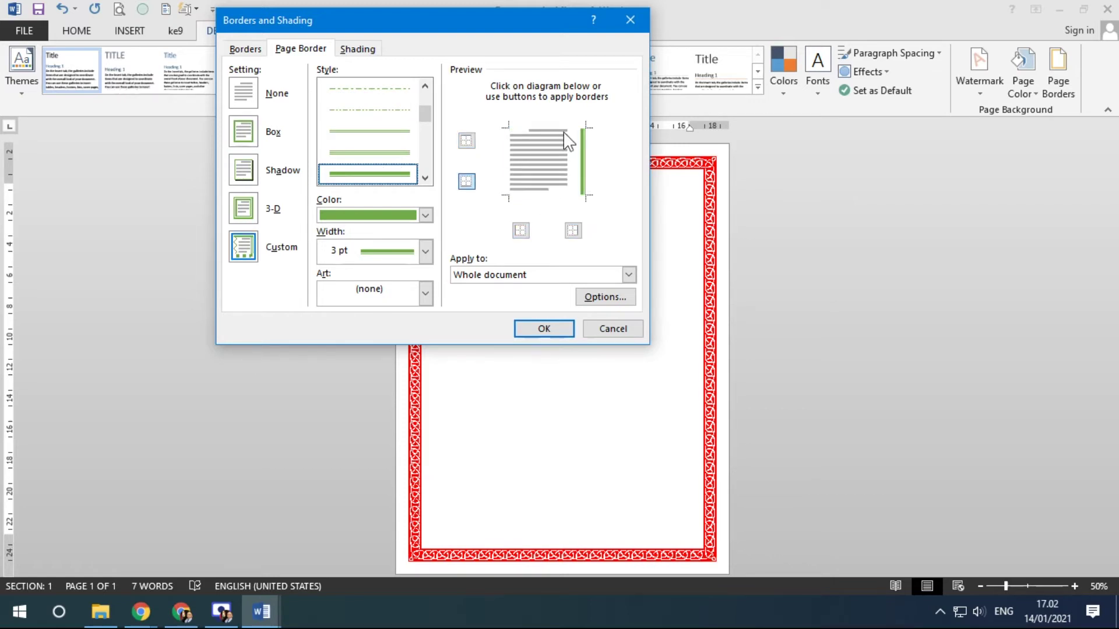
pyautogui.click(565, 132)
pyautogui.click(582, 185)
pyautogui.click(556, 197)
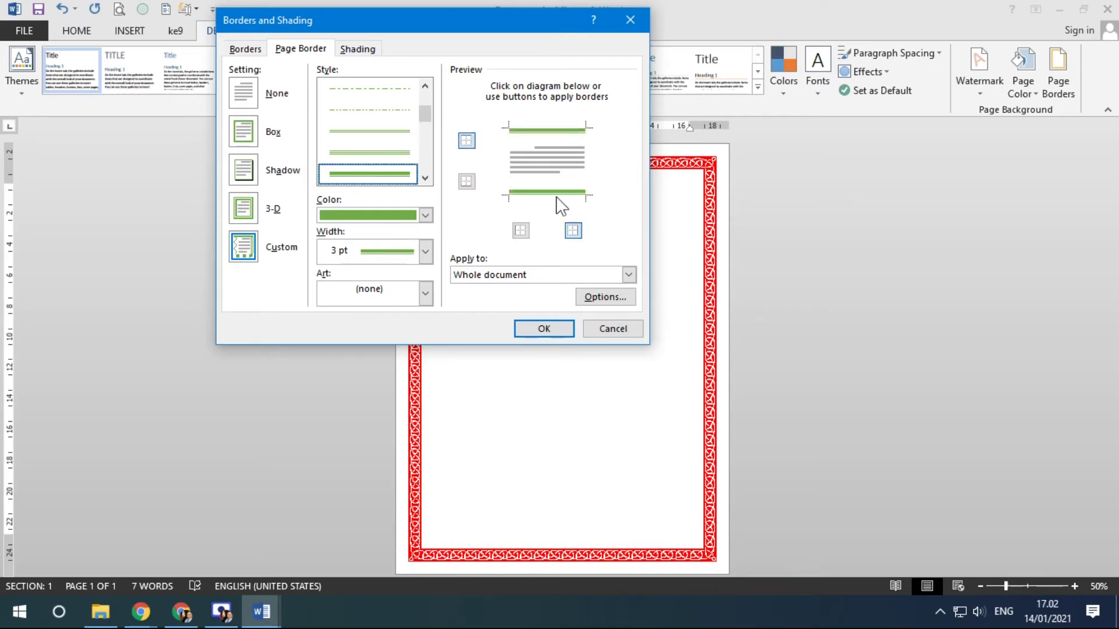
# Give the left and right page borders the red ½ pt triple line style and apply the borders to the whole document.
pyautogui.click(426, 124)
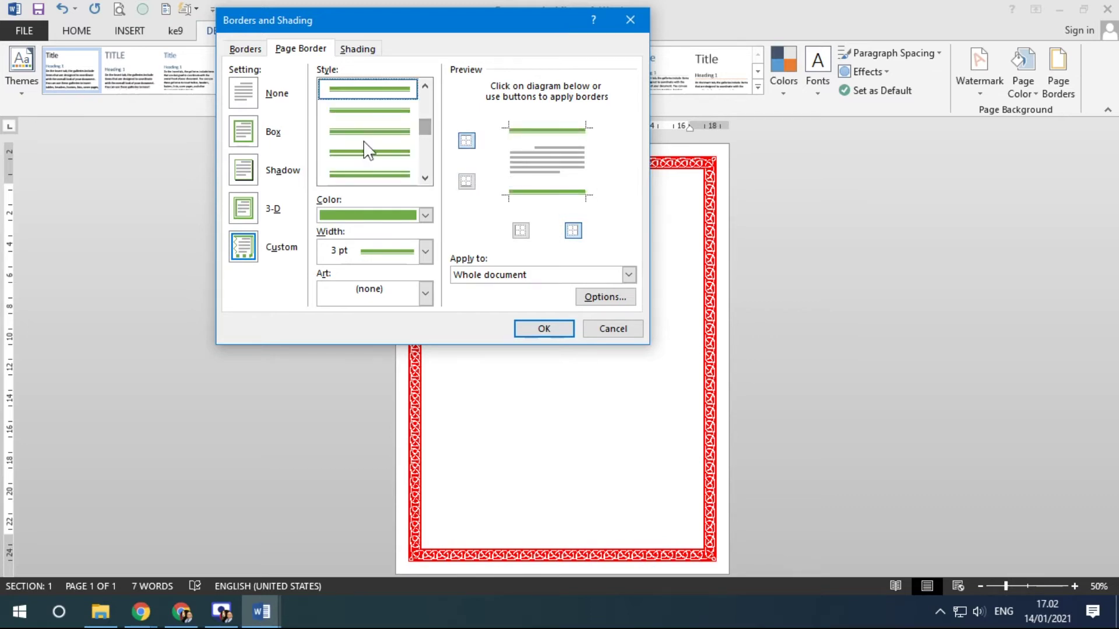
pyautogui.scroll(5, 365, 140)
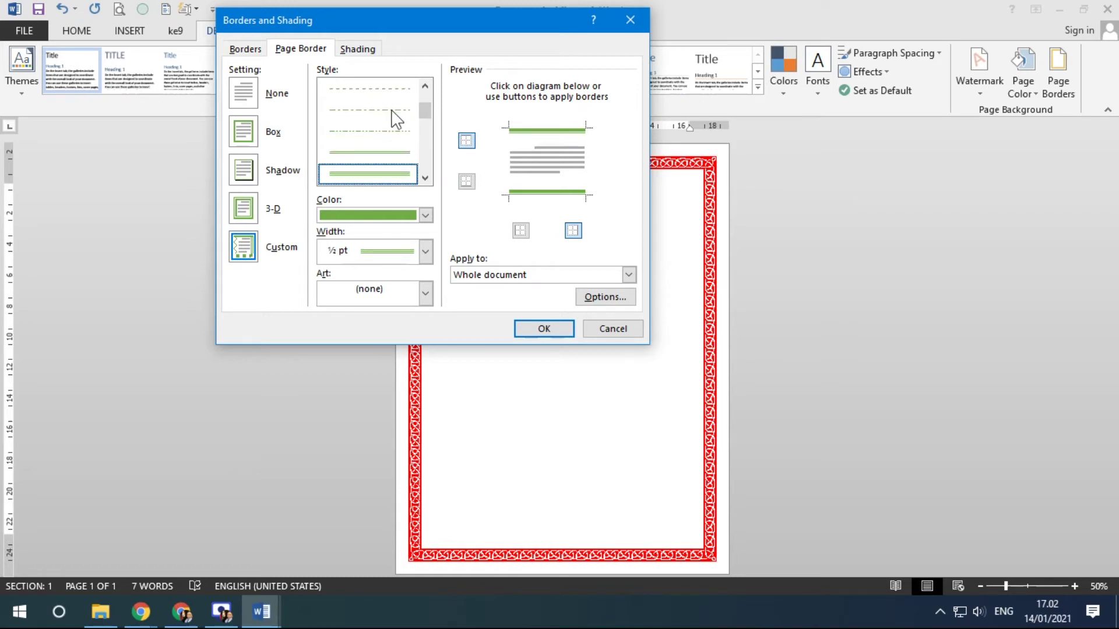
pyautogui.click(422, 221)
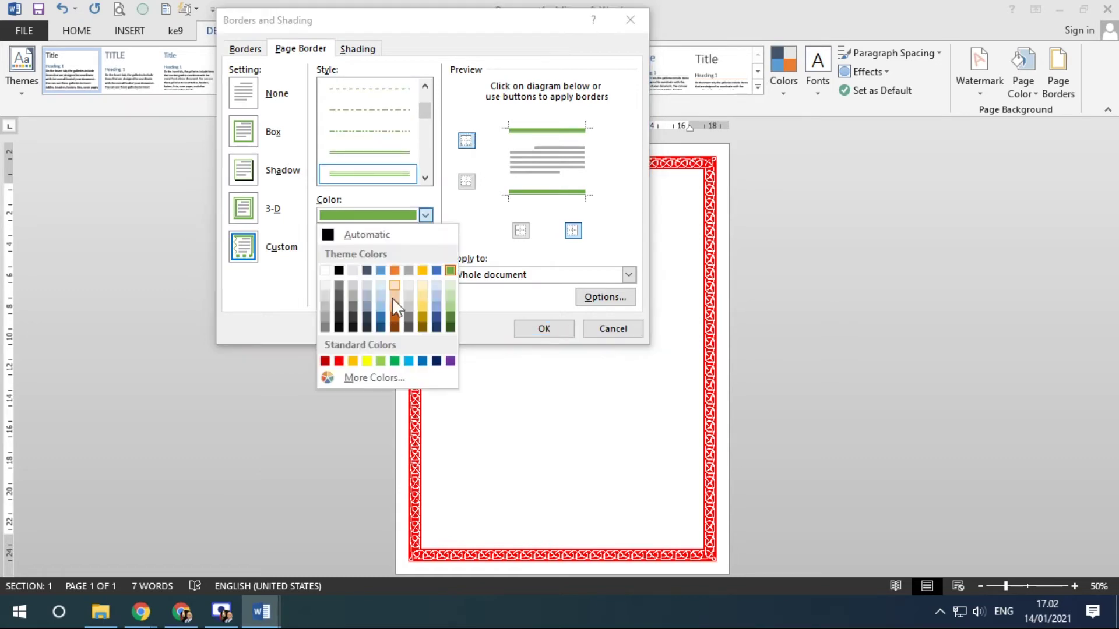
pyautogui.click(340, 361)
pyautogui.click(510, 169)
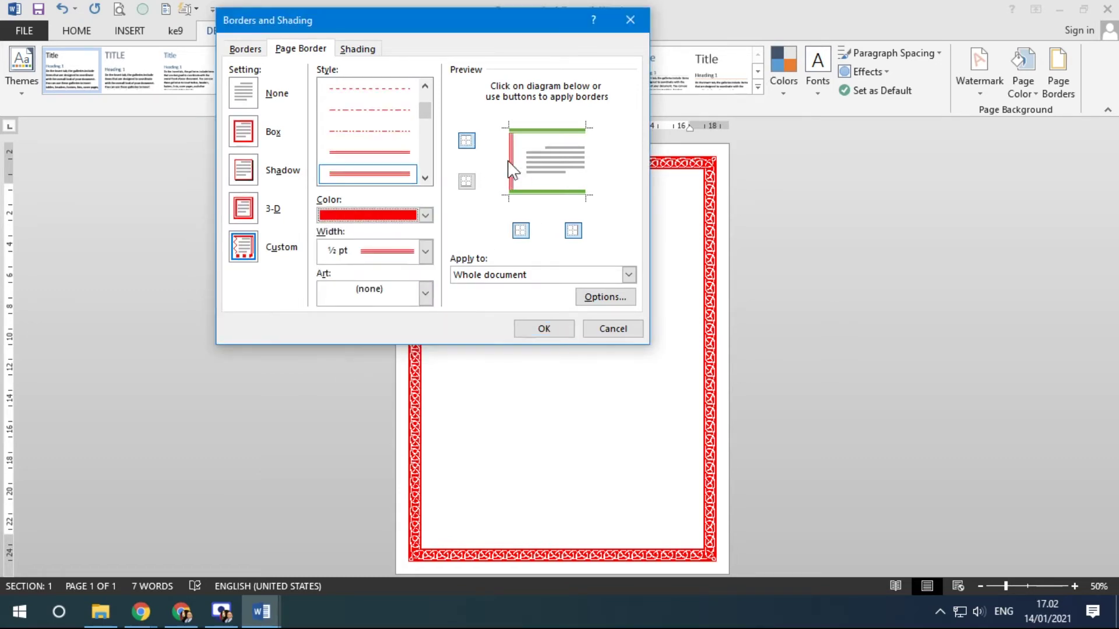
pyautogui.click(580, 168)
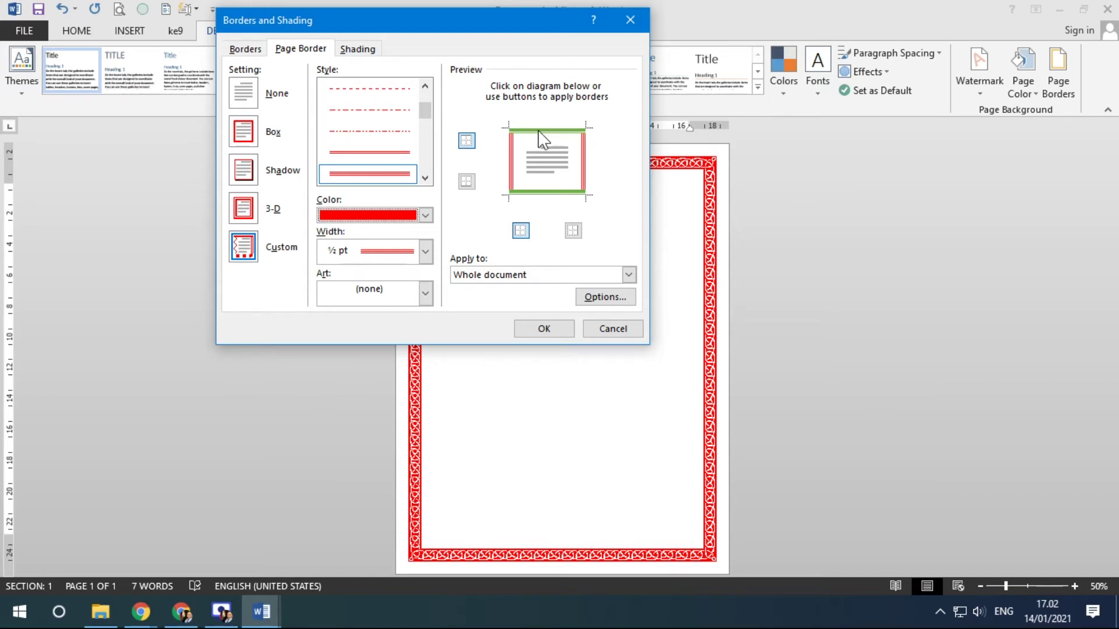
pyautogui.click(545, 330)
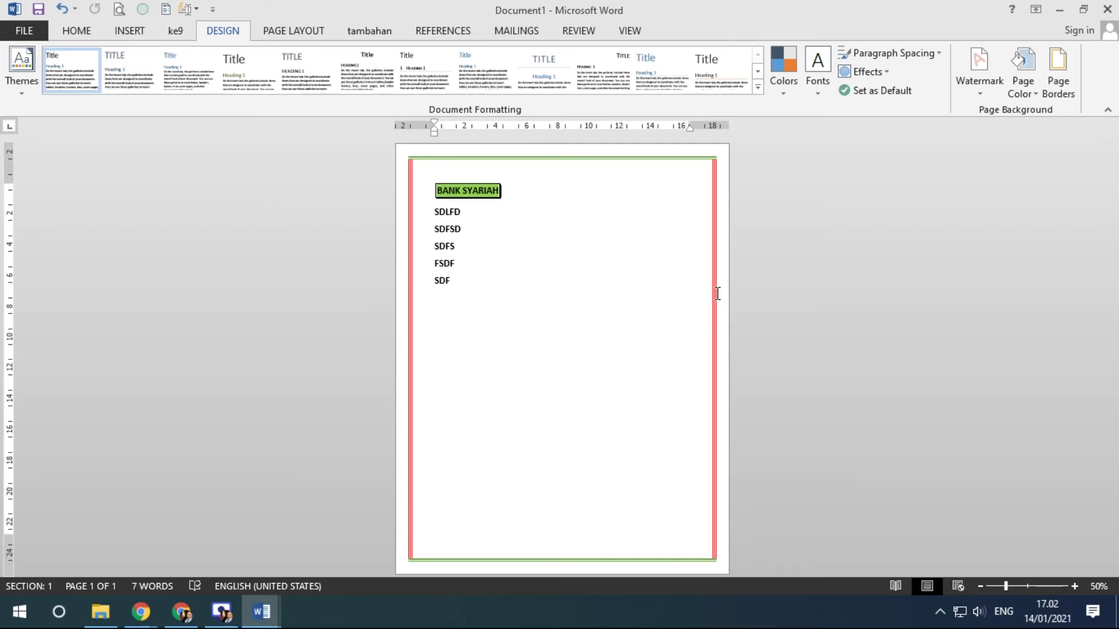
# Reopen the page border settings and choose the red apples art as the border.
pyautogui.click(1058, 76)
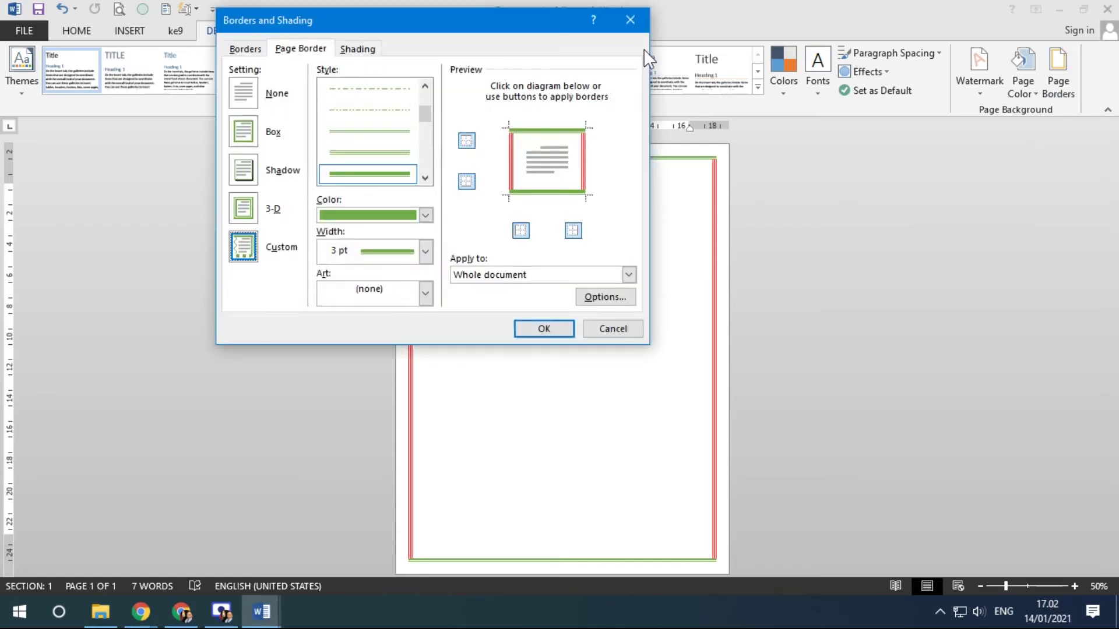
pyautogui.click(425, 294)
pyautogui.click(413, 336)
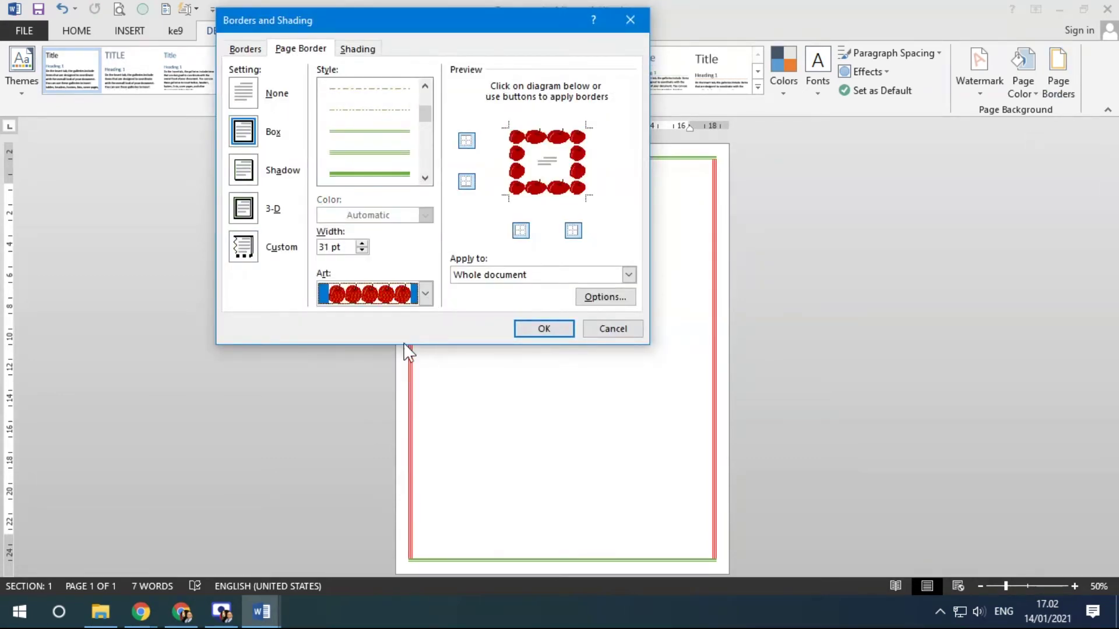
# Try other page border art, ending with the 20 pt black banded frame pattern.
pyautogui.click(421, 301)
pyautogui.scroll(-6, 391, 370)
pyautogui.scroll(-3, 391, 379)
pyautogui.moveTo(429, 332); pyautogui.dragTo(435, 360)
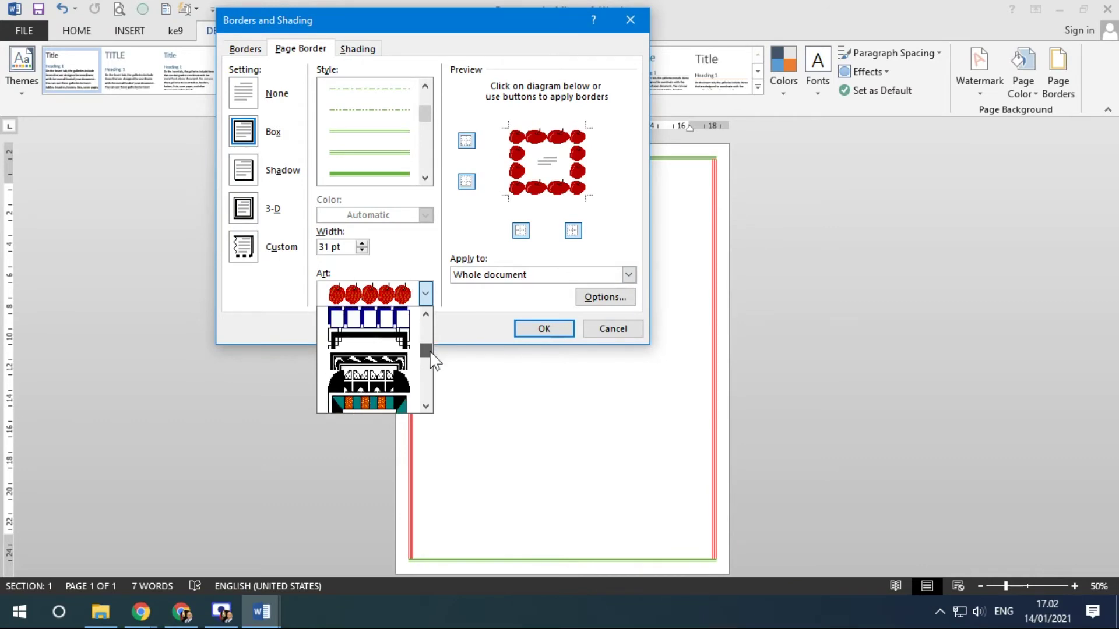
pyautogui.click(384, 376)
pyautogui.click(425, 293)
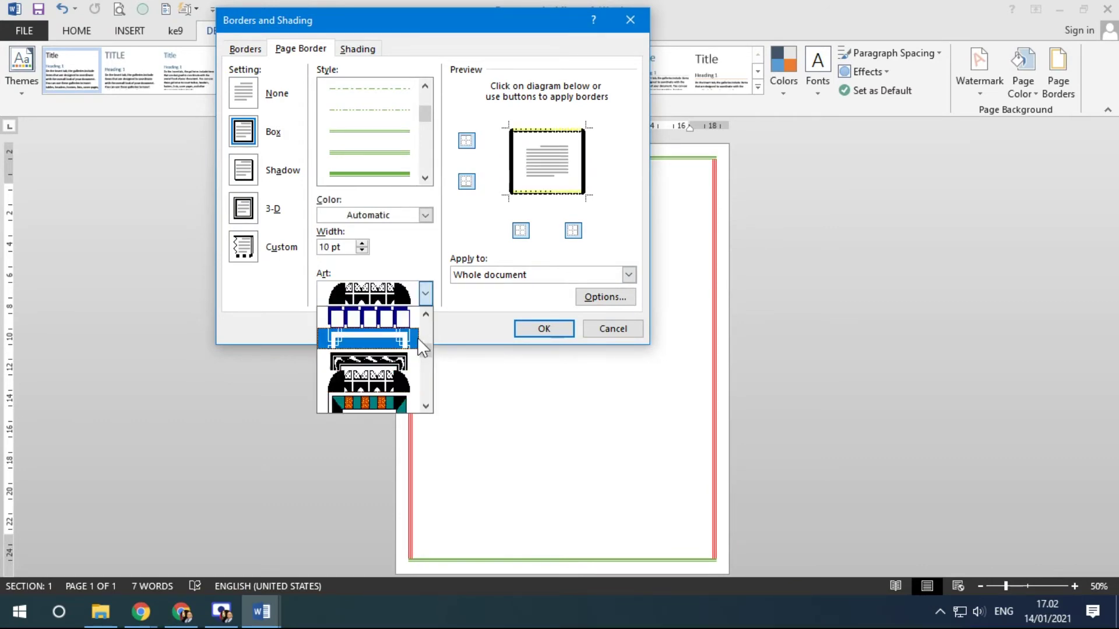
pyautogui.click(391, 374)
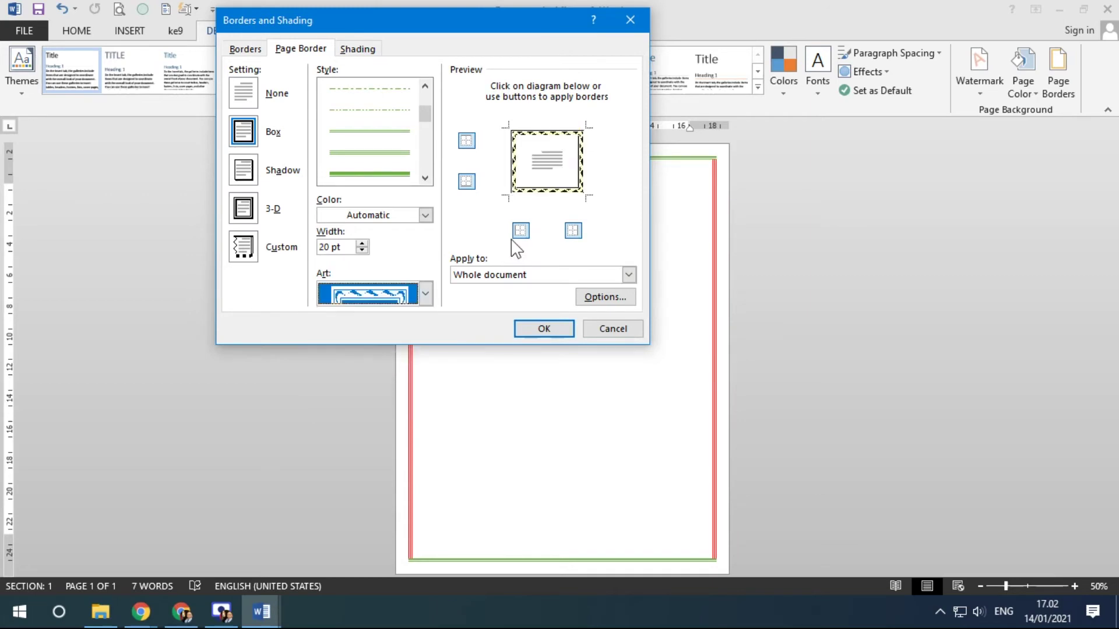
# Change the page border art to the 24 pt square spiral pattern and color it red.
pyautogui.click(425, 294)
pyautogui.moveTo(429, 321); pyautogui.dragTo(431, 366)
pyautogui.scroll(-3, 428, 367)
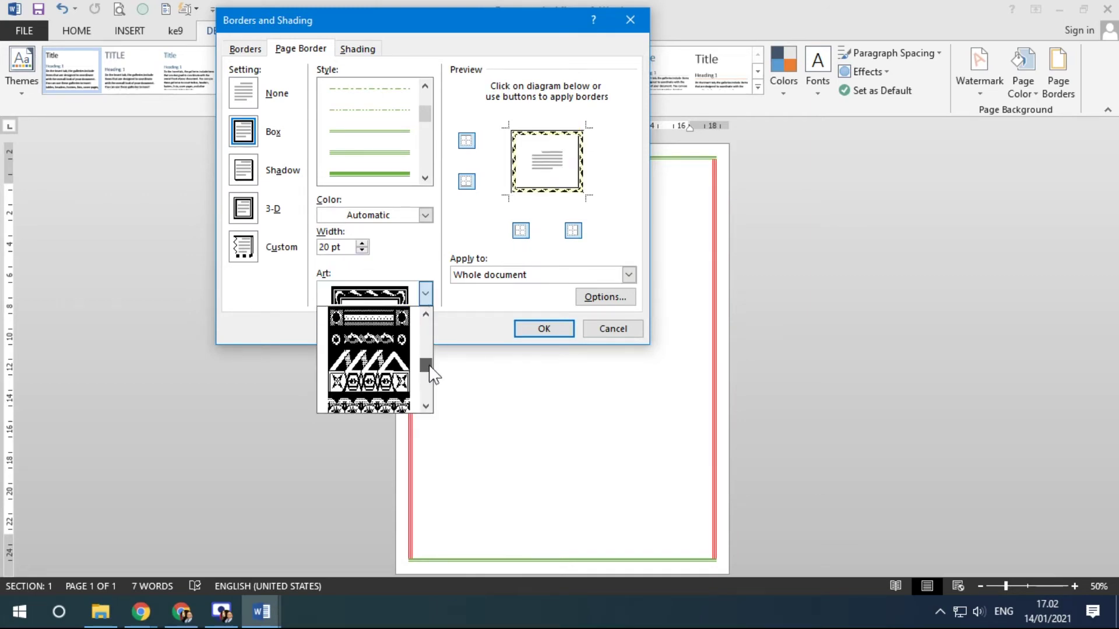
pyautogui.click(373, 378)
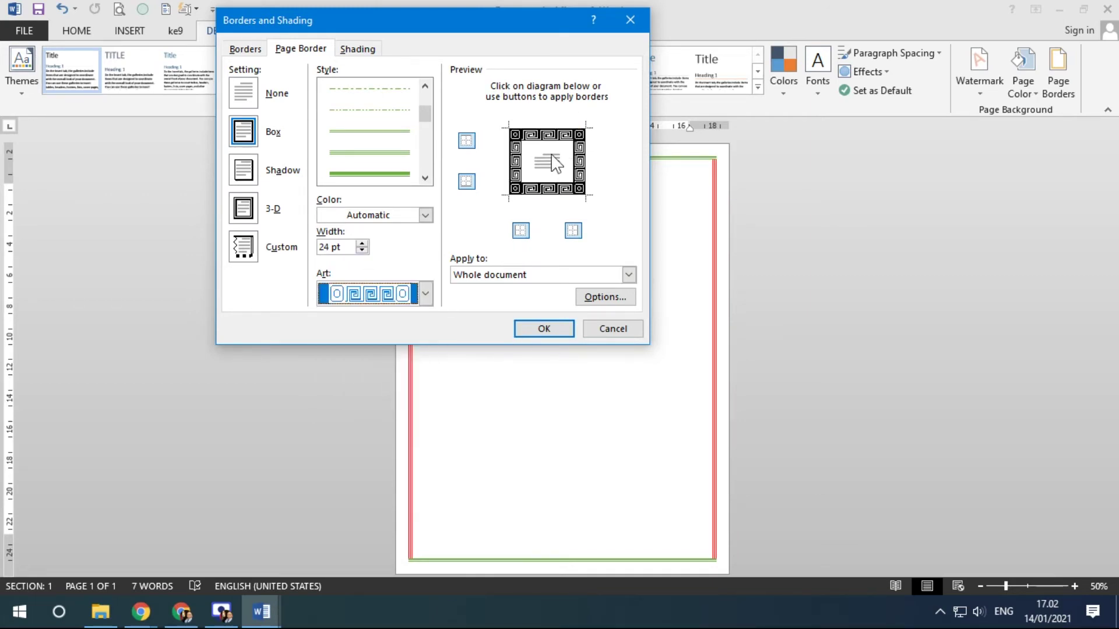
pyautogui.click(426, 216)
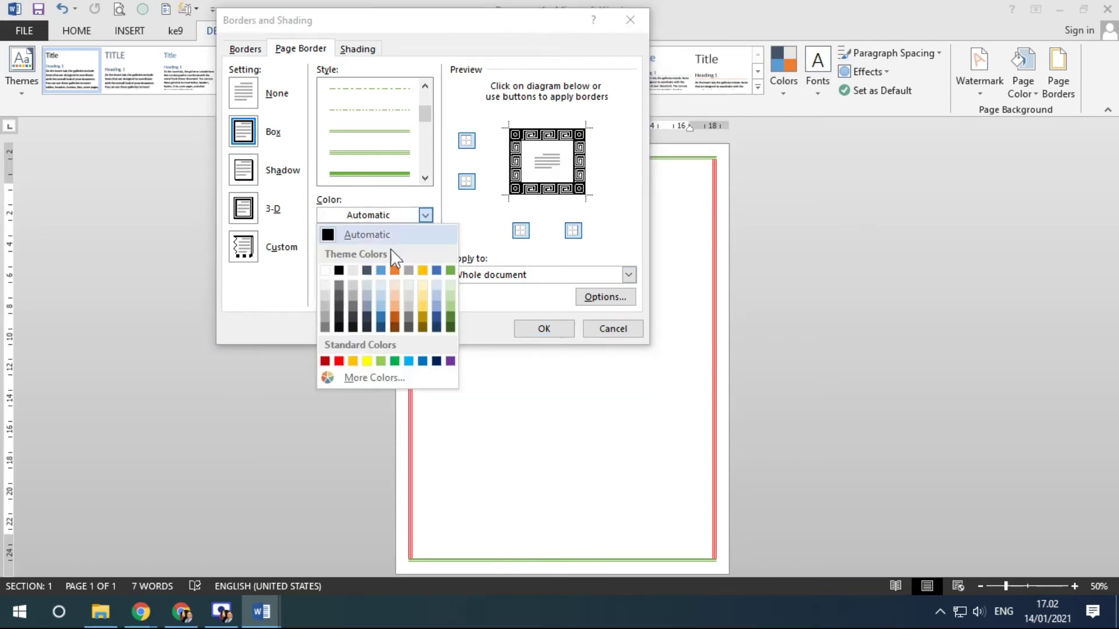
pyautogui.click(339, 362)
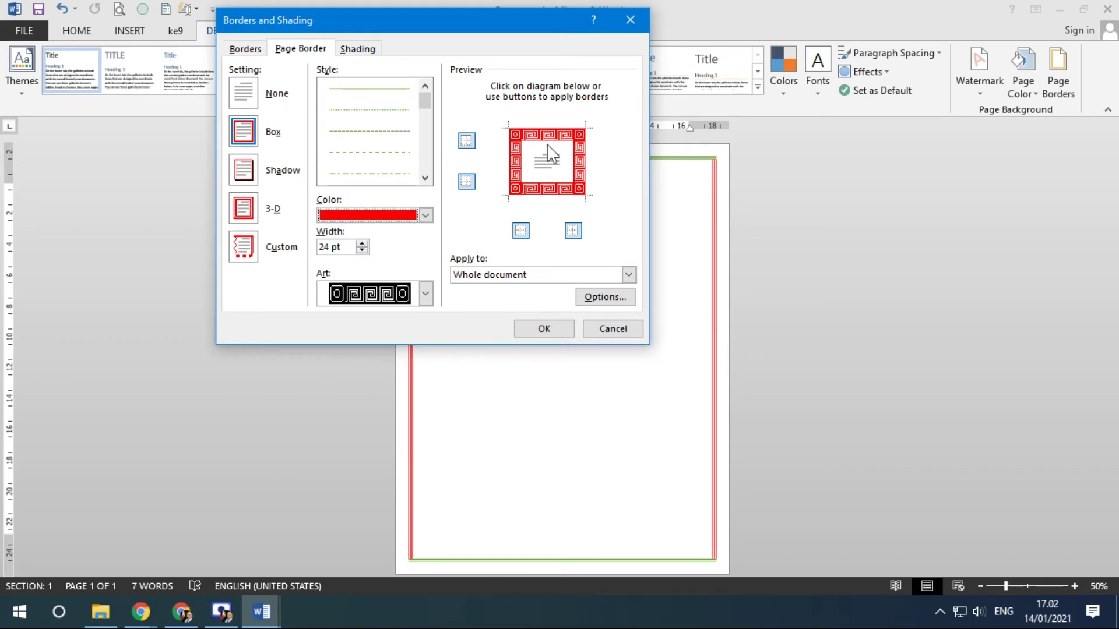
# Remove the left and right page borders and change the art to the interlaced loop pattern.
pyautogui.click(519, 170)
pyautogui.click(580, 171)
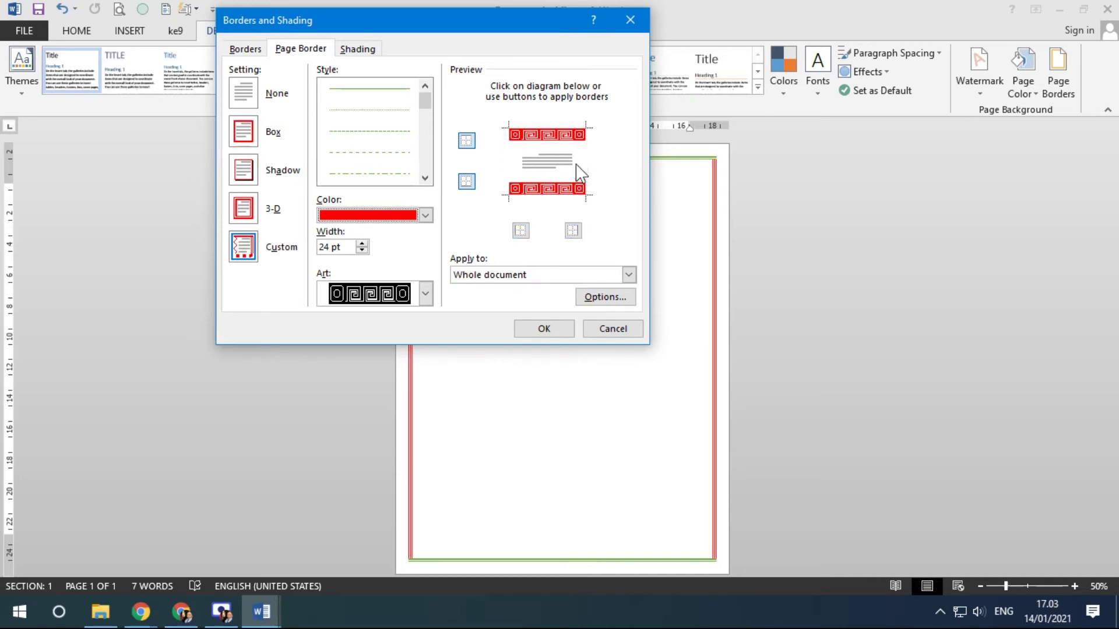
pyautogui.click(426, 293)
pyautogui.click(379, 360)
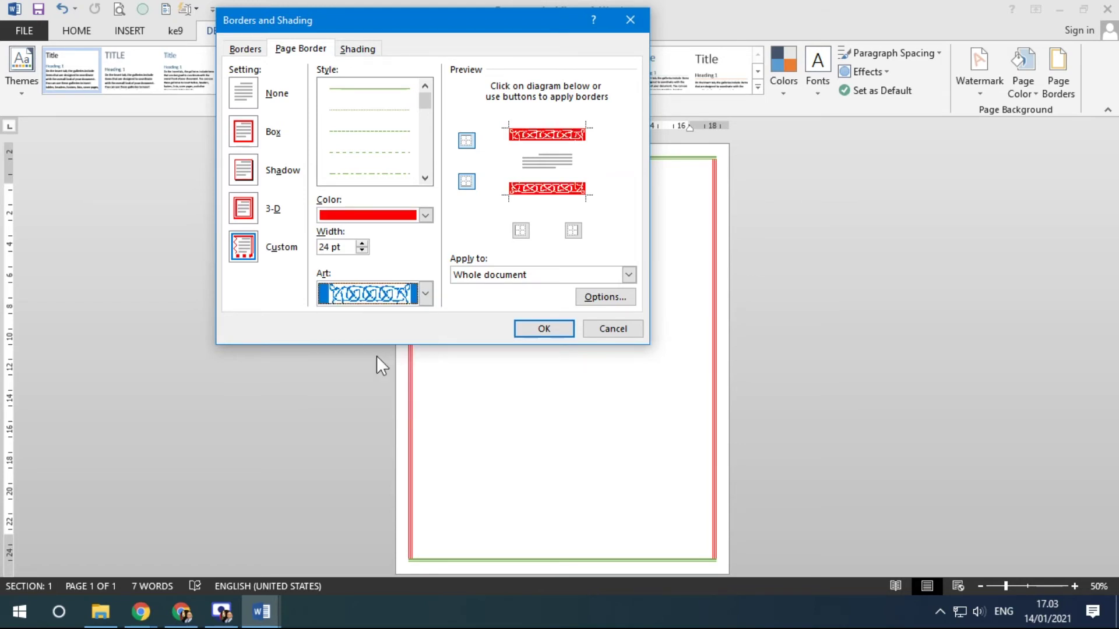
# Add the left and right page borders back, browse the line styles, and discard the page border changes.
pyautogui.click(519, 166)
pyautogui.click(579, 169)
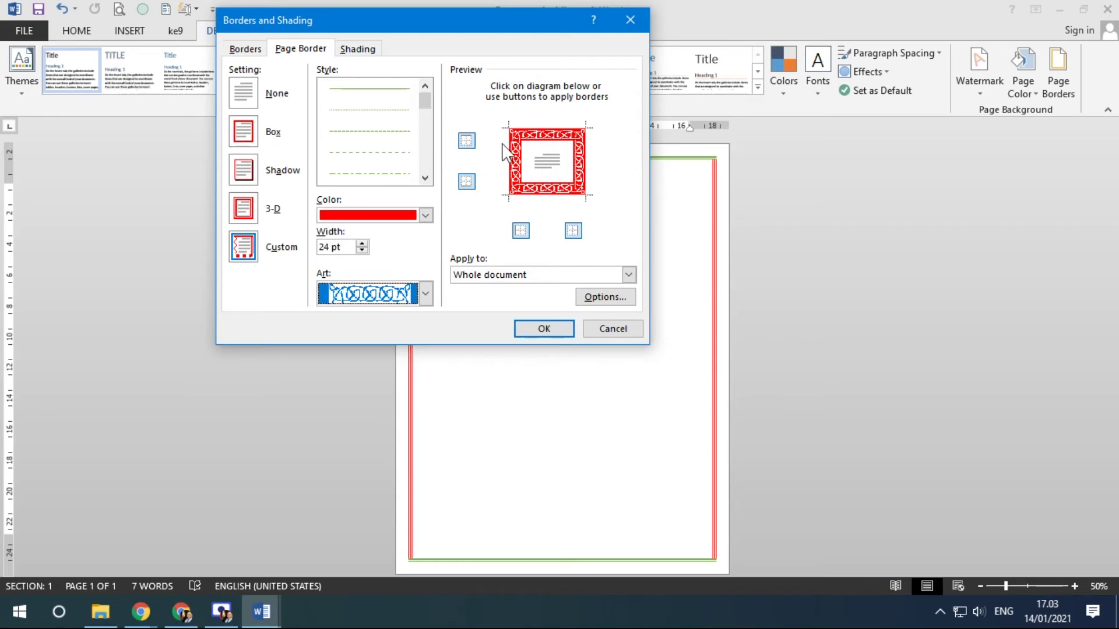
pyautogui.moveTo(427, 103); pyautogui.dragTo(429, 140)
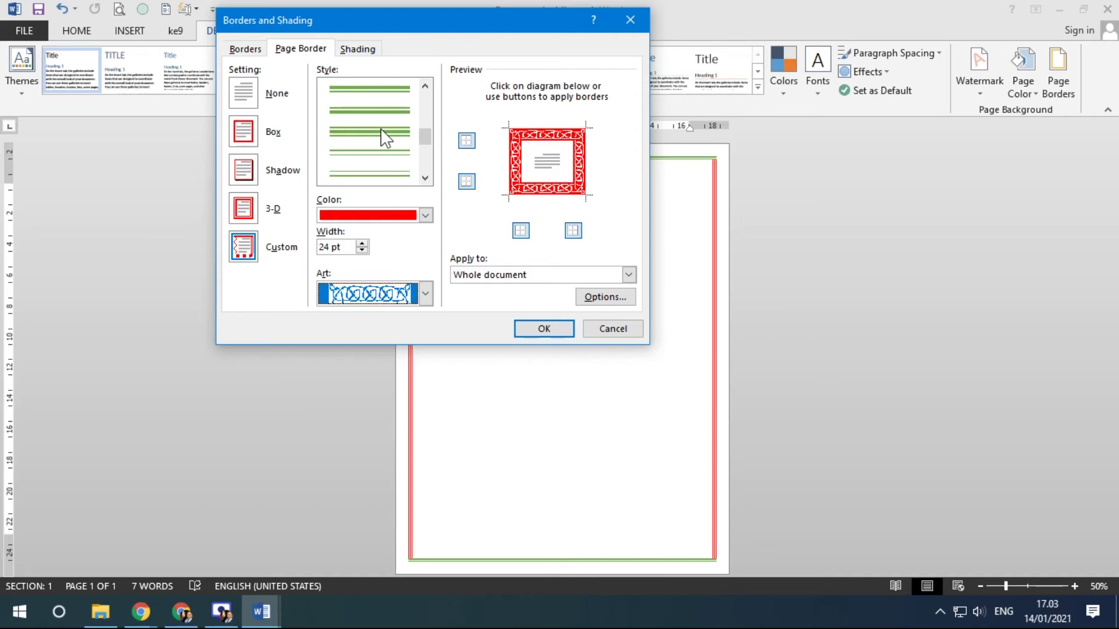
pyautogui.click(606, 327)
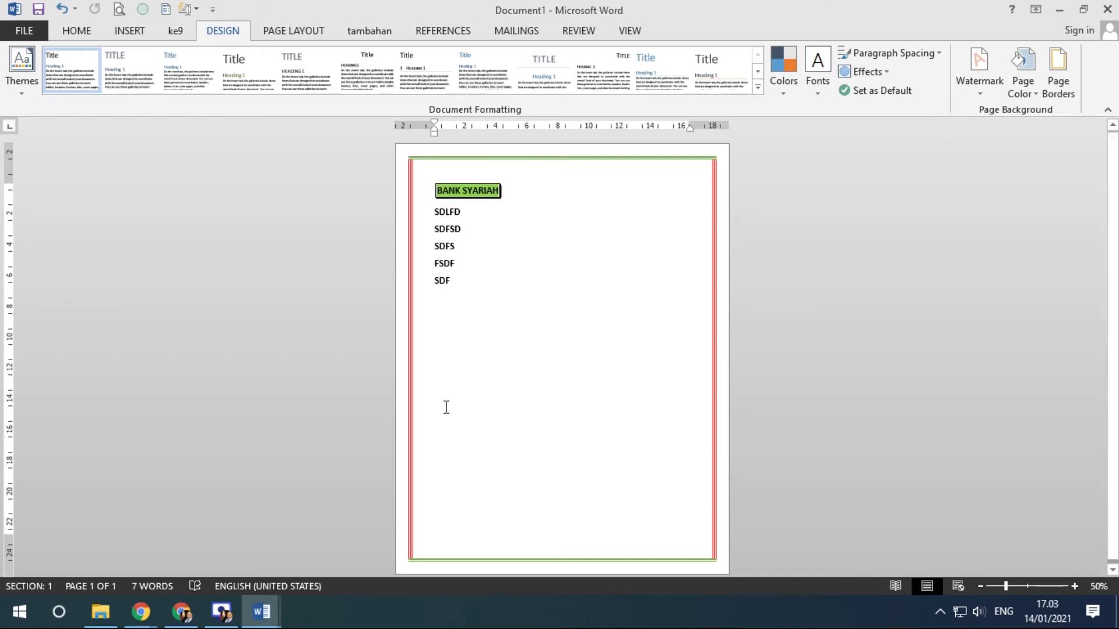
# Switch to the latihan2.docx document and examine its text down to the Prinsip Operasi Bank Syariah section.
pyautogui.click(261, 612)
pyautogui.click(185, 557)
pyautogui.scroll(-3, 559, 377)
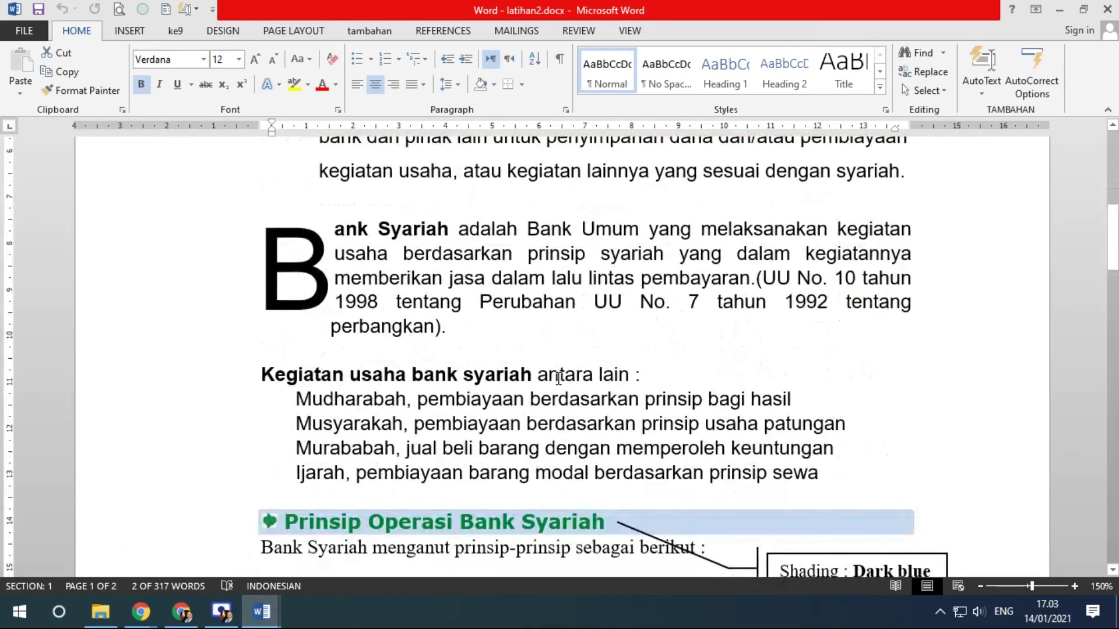
pyautogui.press('pagedown')
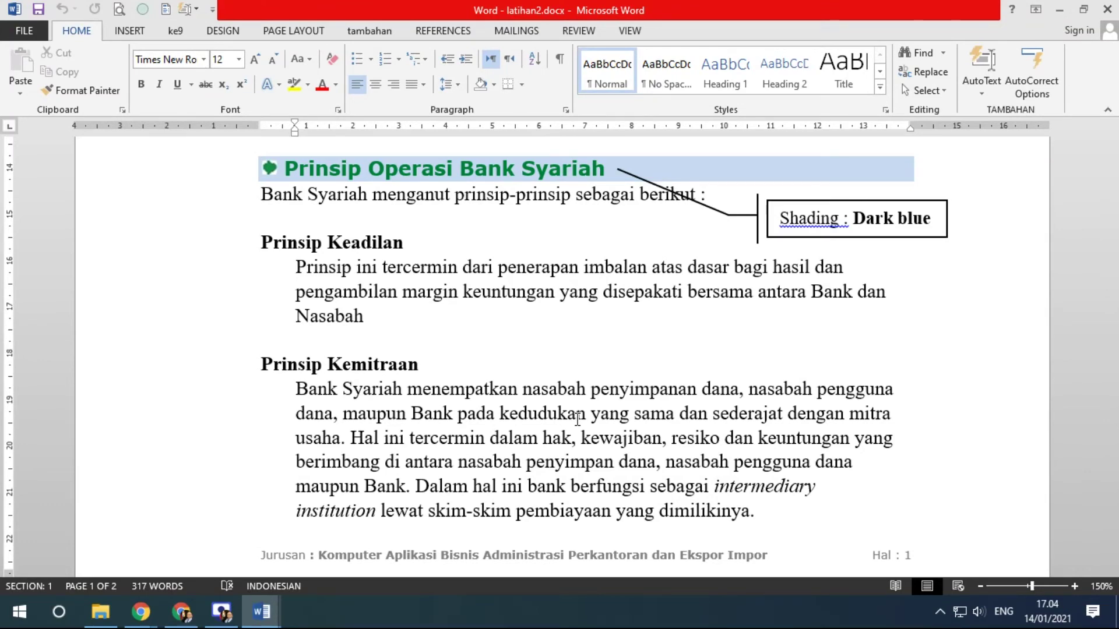
# Show the Change Case options for text in the latihan2.docx document.
pyautogui.click(129, 31)
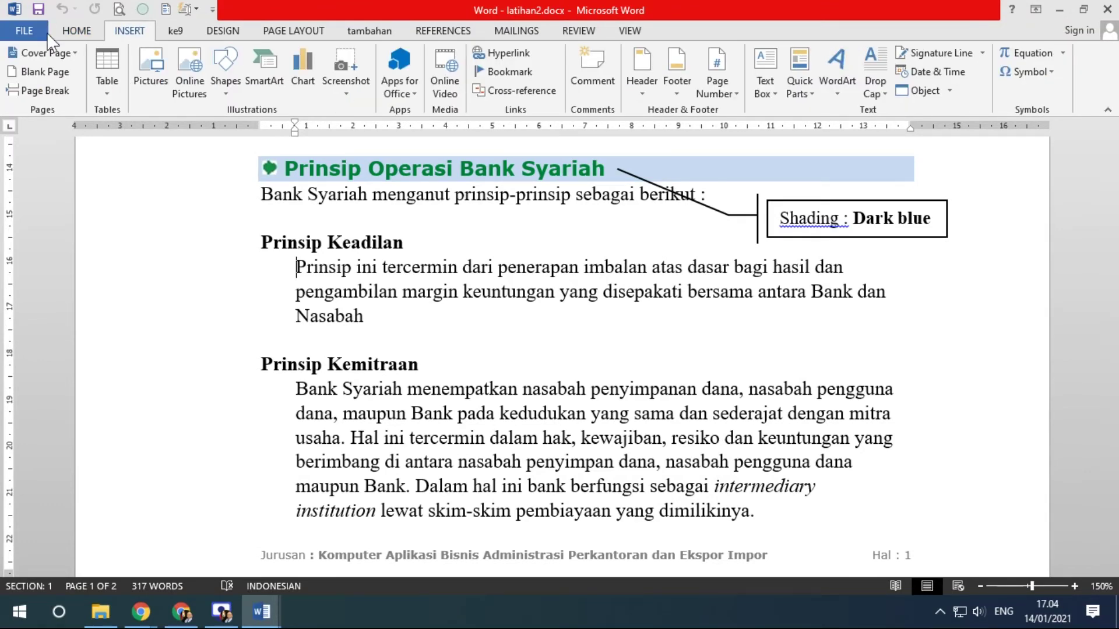
pyautogui.click(77, 30)
pyautogui.click(303, 59)
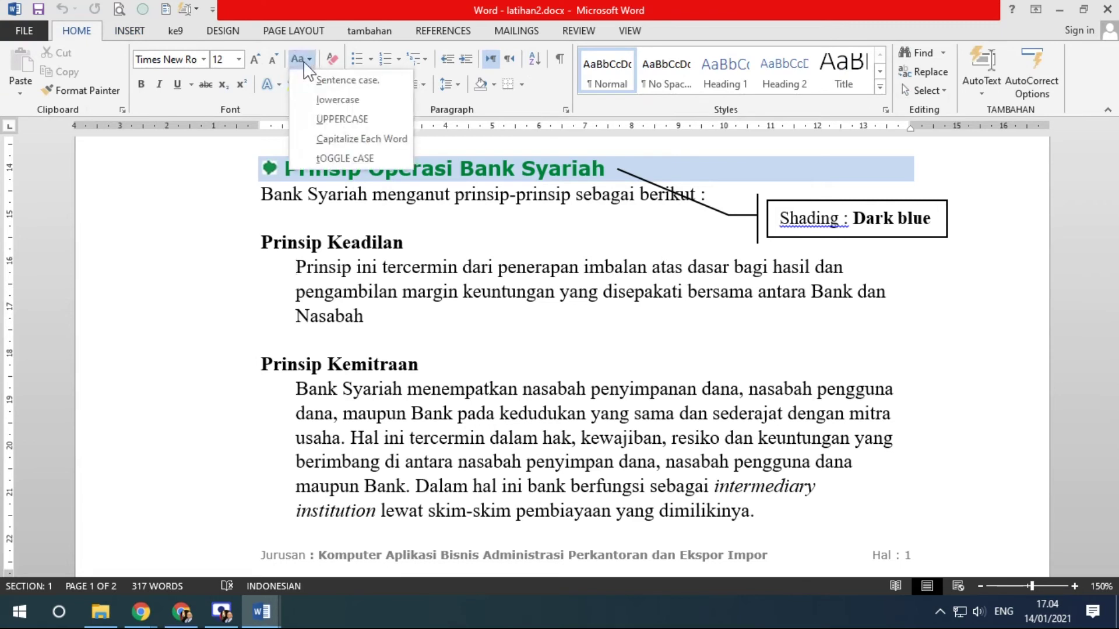